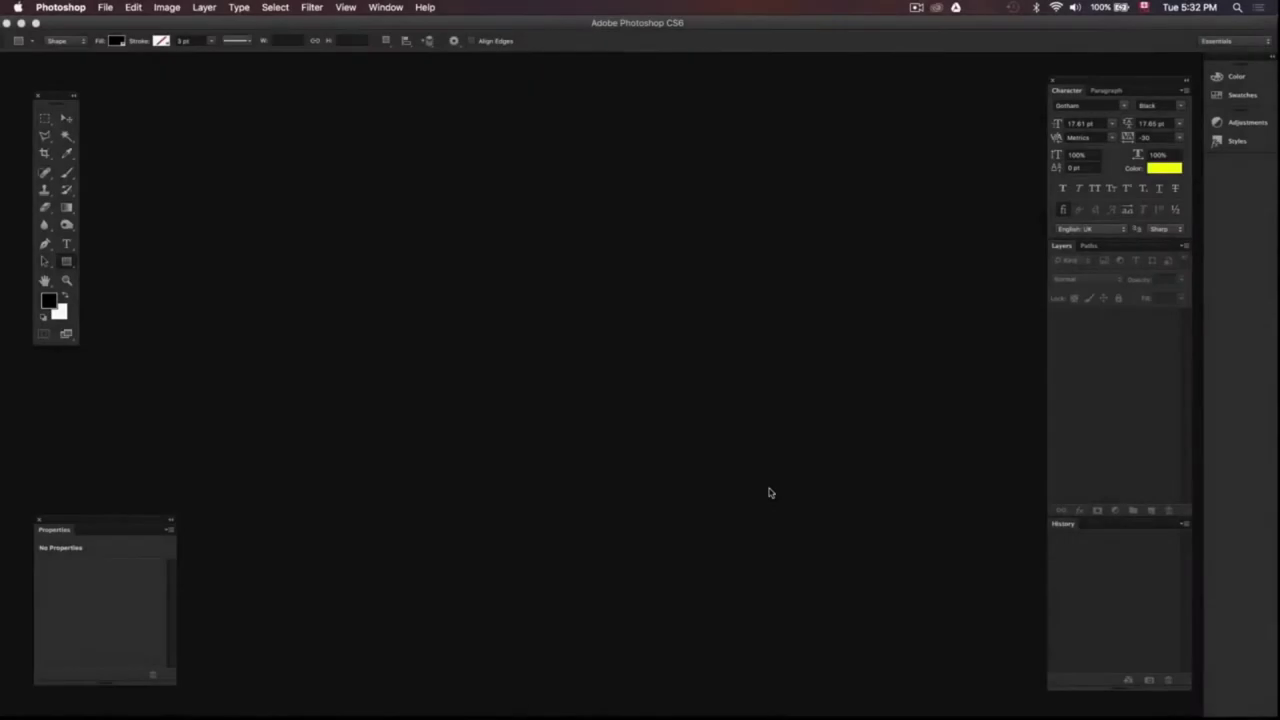
# - Create a new document 3000 px wide by 3000 px high in RGB Color mode
pyautogui.press('super+n')
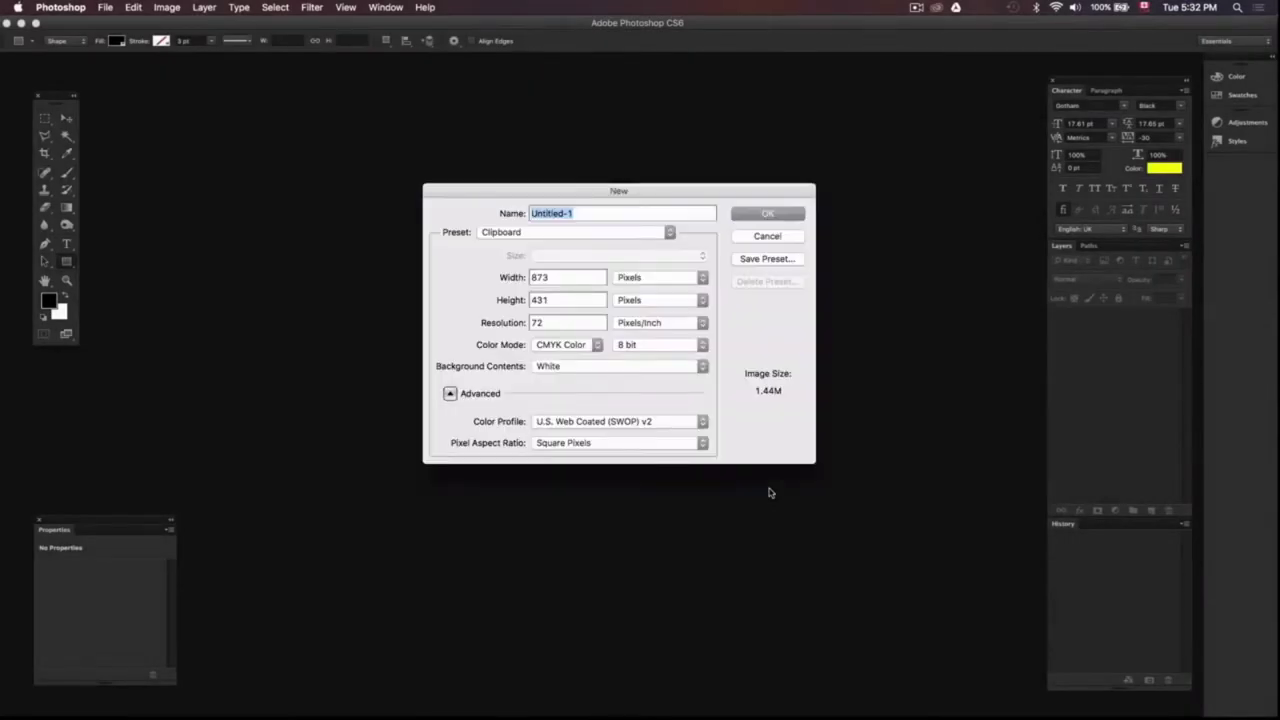
pyautogui.doubleClick(560, 276)
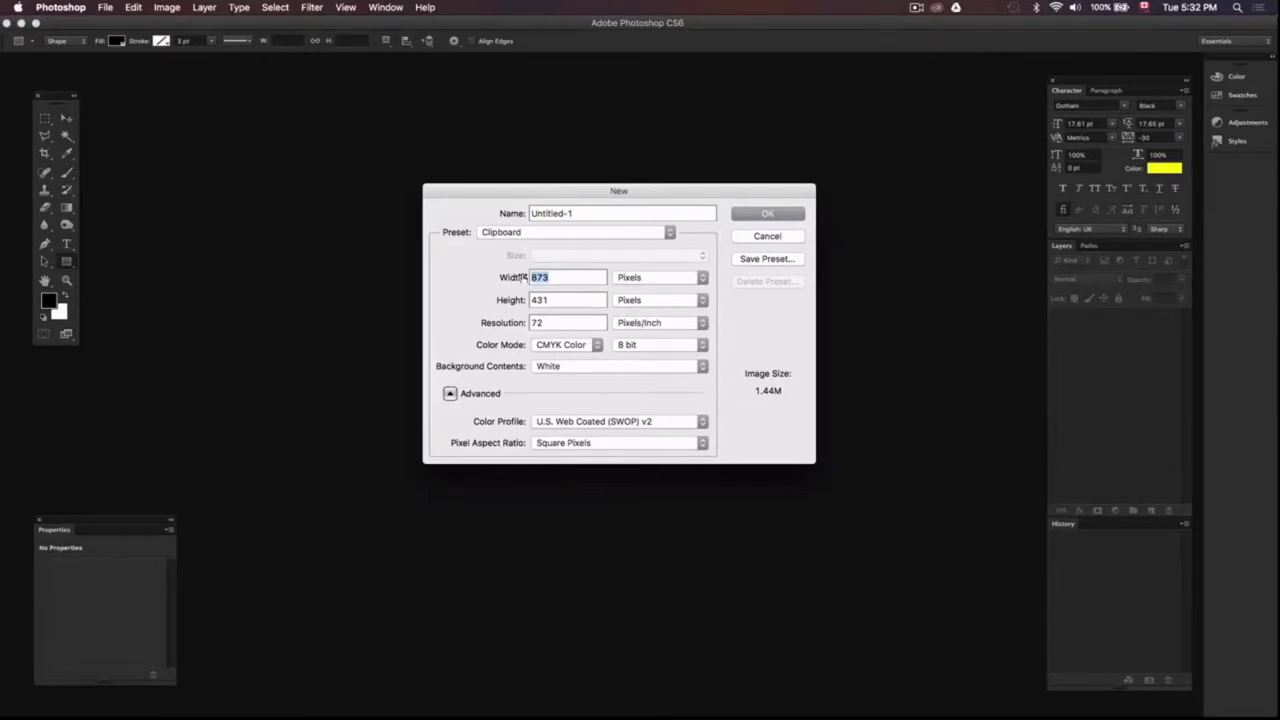
pyautogui.write('3000')
pyautogui.press('Tab')
pyautogui.write('3000')
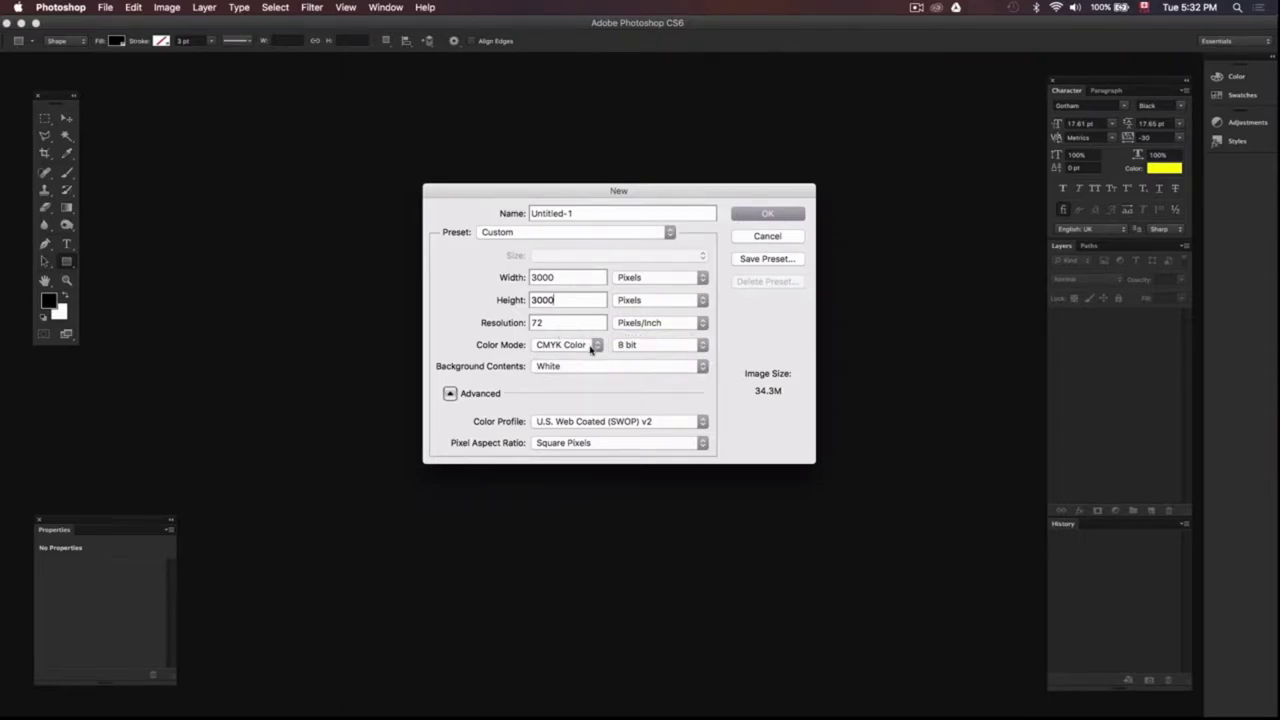
pyautogui.click(592, 347)
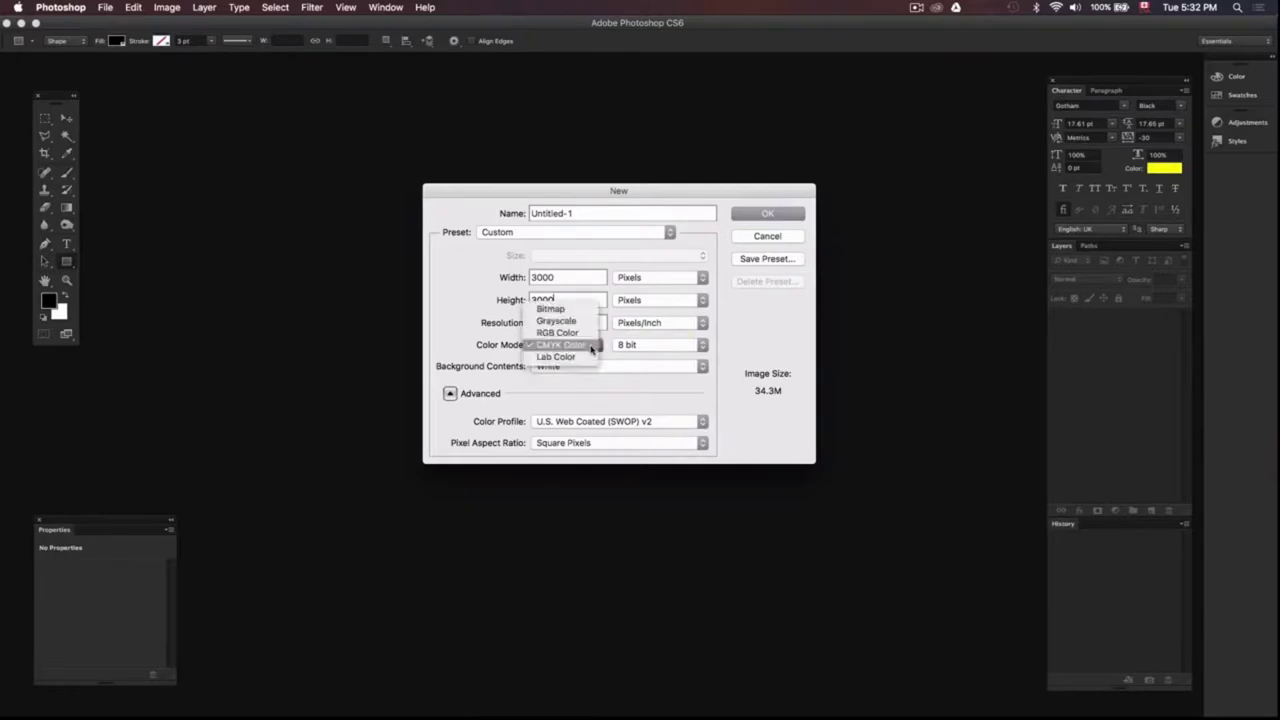
pyautogui.click(567, 333)
pyautogui.click(757, 215)
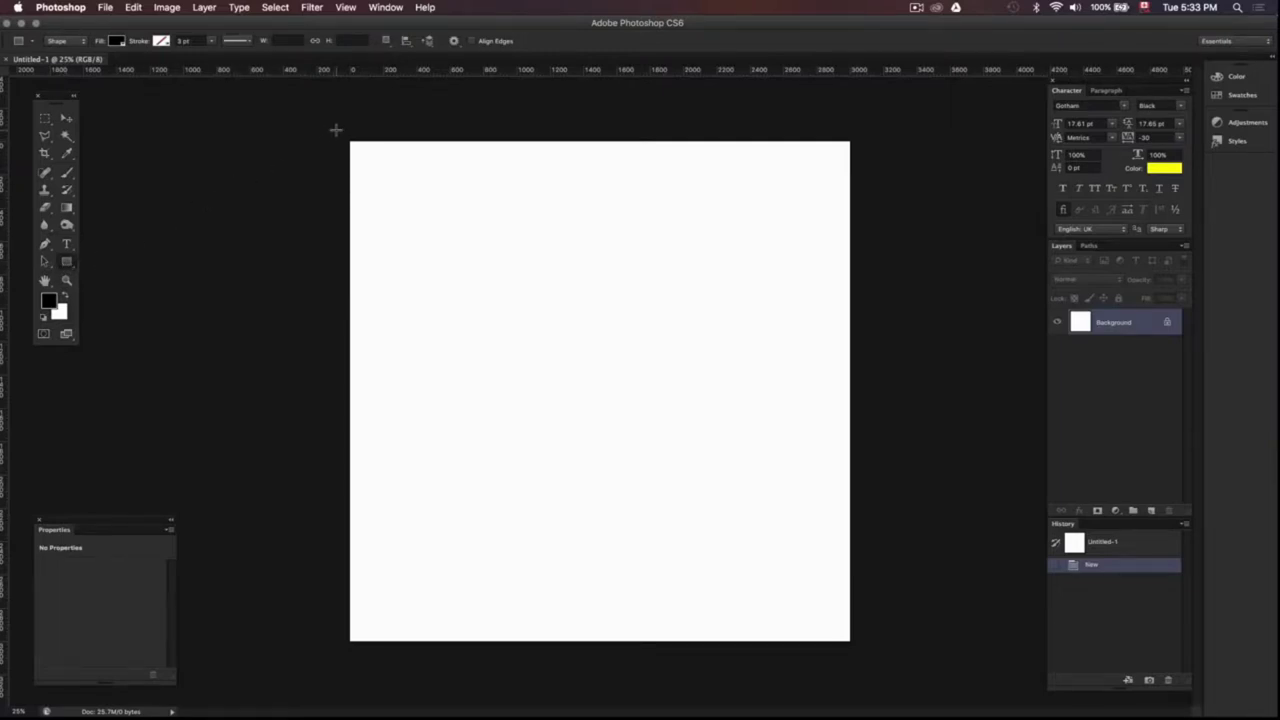
# - Draw a rectangle over the whole canvas and set its fill to hex 73c0c8
pyautogui.moveTo(336, 130); pyautogui.dragTo(932, 650)
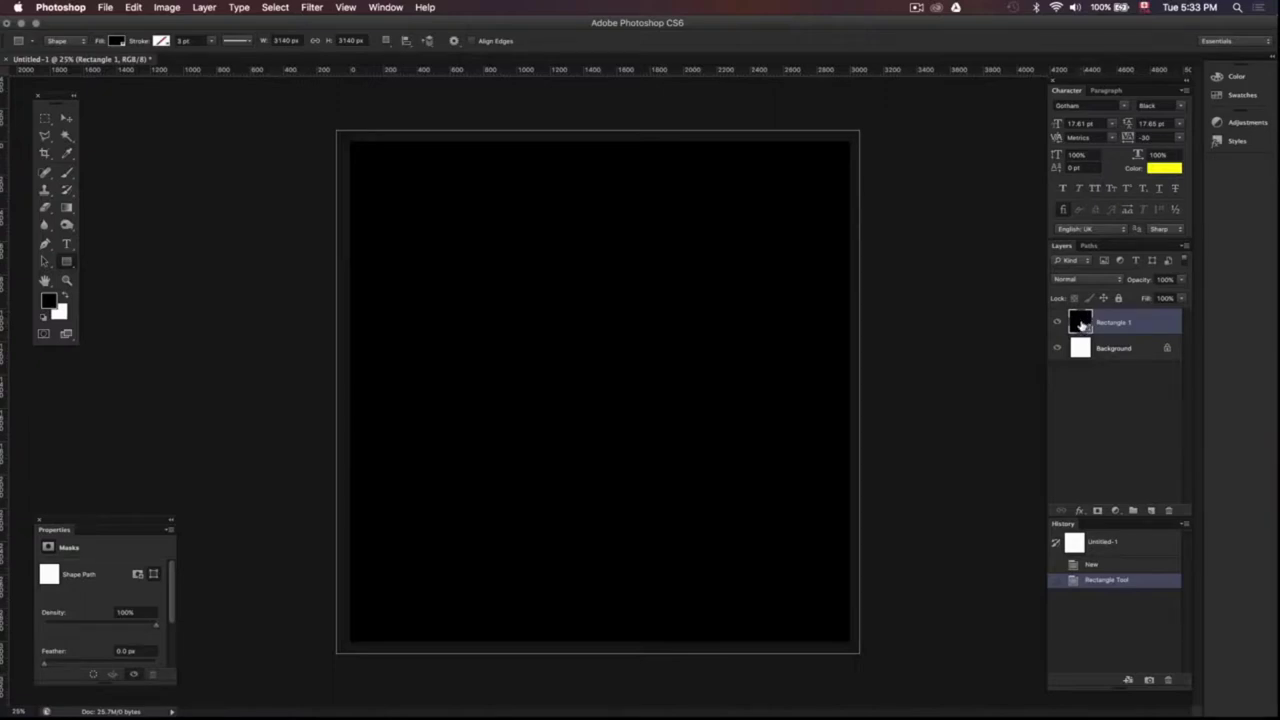
pyautogui.doubleClick(1081, 323)
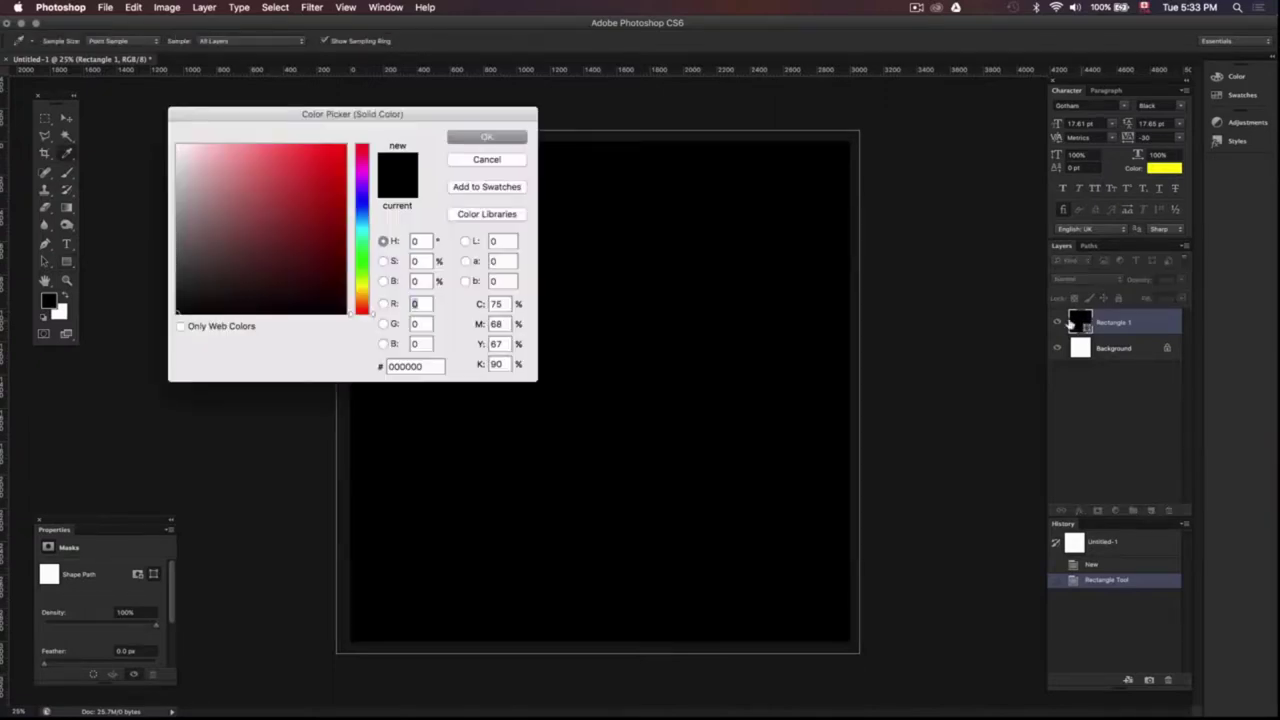
pyautogui.click(425, 365)
pyautogui.write('73')
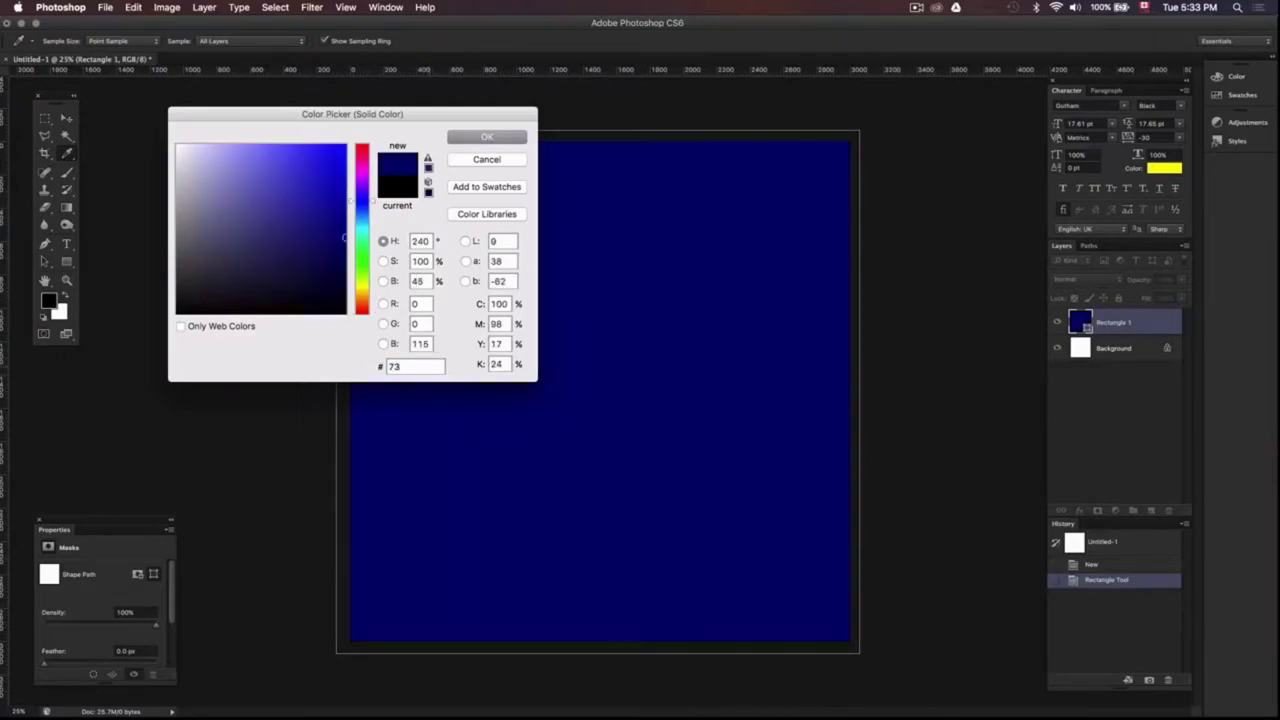
pyautogui.write('c0c8')
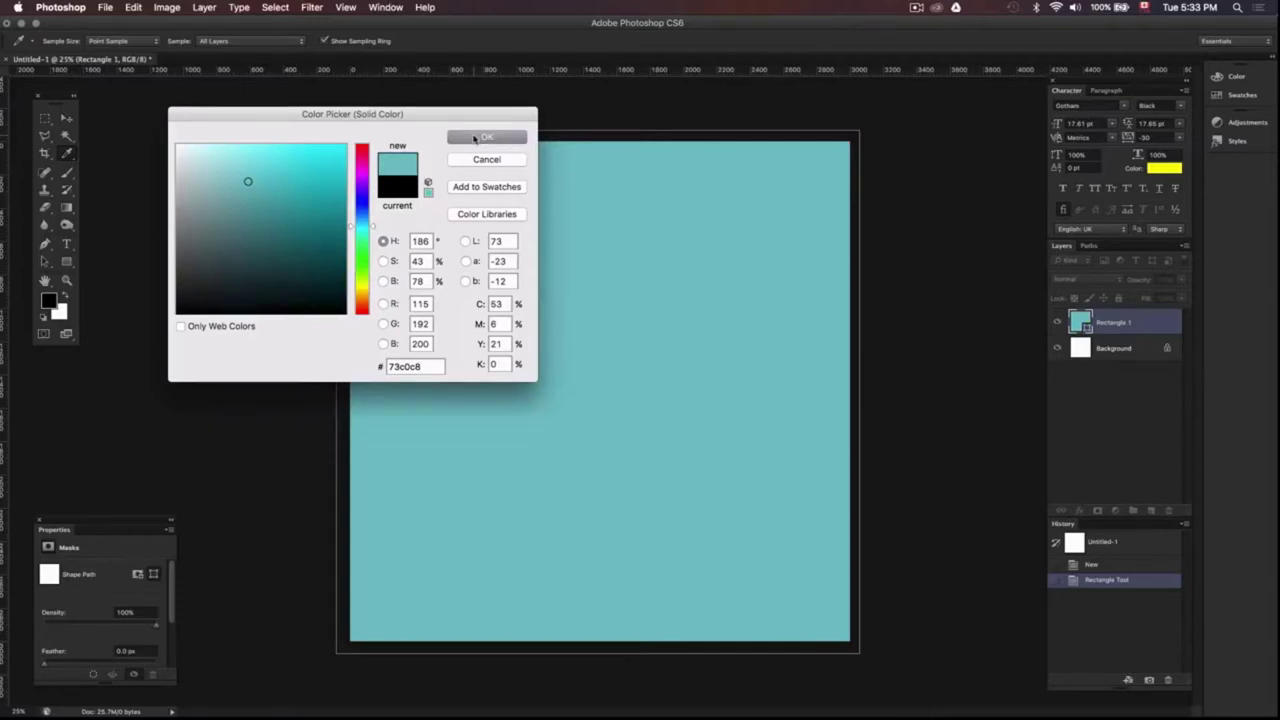
pyautogui.click(475, 137)
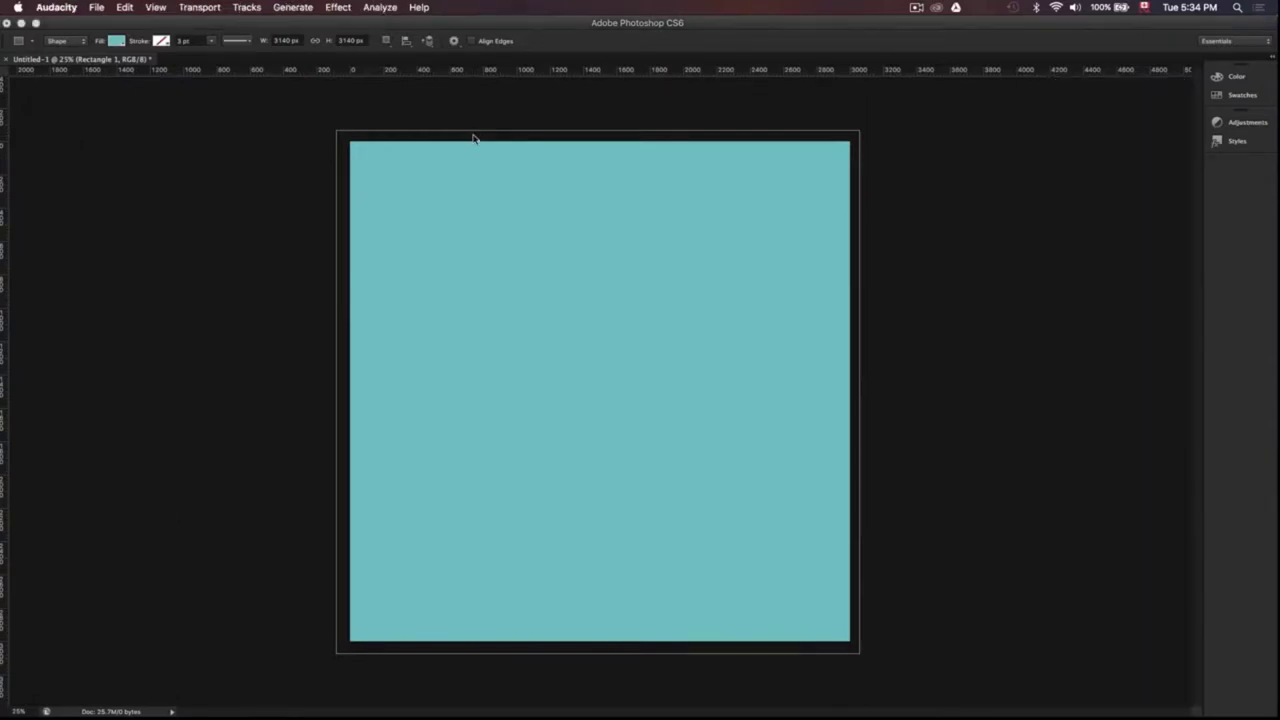
pyautogui.press('super+Tab')
pyautogui.press('Tab')
pyautogui.press('super+Tab')
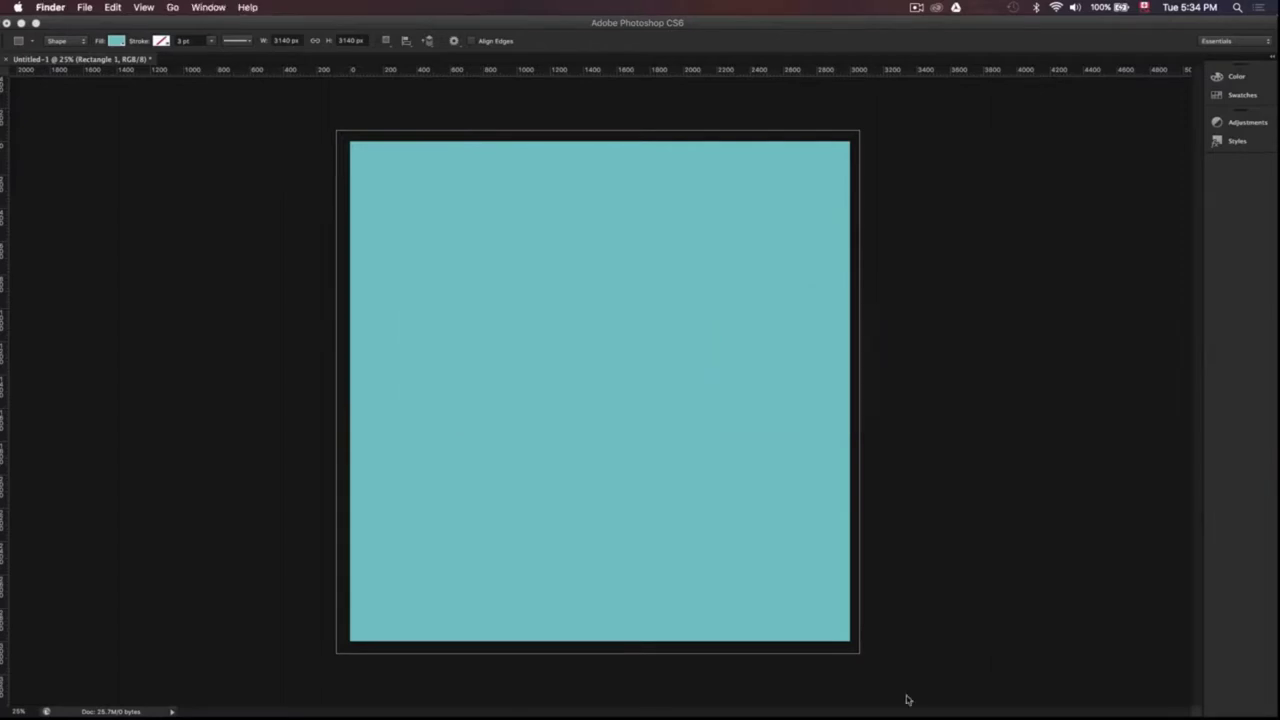
pyautogui.click(922, 711)
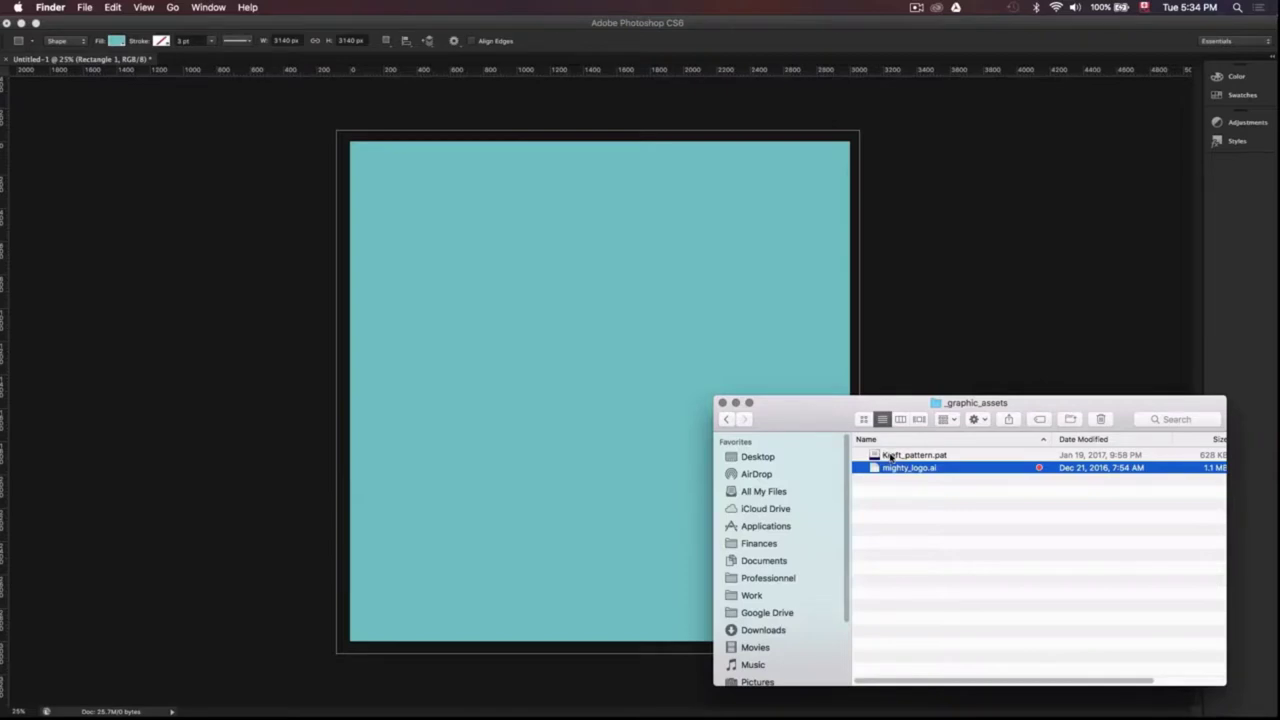
pyautogui.click(897, 357)
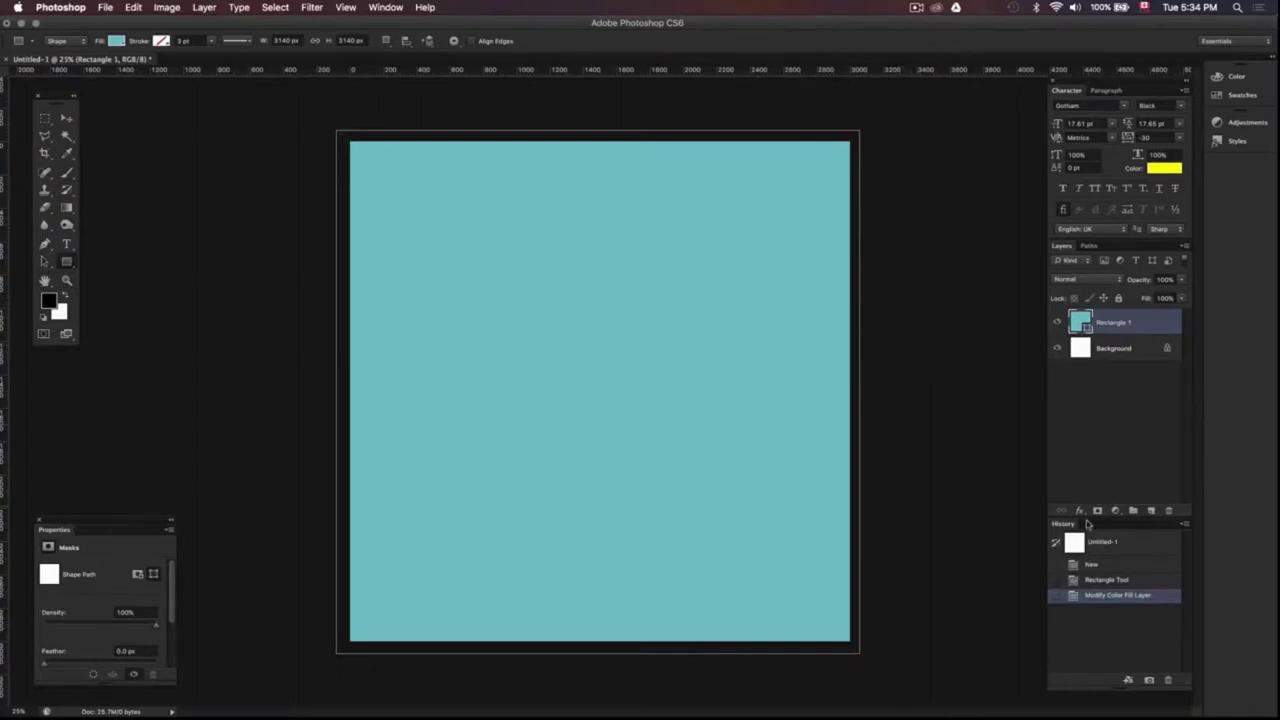
# - Give the rectangle a light textured Pattern Overlay in Linear Burn at reduced opacity
pyautogui.click(1080, 511)
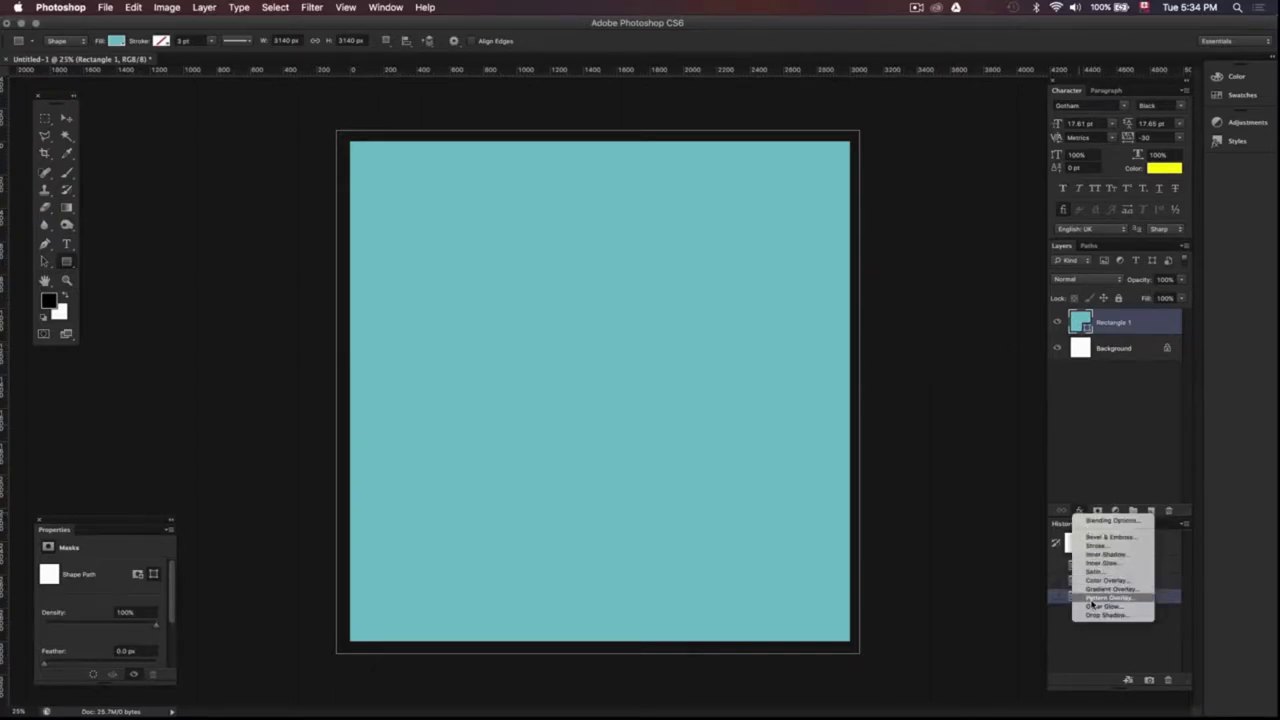
pyautogui.click(1092, 598)
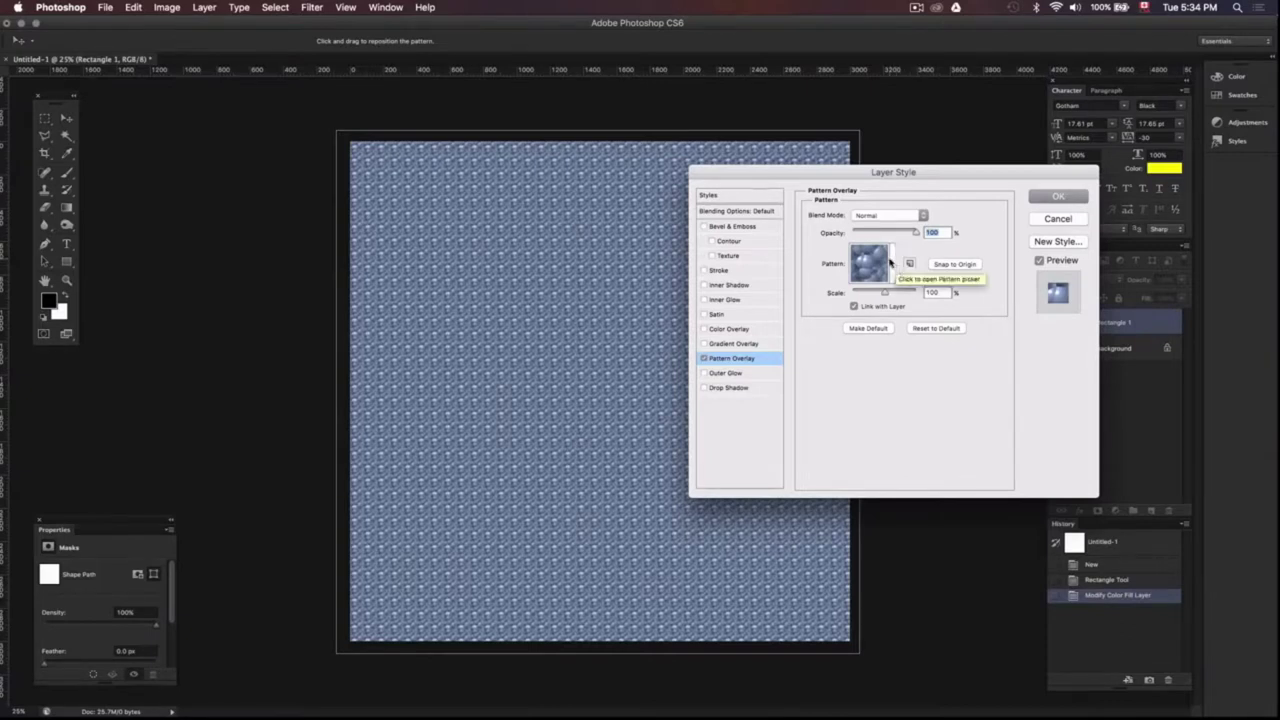
pyautogui.click(893, 265)
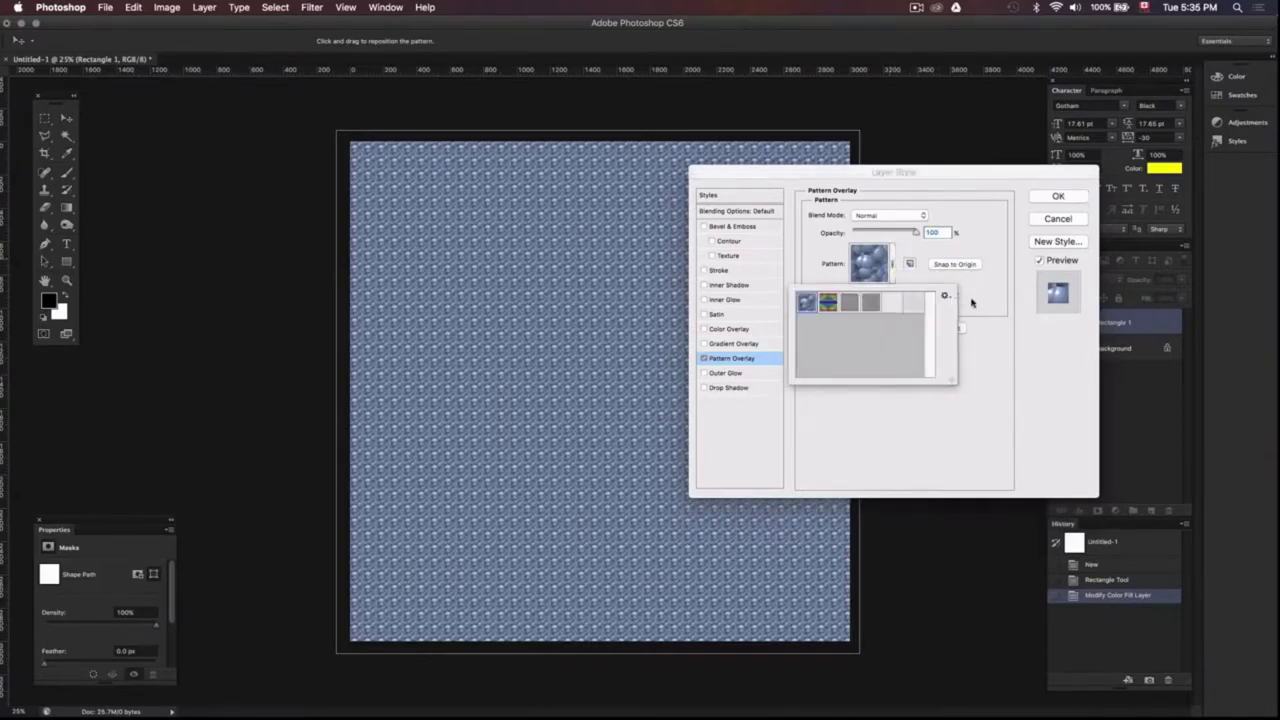
pyautogui.click(914, 302)
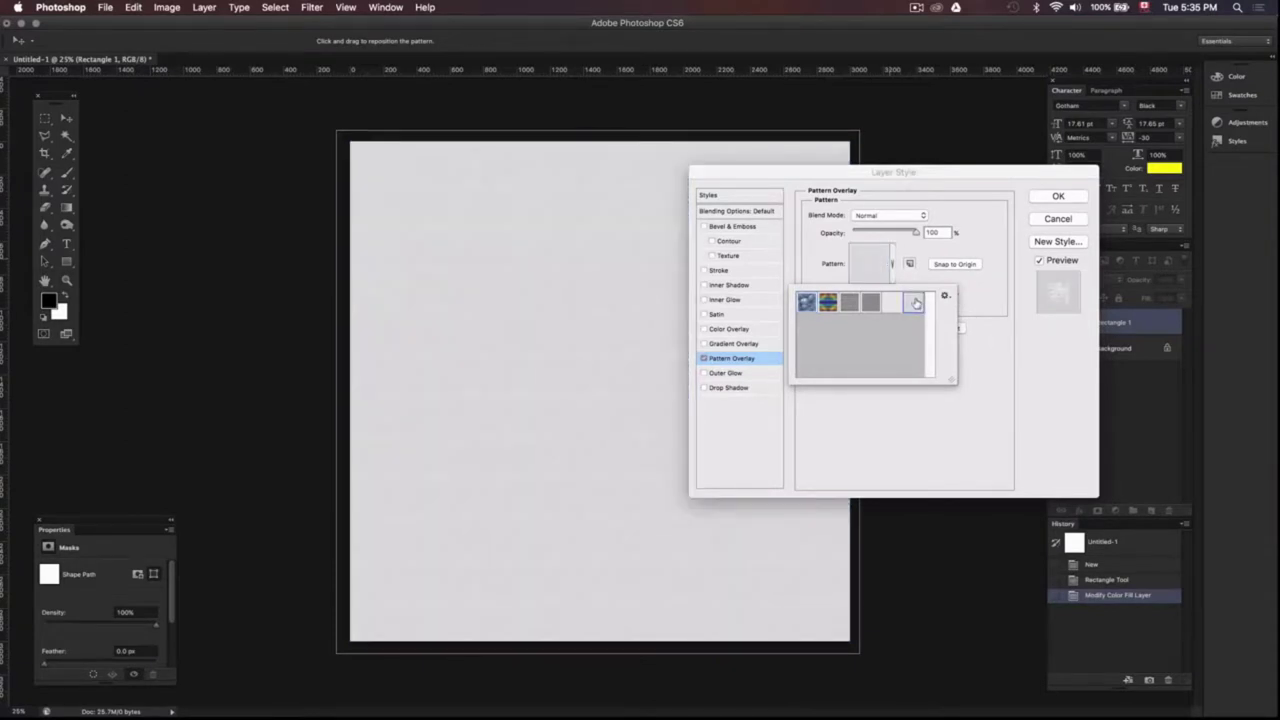
pyautogui.click(996, 216)
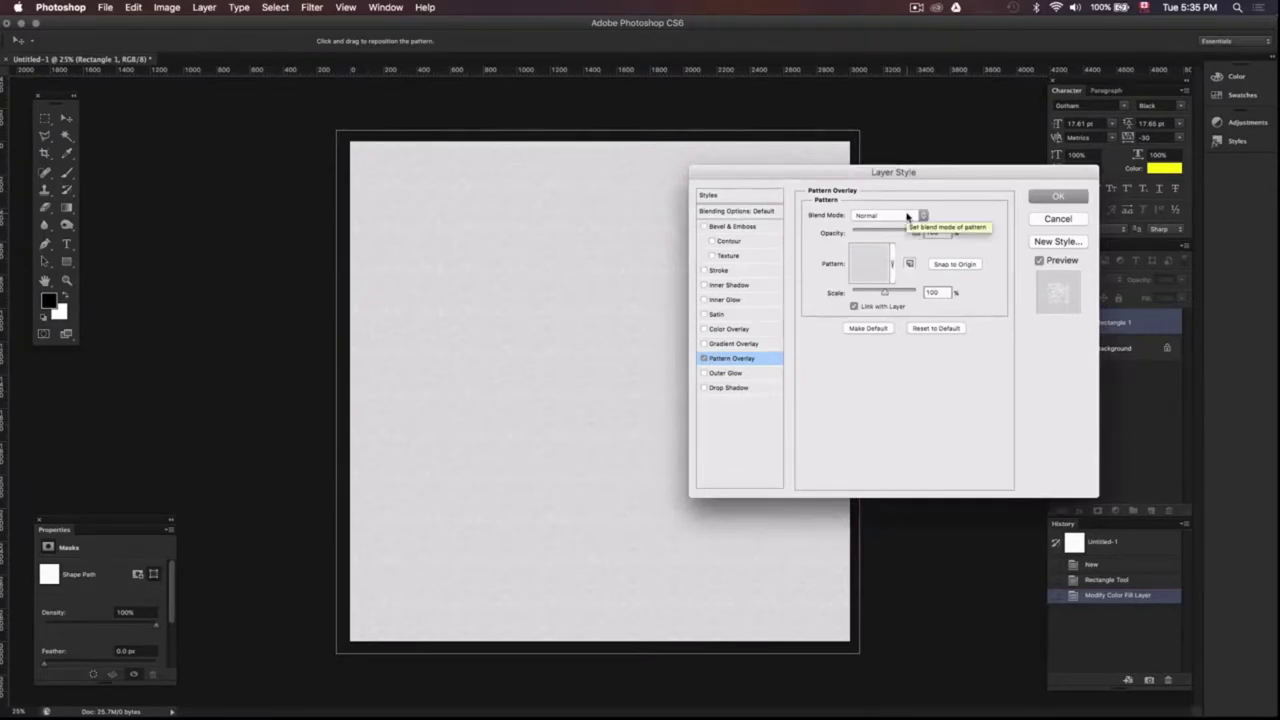
pyautogui.click(907, 216)
pyautogui.click(909, 264)
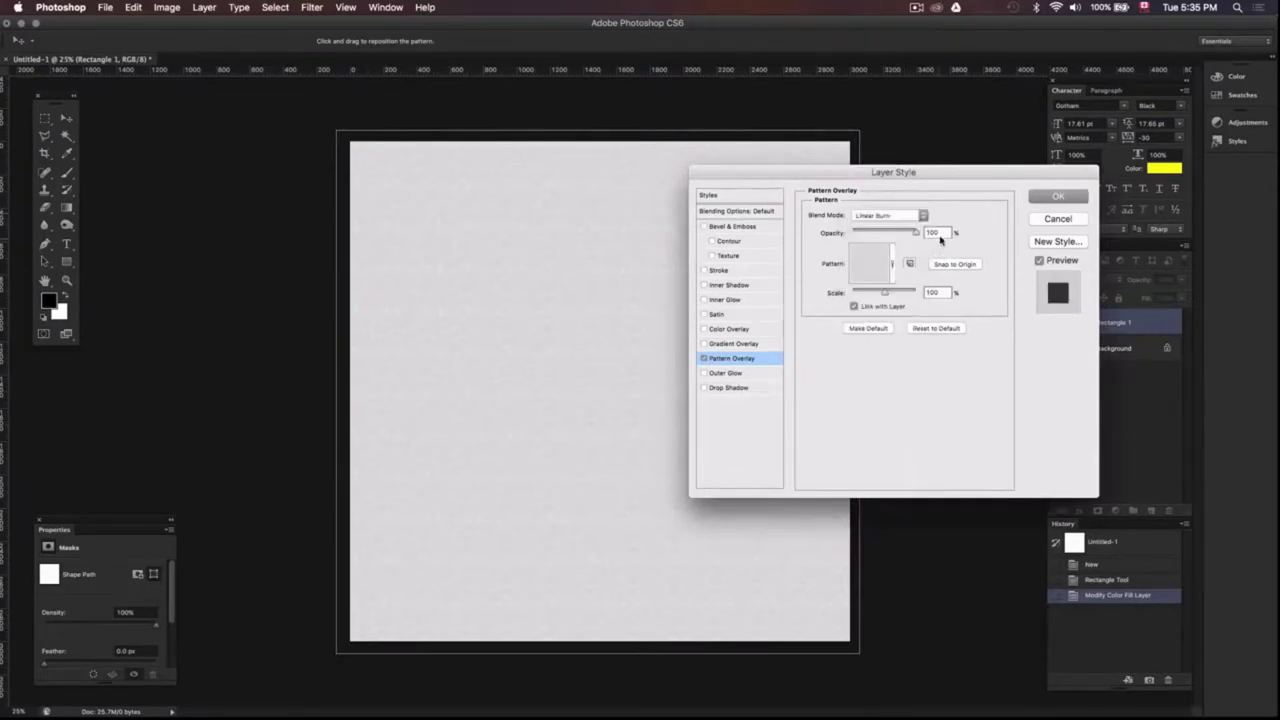
pyautogui.doubleClick(942, 231)
pyautogui.write('80')
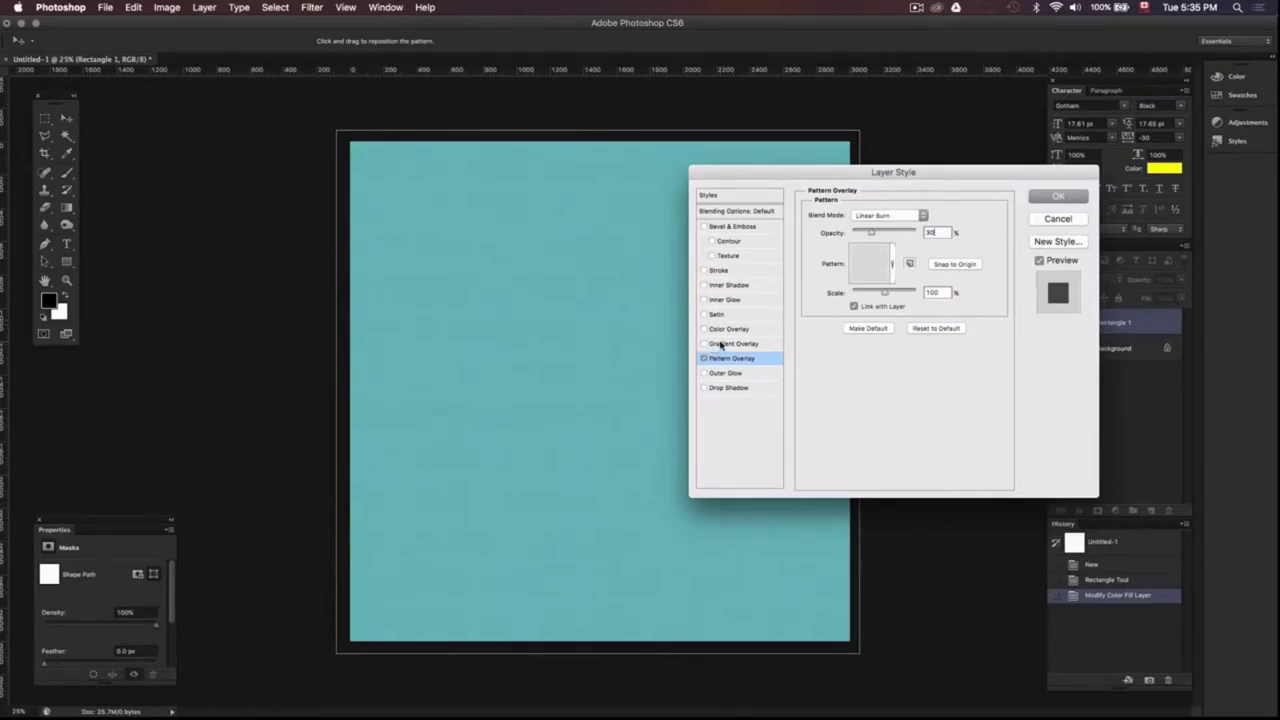
pyautogui.click(721, 345)
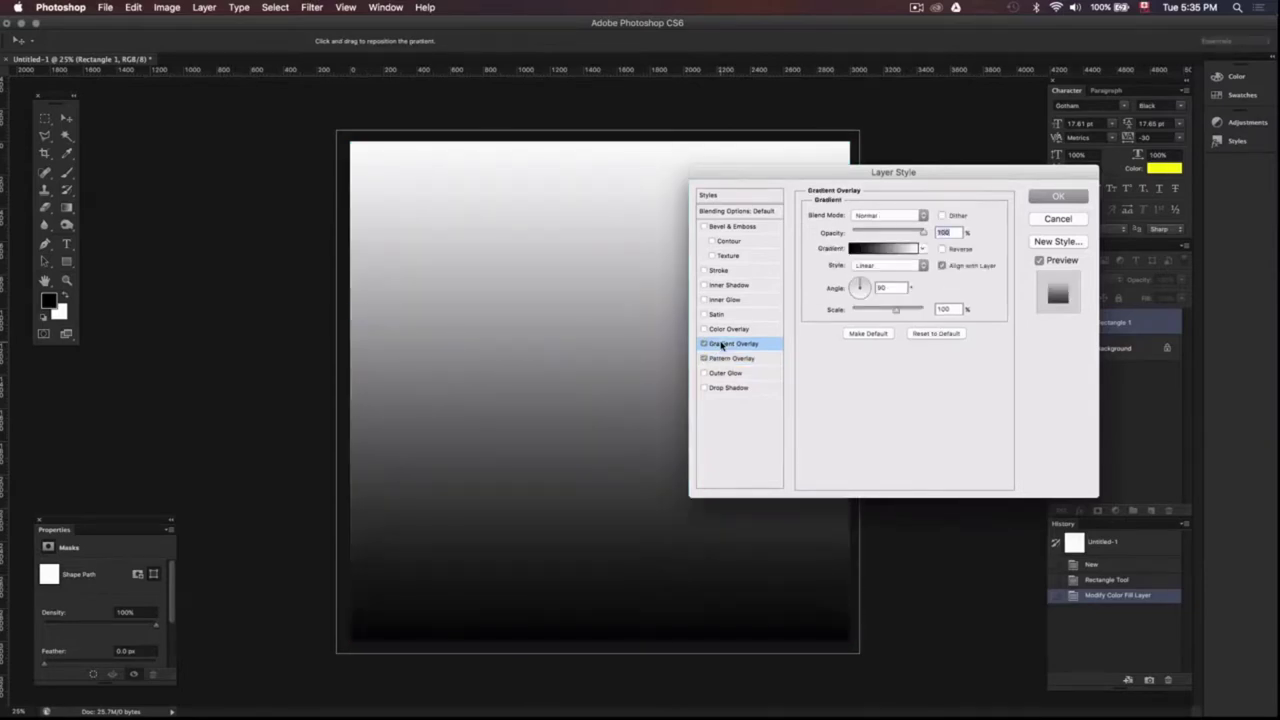
# - Set the Gradient Overlay to Overlay blend, faint opacity and a 65° angle, then apply
pyautogui.click(878, 216)
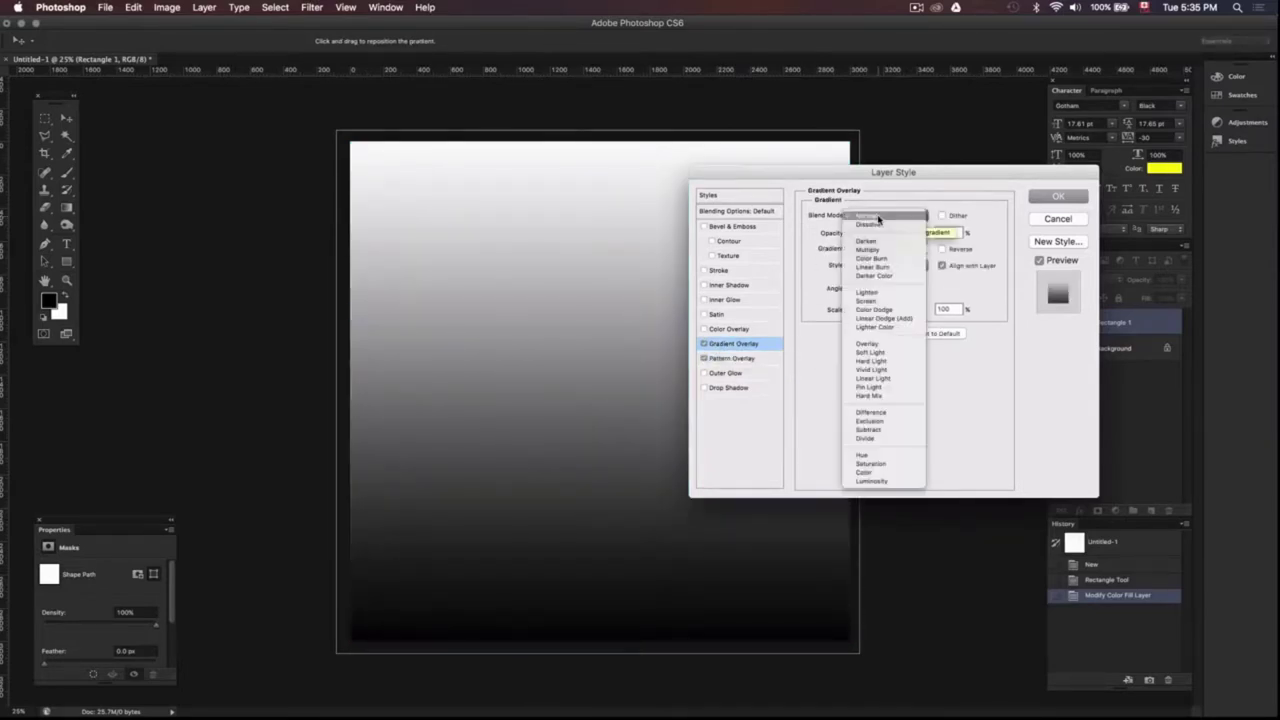
pyautogui.click(898, 350)
pyautogui.write('0')
pyautogui.write('5')
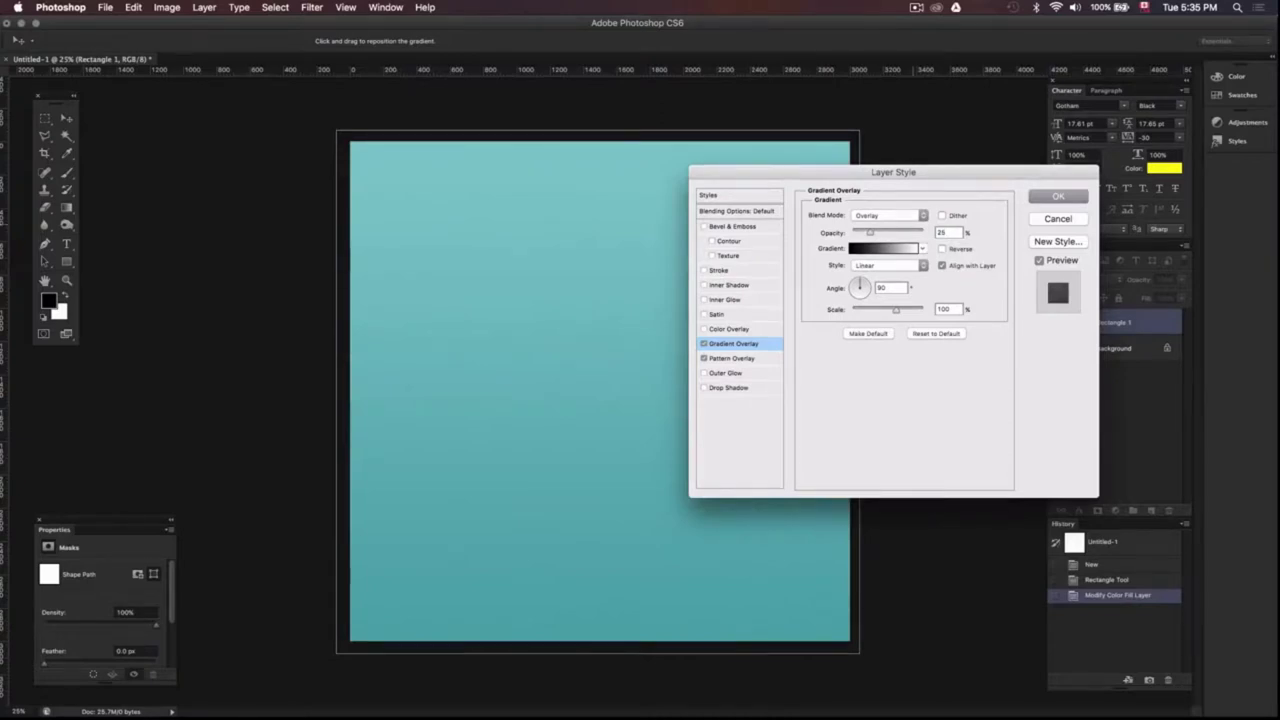
pyautogui.click(882, 288)
pyautogui.write('65')
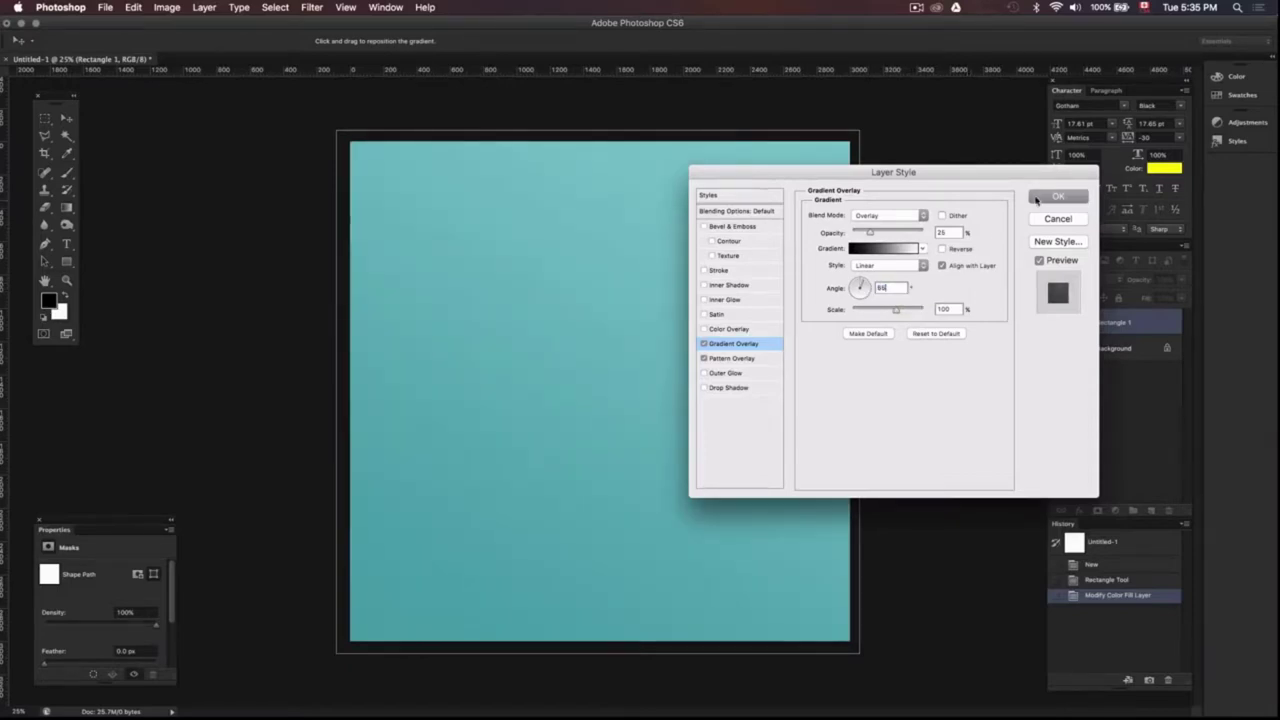
pyautogui.click(1037, 198)
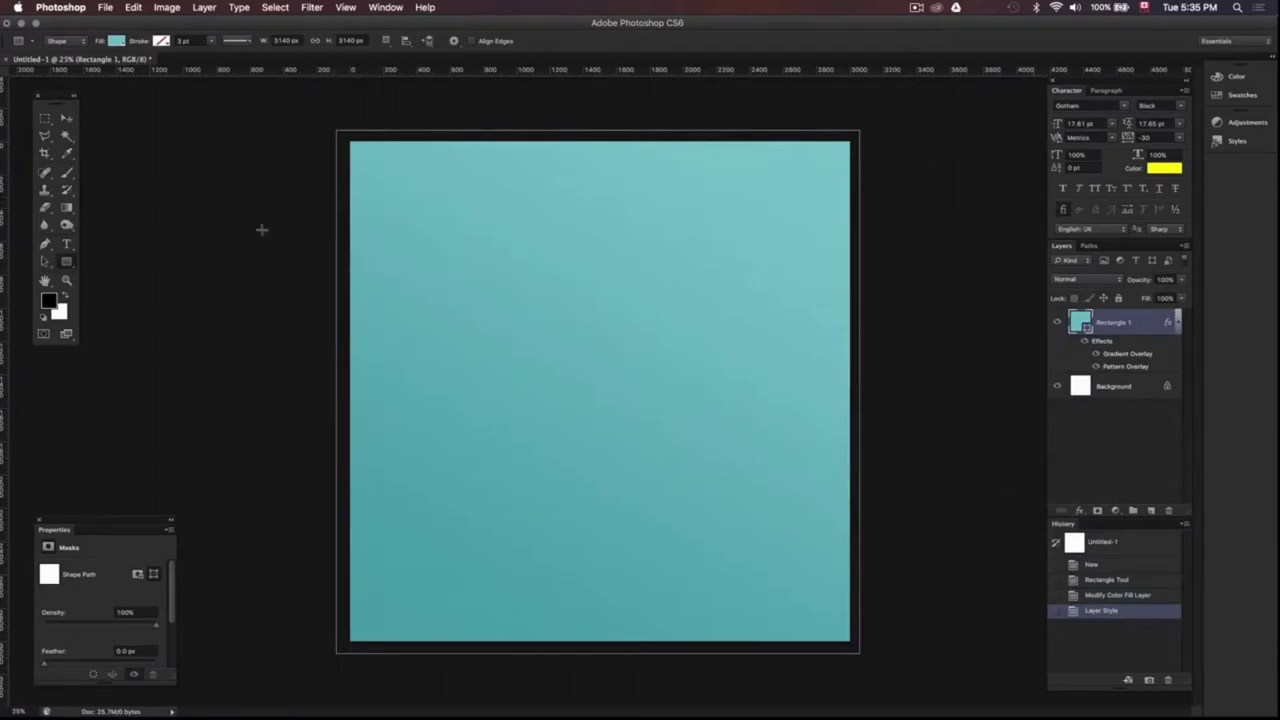
# - Open mighty_logo.ai from the graphic assets folder in Illustrator
pyautogui.scroll(1, 686, 309)
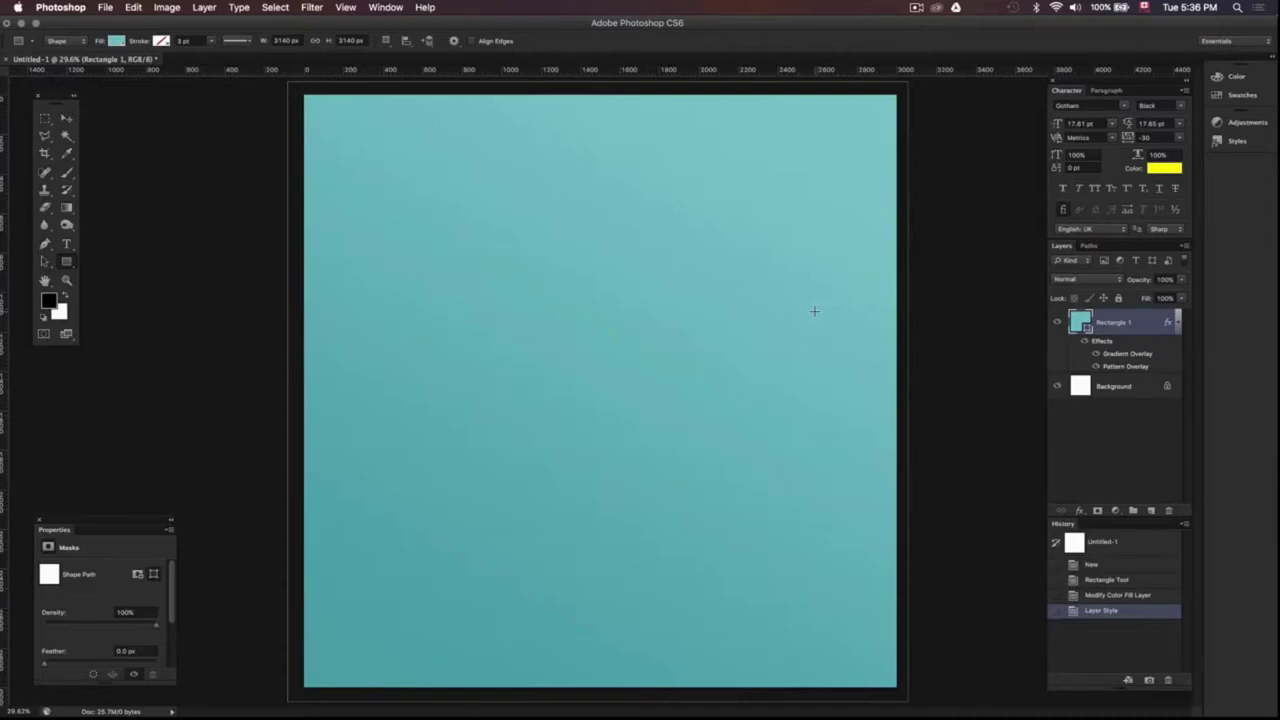
pyautogui.click(68, 245)
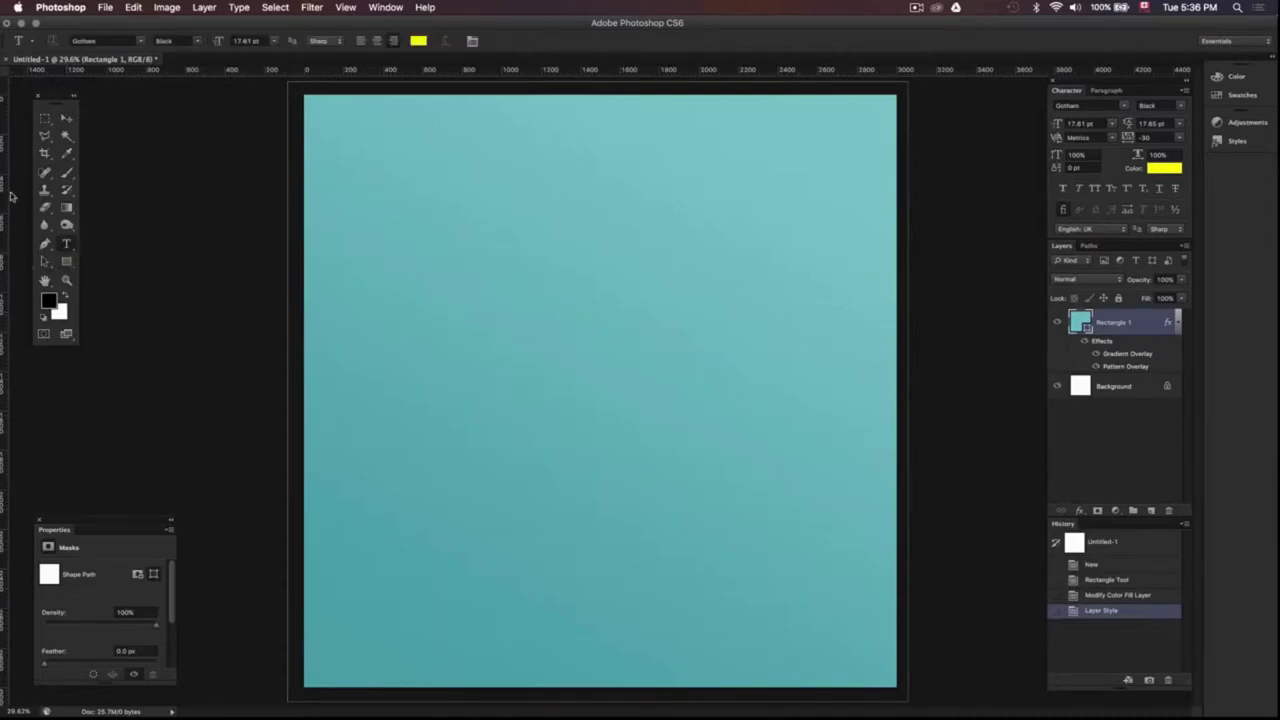
pyautogui.click(67, 120)
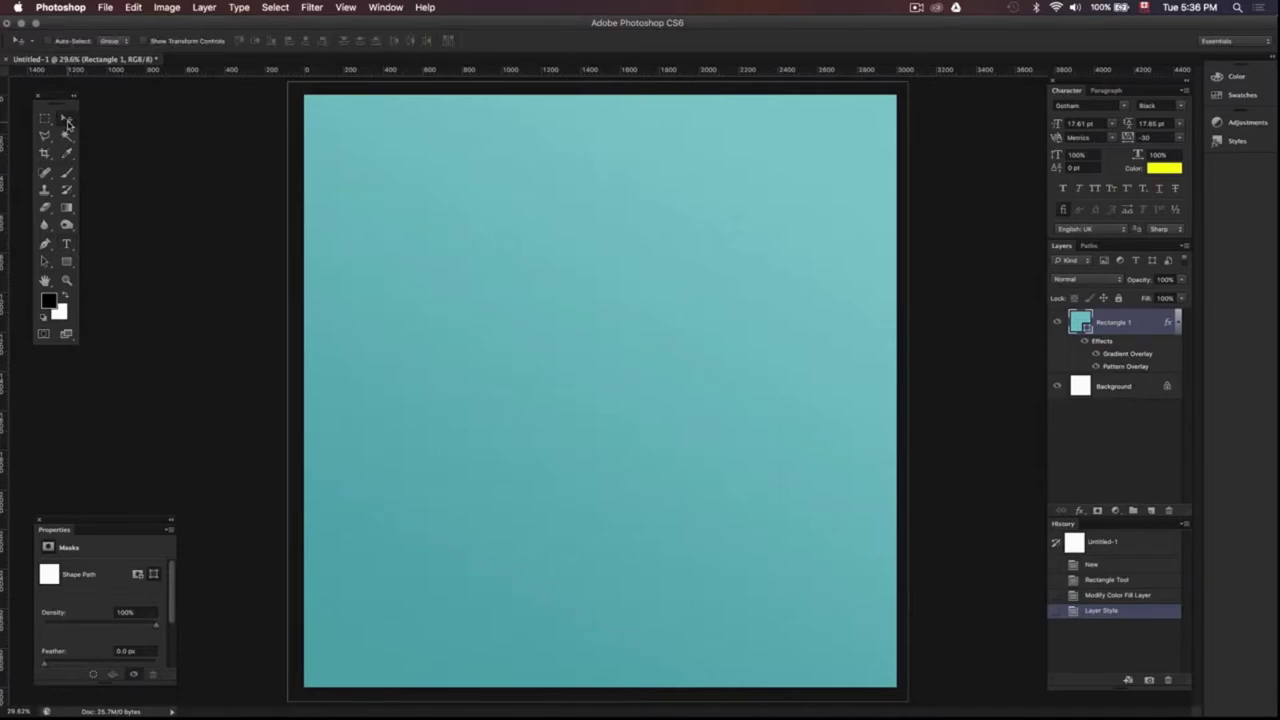
pyautogui.press('super+Tab')
pyautogui.doubleClick(907, 475)
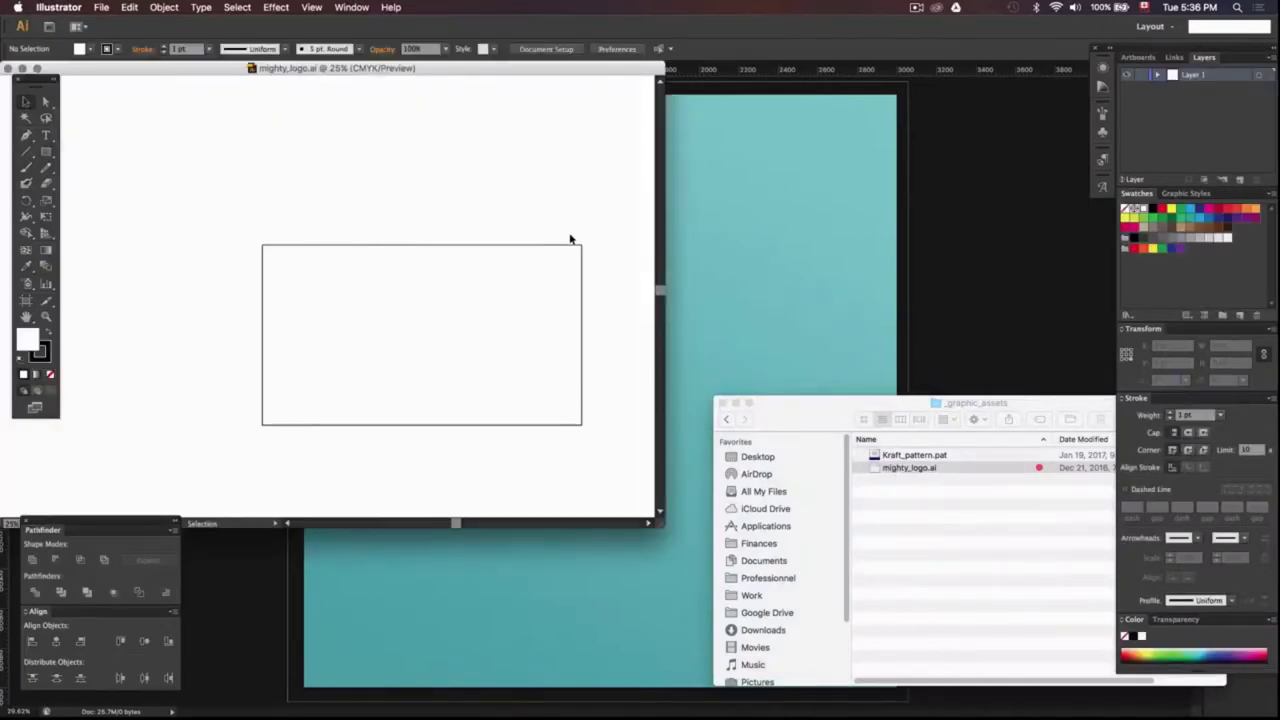
# - Select all the Mighty lettering and set its fill colour to FFA1B8
pyautogui.press('super+a')
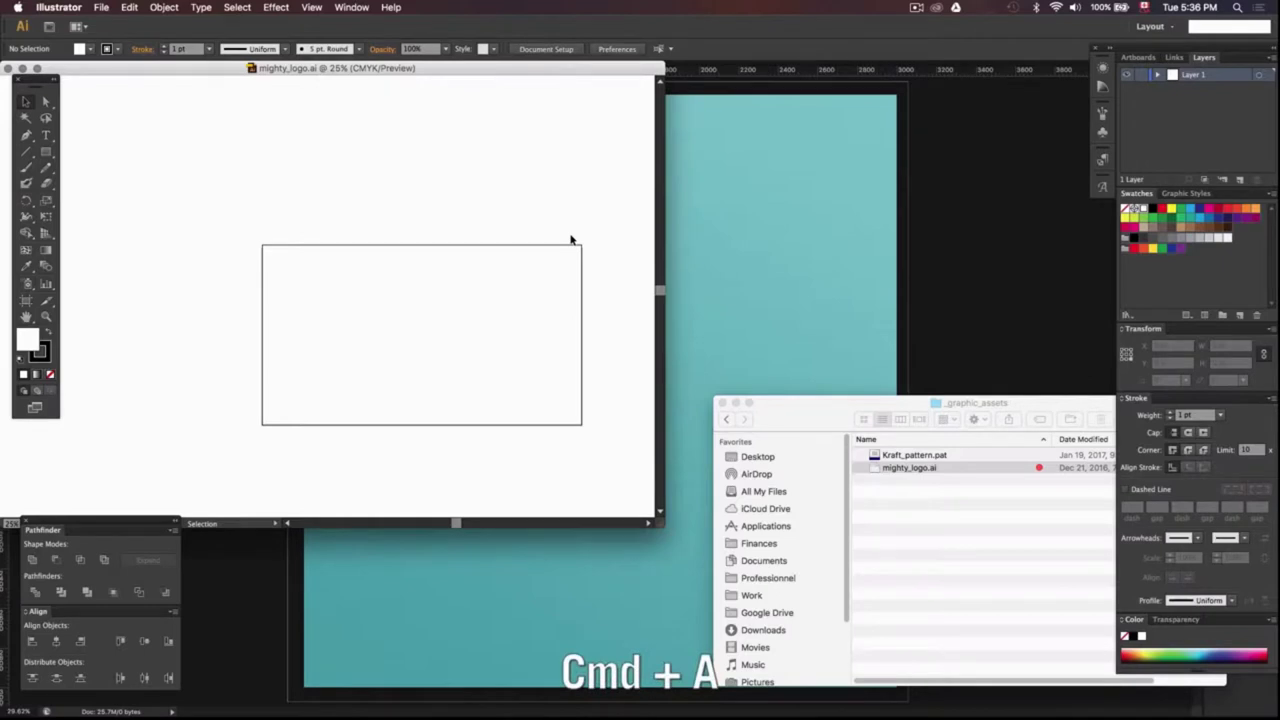
pyautogui.press('super+a')
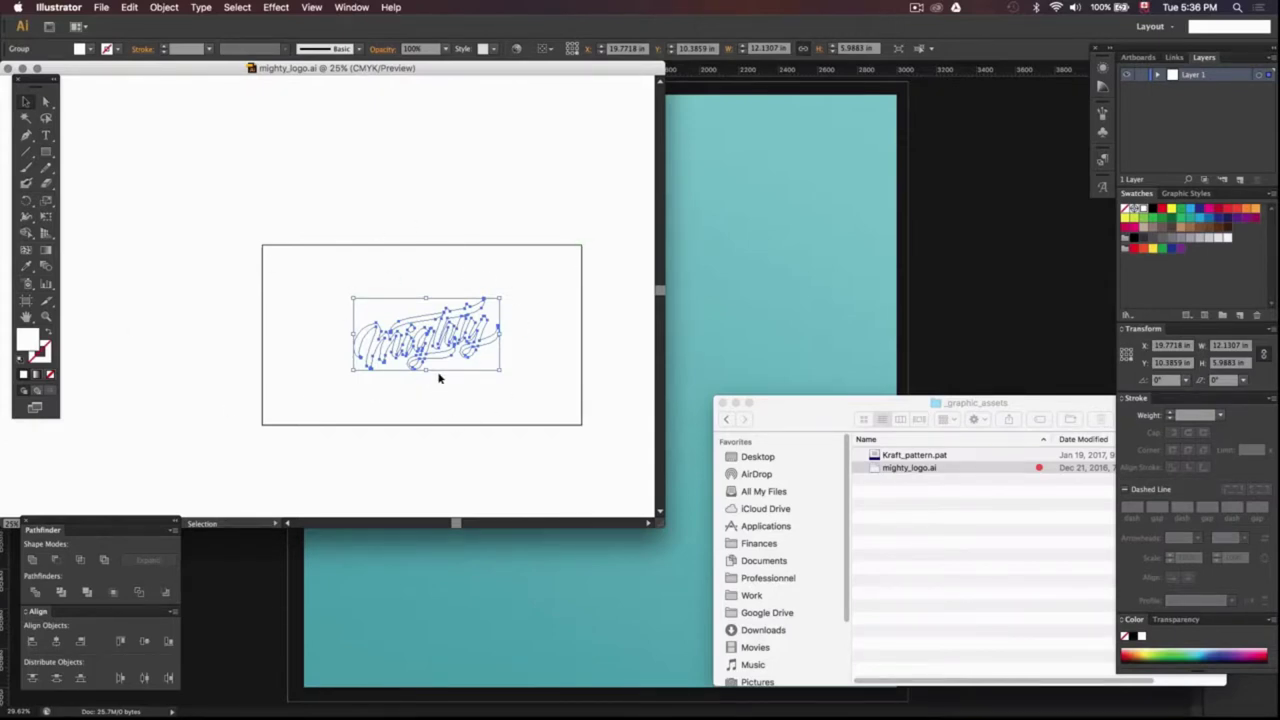
pyautogui.doubleClick(32, 340)
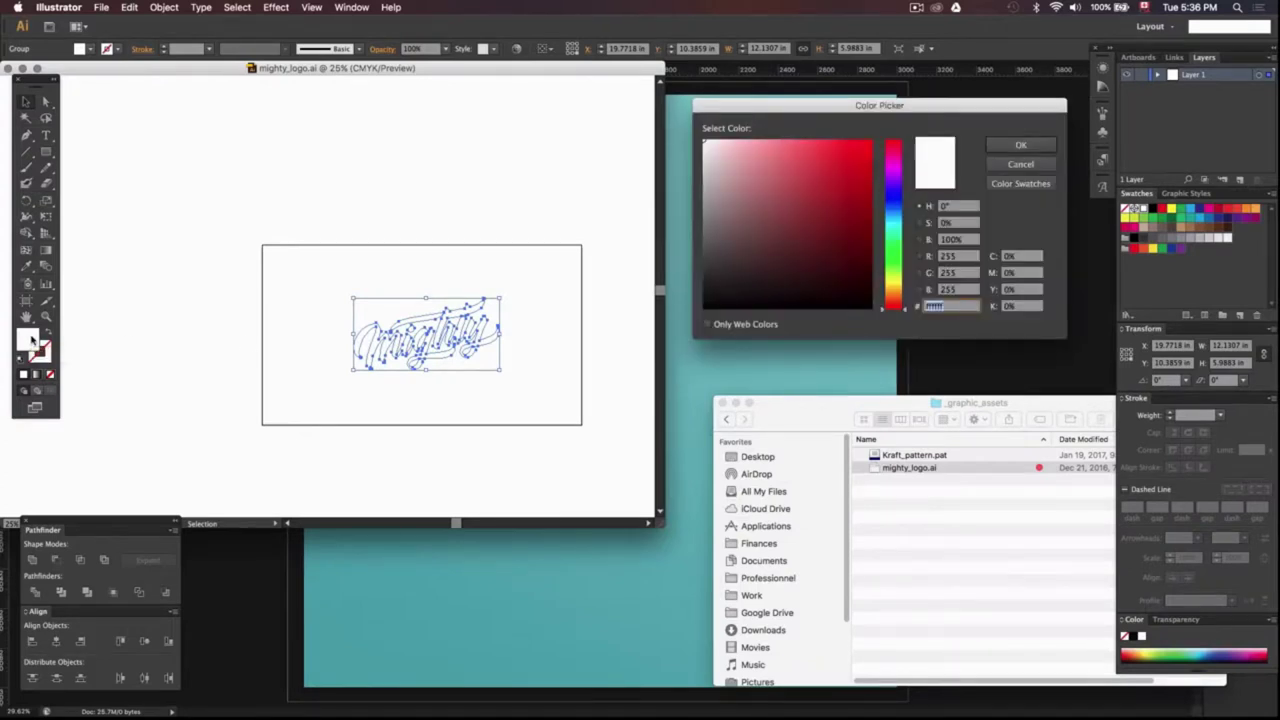
pyautogui.write('FFA1B8')
pyautogui.press('Return')
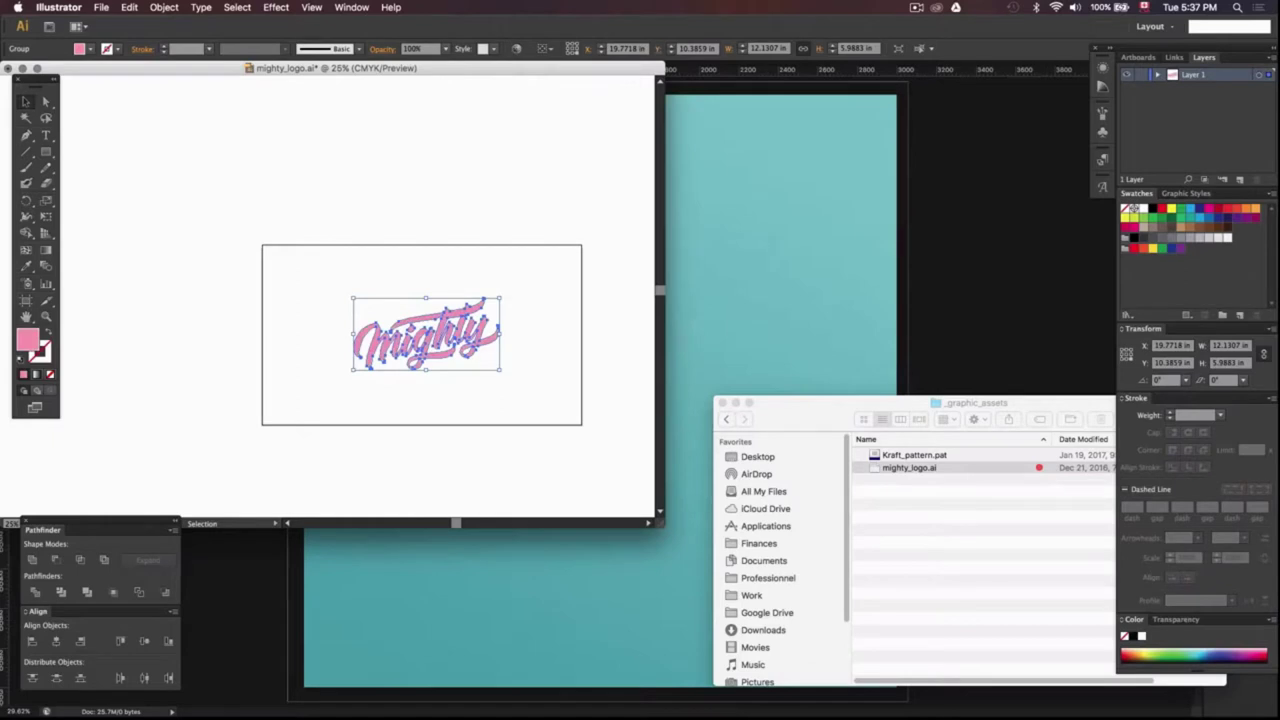
# - Copy the pink lettering and paste it into the Photoshop poster
pyautogui.press('super+c')
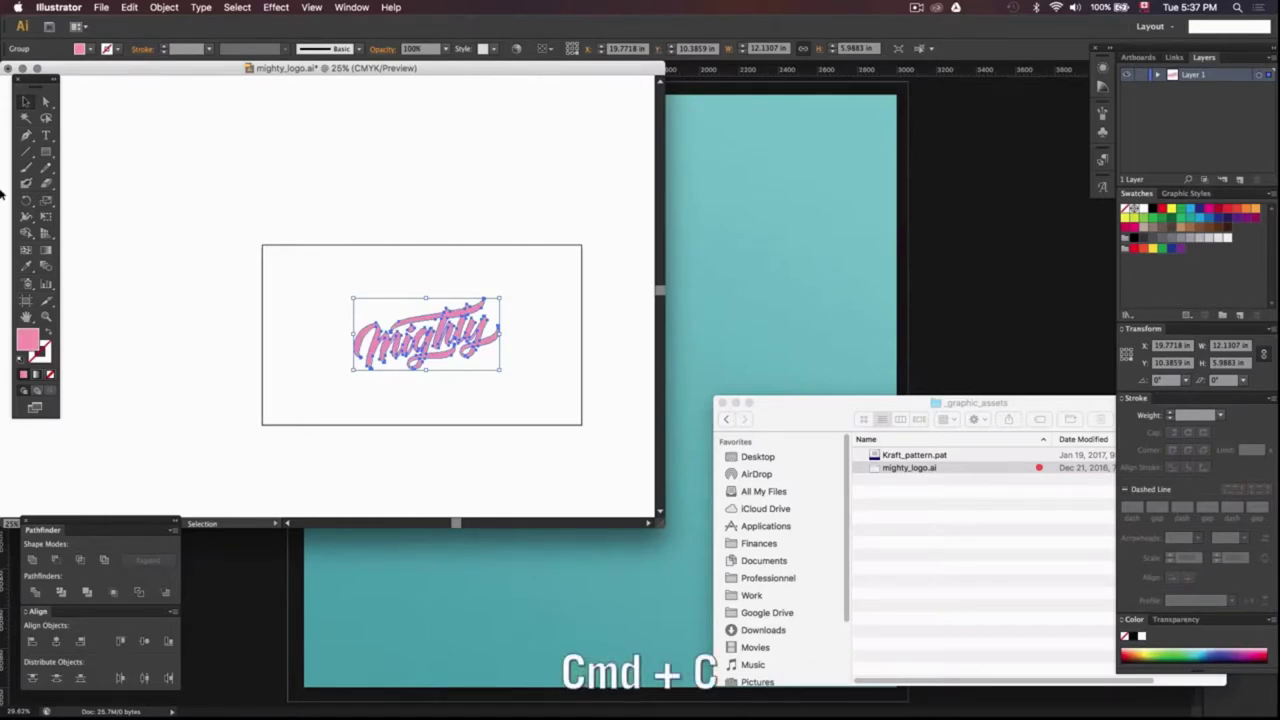
pyautogui.click(748, 218)
pyautogui.press('super+v')
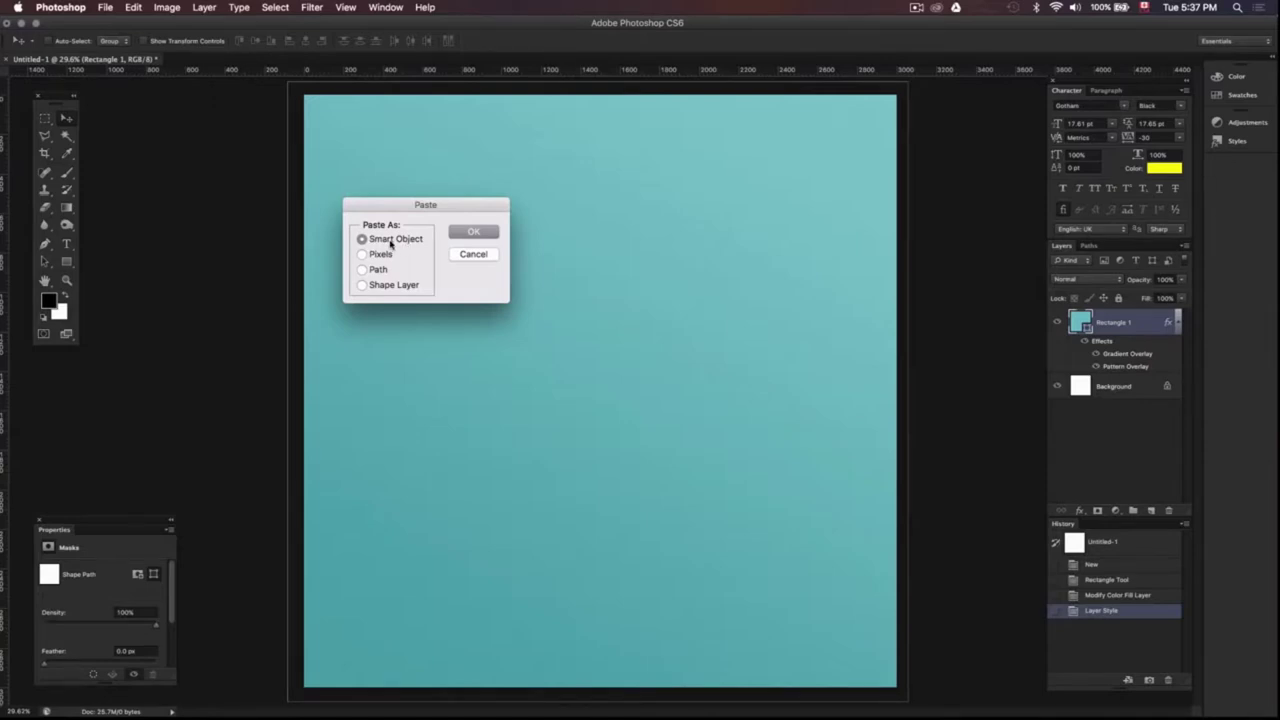
# - Place the lettering as a Smart Object, scaled up about three times and nudged up
pyautogui.press('Return')
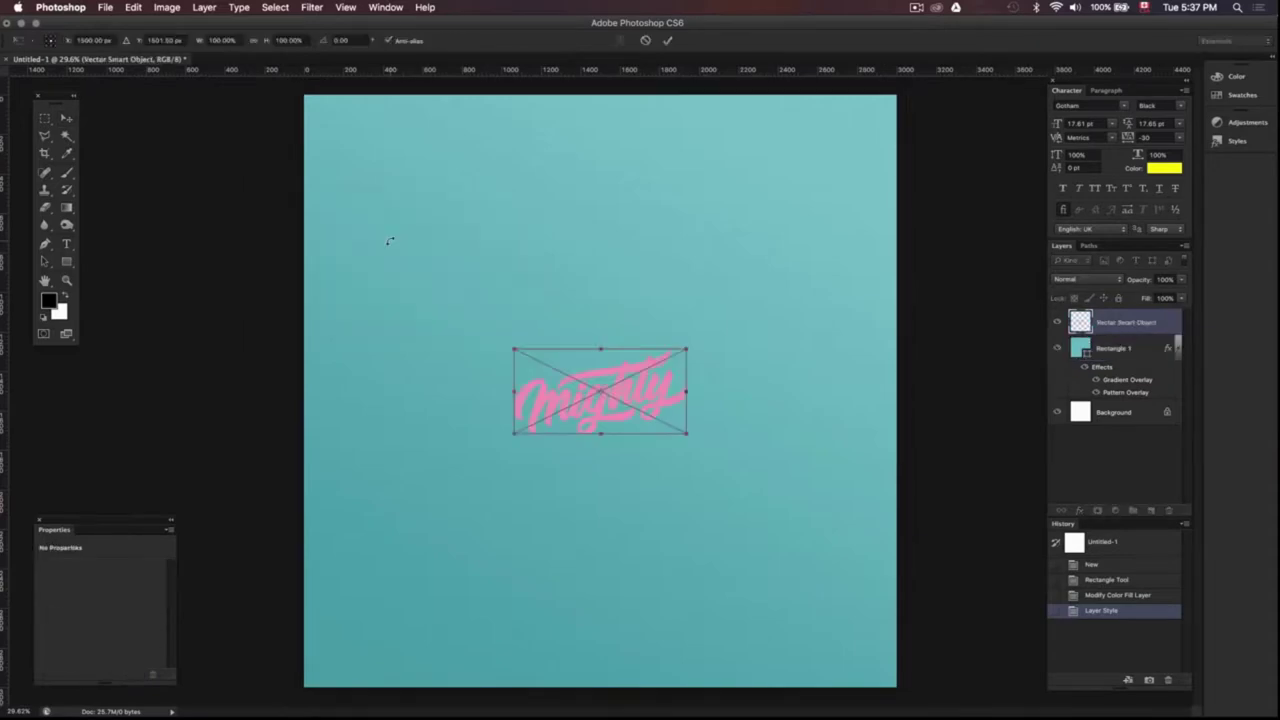
pyautogui.moveTo(686, 348); pyautogui.dragTo(828, 237)
pyautogui.press('Return')
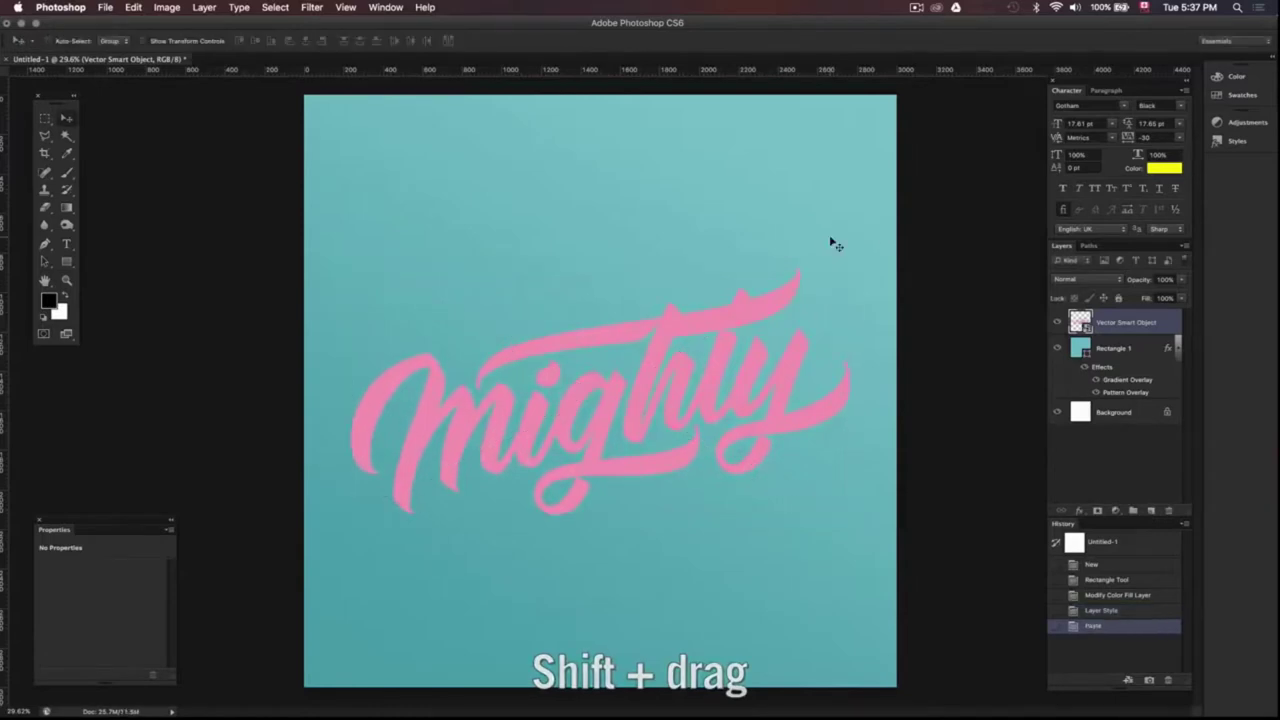
pyautogui.press('Up')
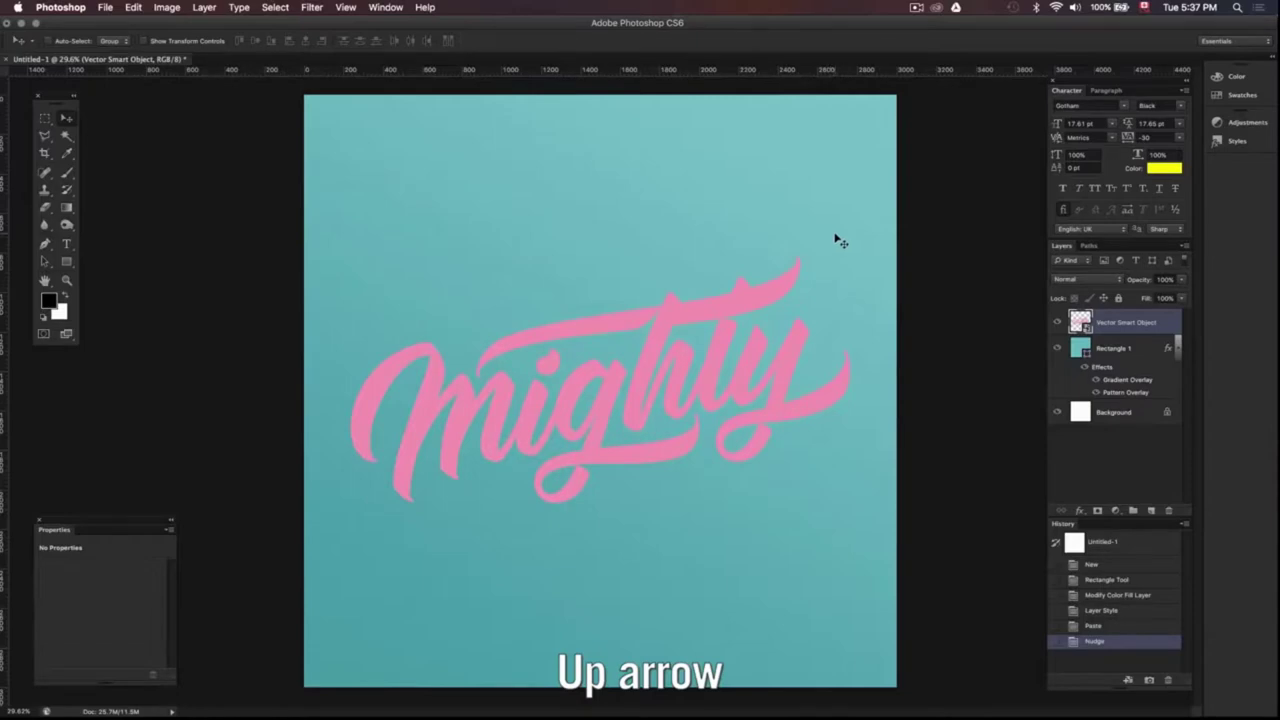
# - Toggle the lettering and teal rectangle layers' visibility to check the placement
pyautogui.click(1057, 322)
pyautogui.click(1057, 322)
pyautogui.click(1058, 350)
pyautogui.click(1058, 350)
pyautogui.click(1058, 350)
pyautogui.click(1057, 348)
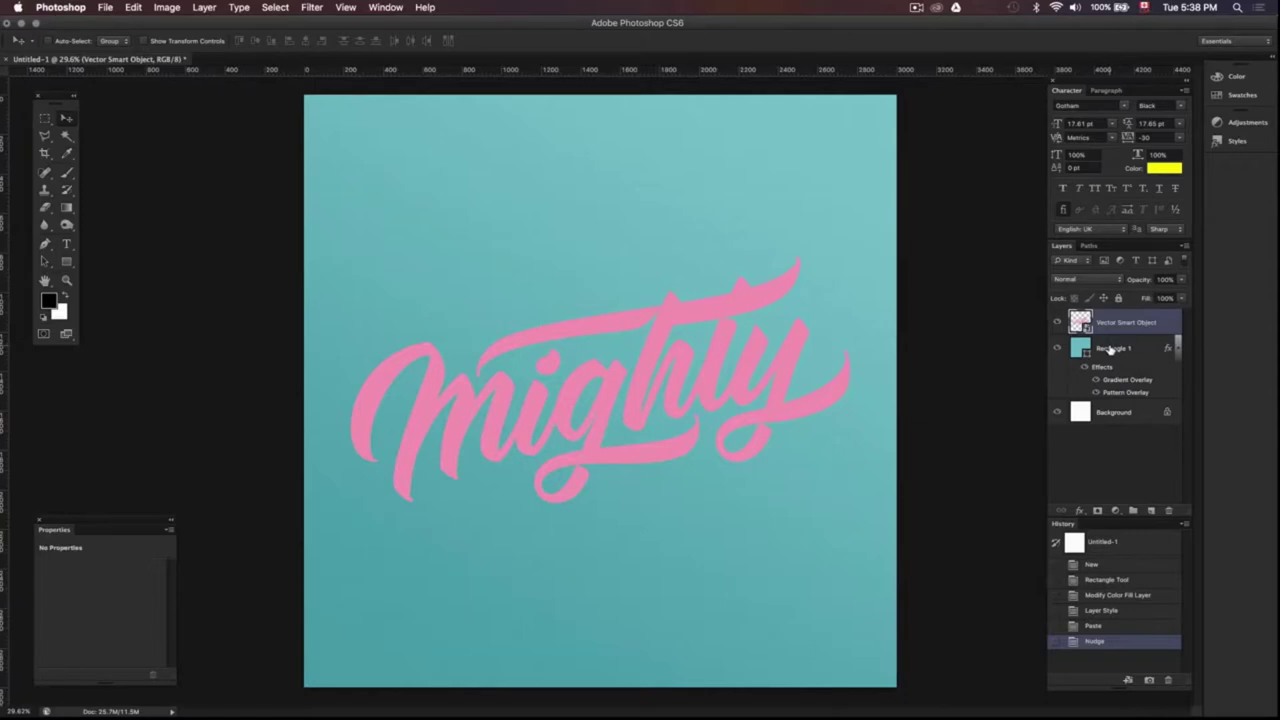
pyautogui.click(1110, 348)
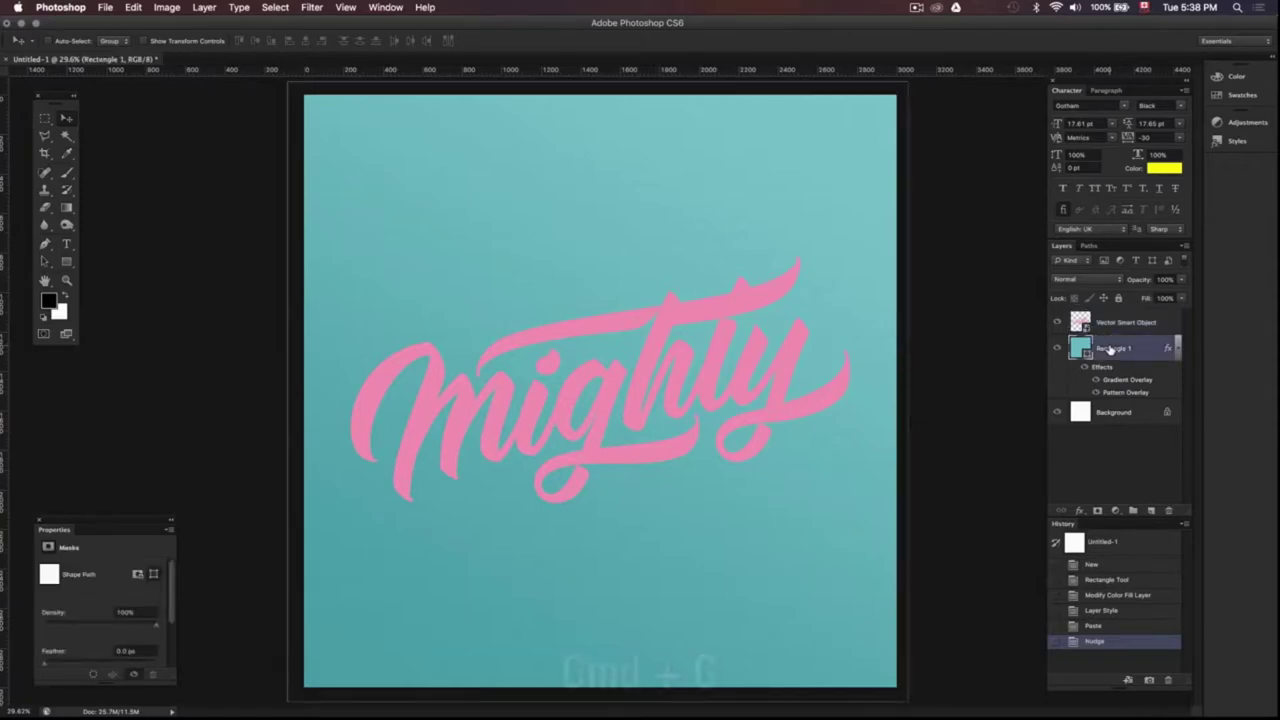
# - Group the Rectangle 1 layer and name the group BG
pyautogui.press('super+g')
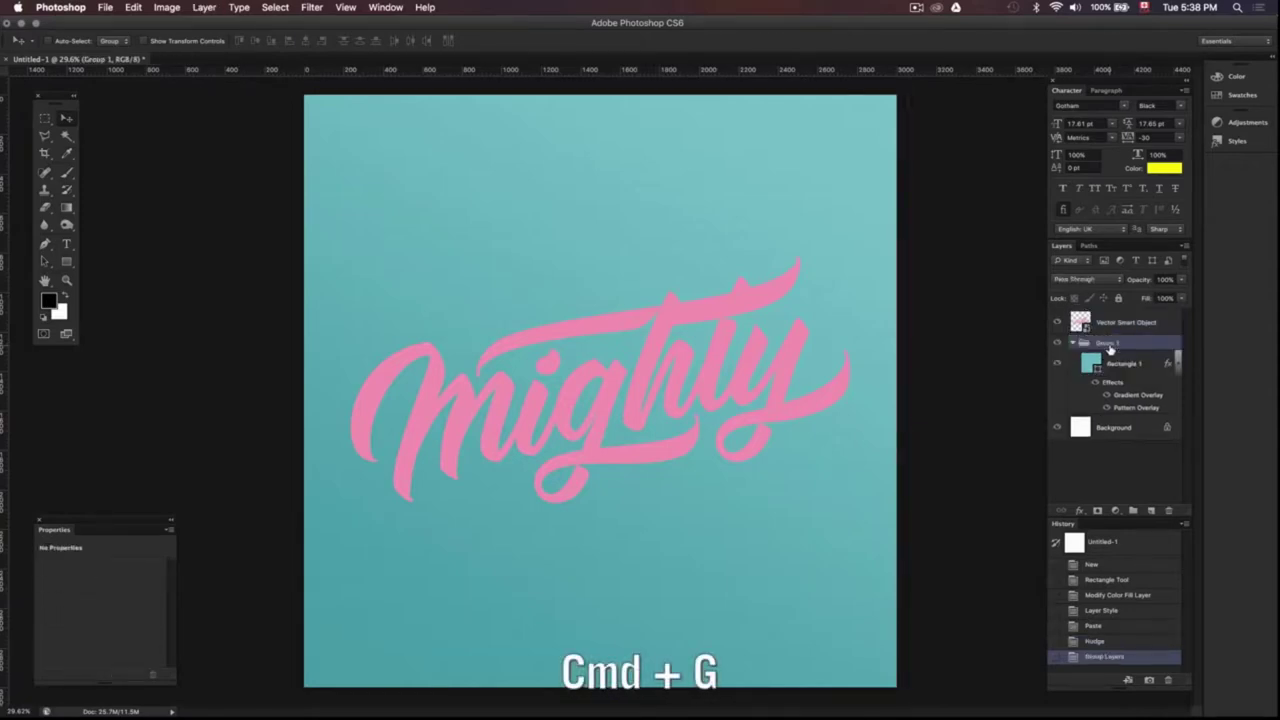
pyautogui.doubleClick(1108, 343)
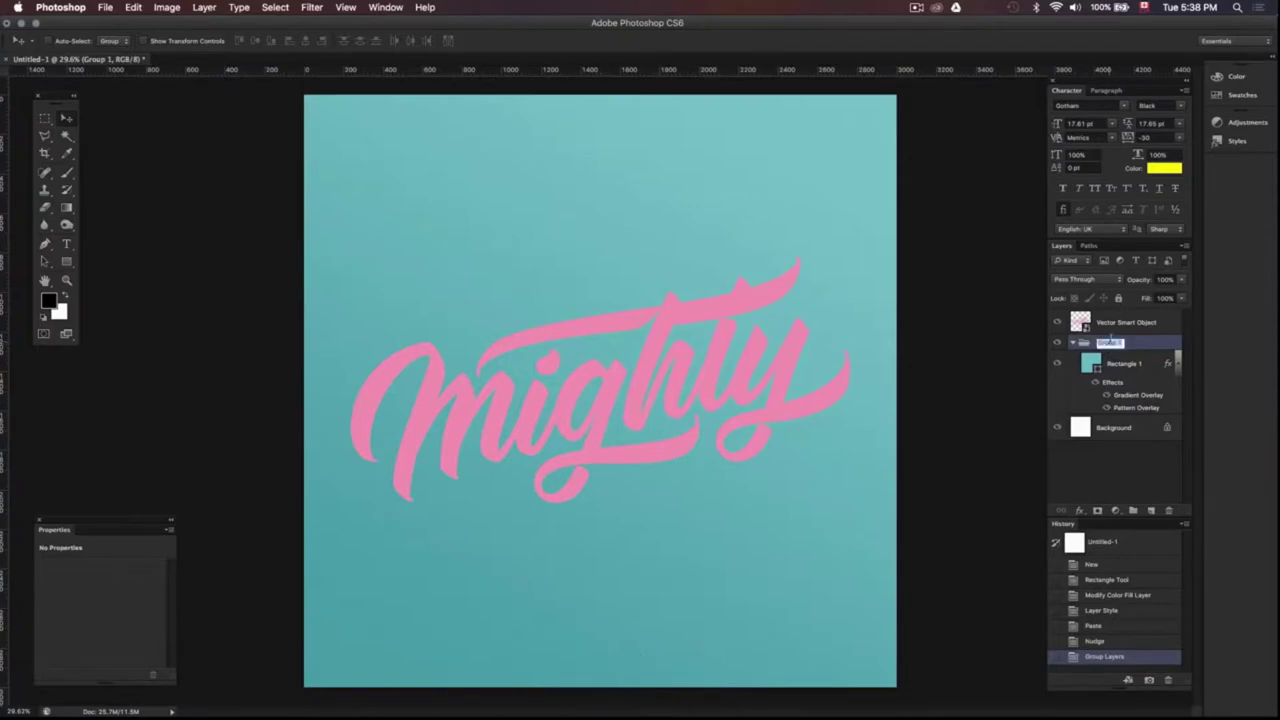
pyautogui.write('BG')
pyautogui.press('Return')
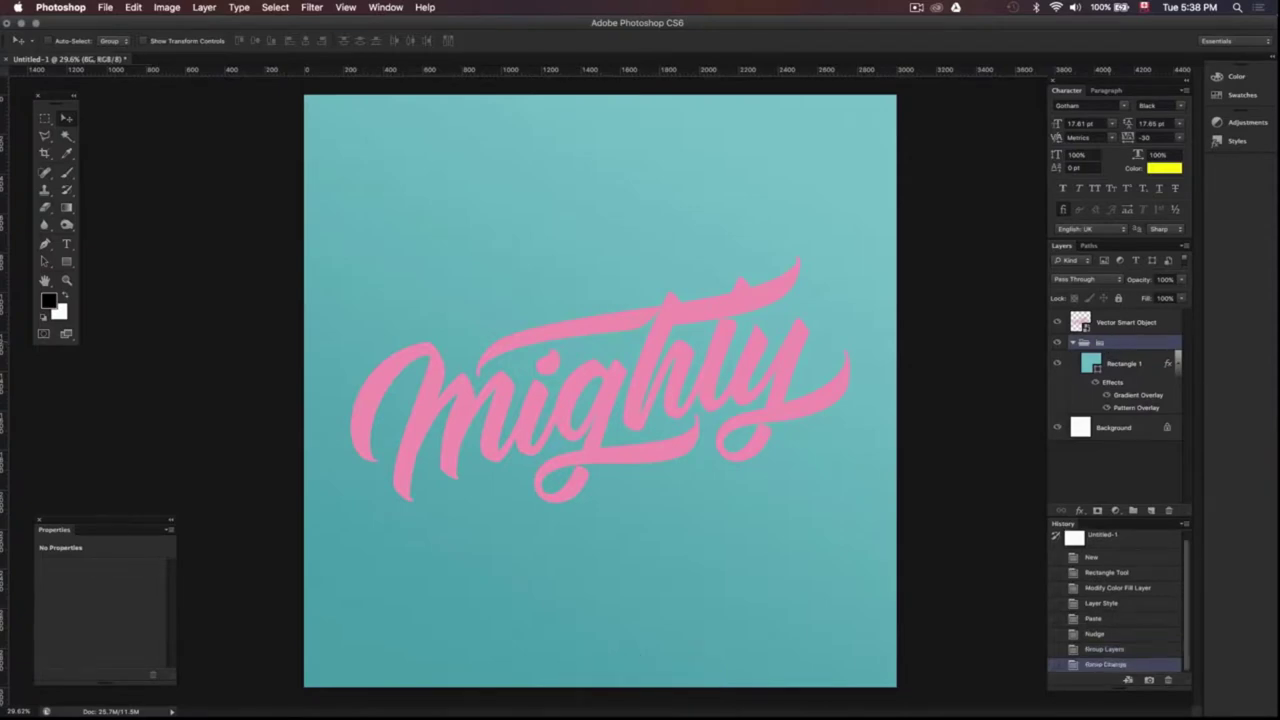
# - Group the lettering smart object as 'Lettering' and rename the layer 'Lettering' too
pyautogui.click(1118, 323)
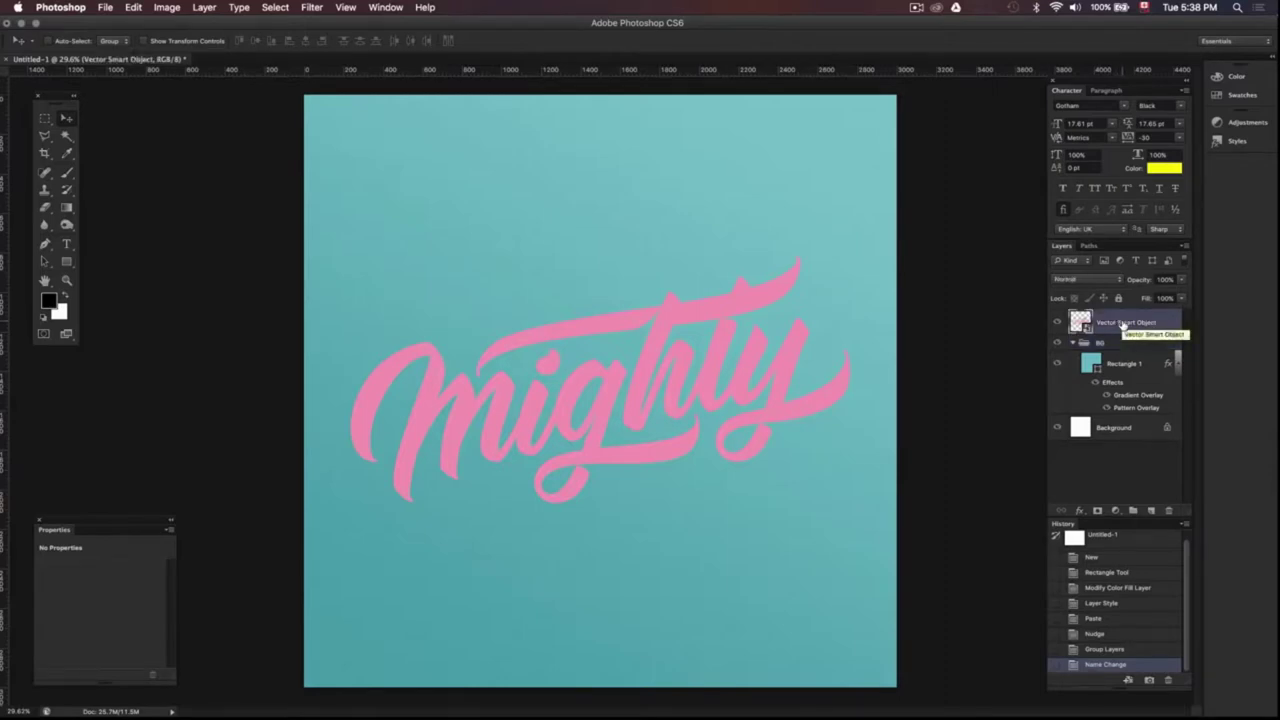
pyautogui.hotkey('ctrl', 'g')
pyautogui.doubleClick(1110, 317)
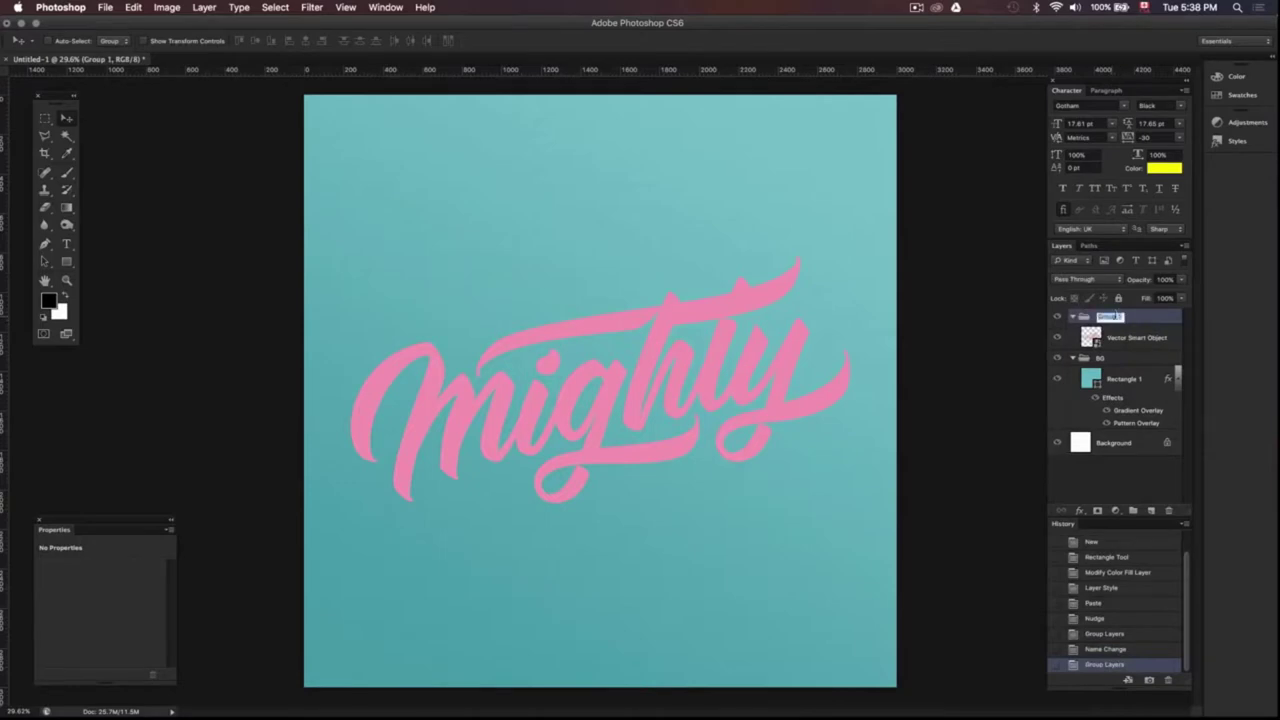
pyautogui.write('Lettering')
pyautogui.press('Return')
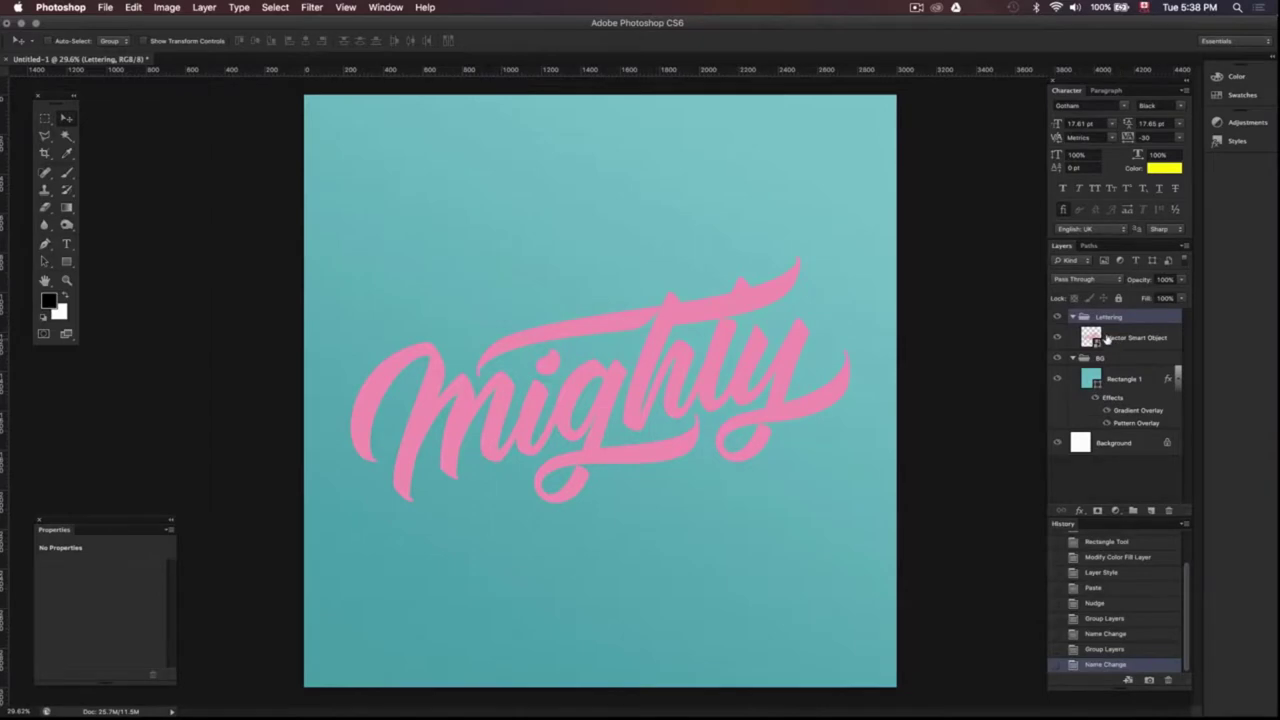
pyautogui.doubleClick(1123, 337)
pyautogui.write('Lettering')
pyautogui.press('Return')
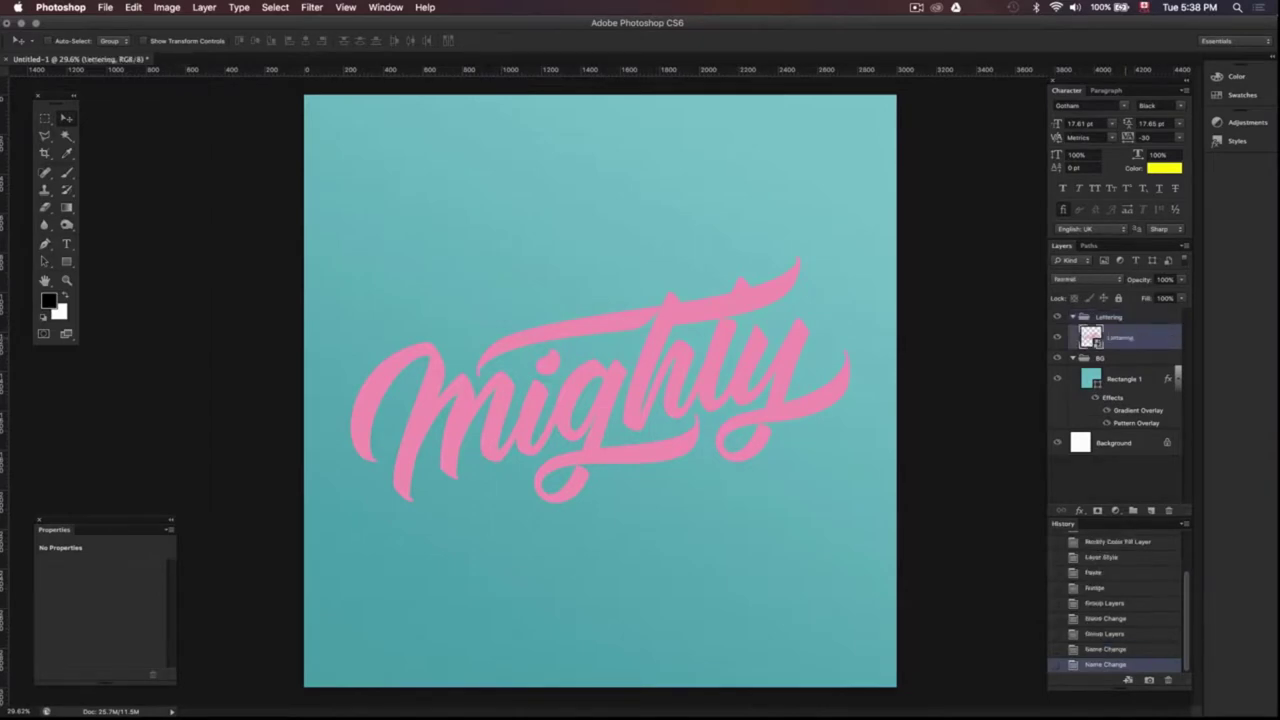
# - Add Bevel & Emboss with size 250, soften 16 and its own -15° light angle
pyautogui.click(1081, 512)
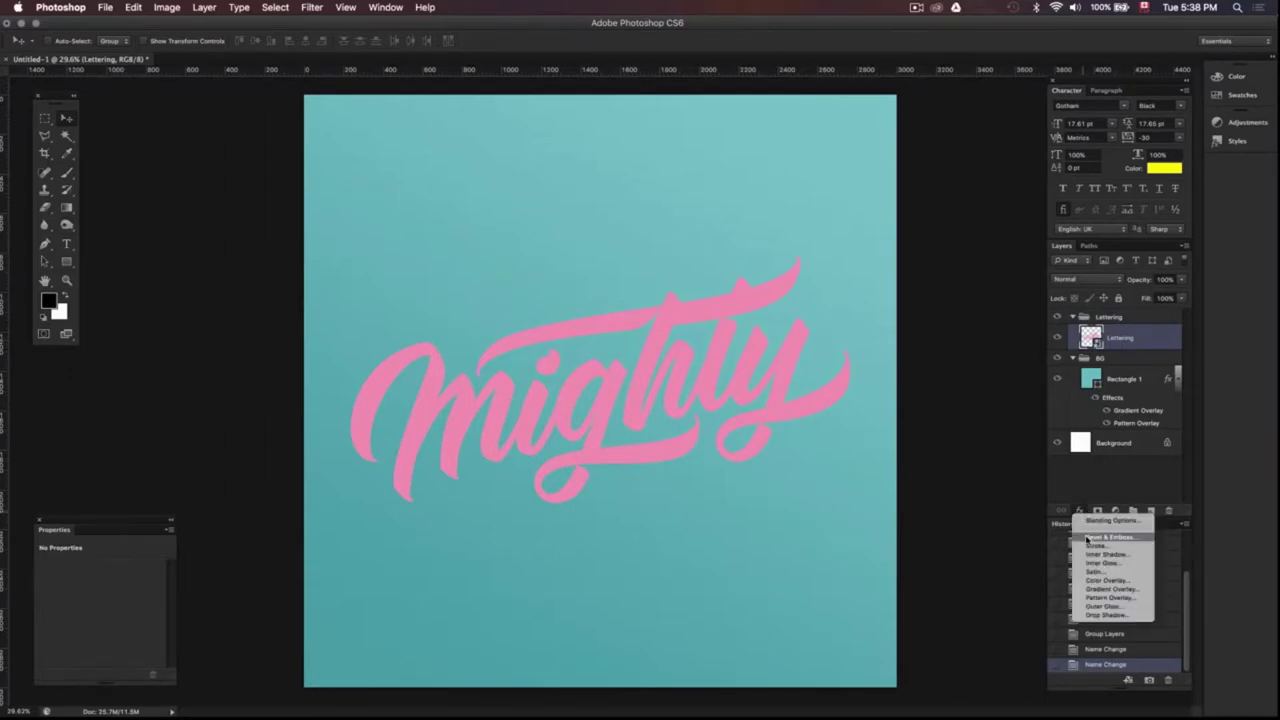
pyautogui.click(1087, 539)
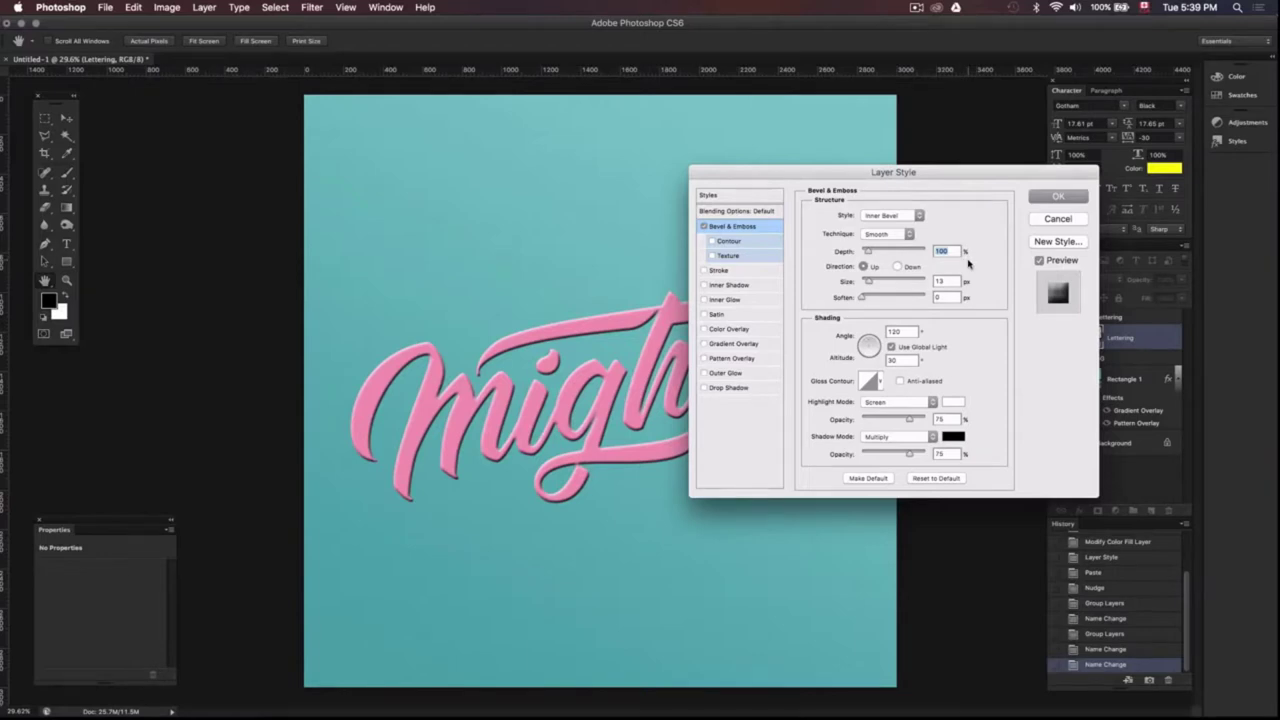
pyautogui.doubleClick(950, 282)
pyautogui.write('250')
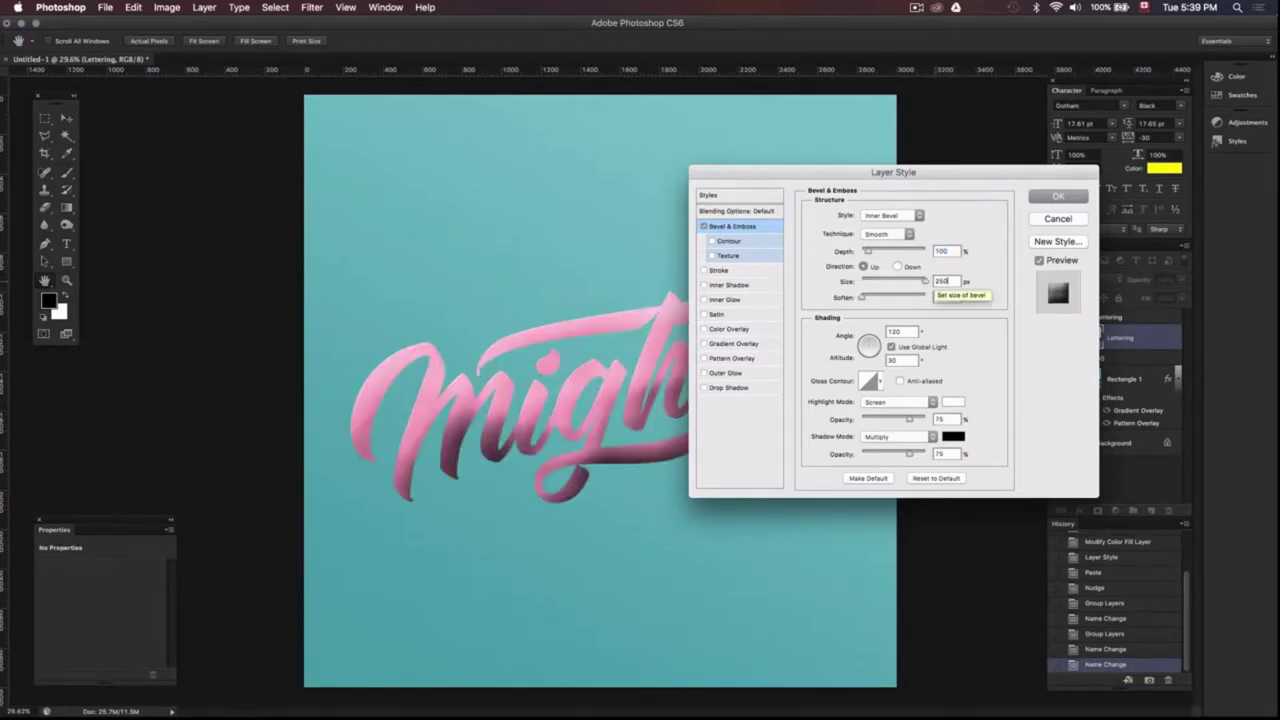
pyautogui.press('Tab')
pyautogui.write('16')
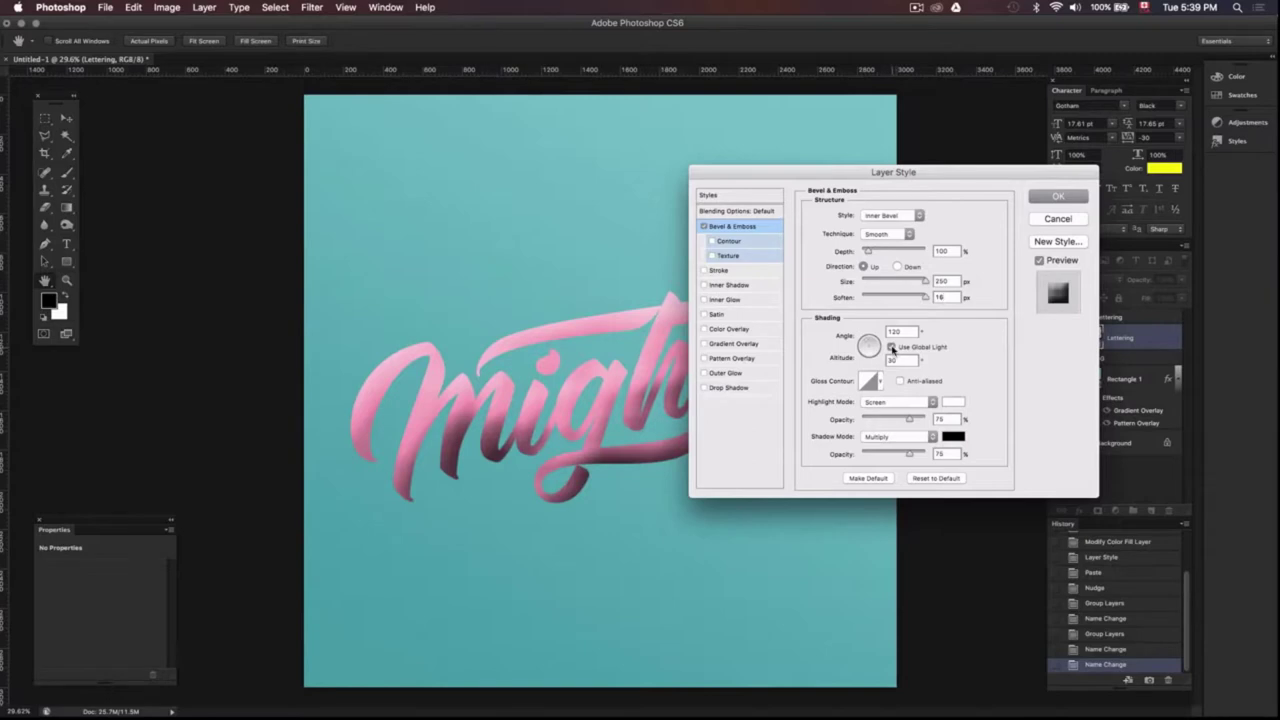
pyautogui.click(892, 347)
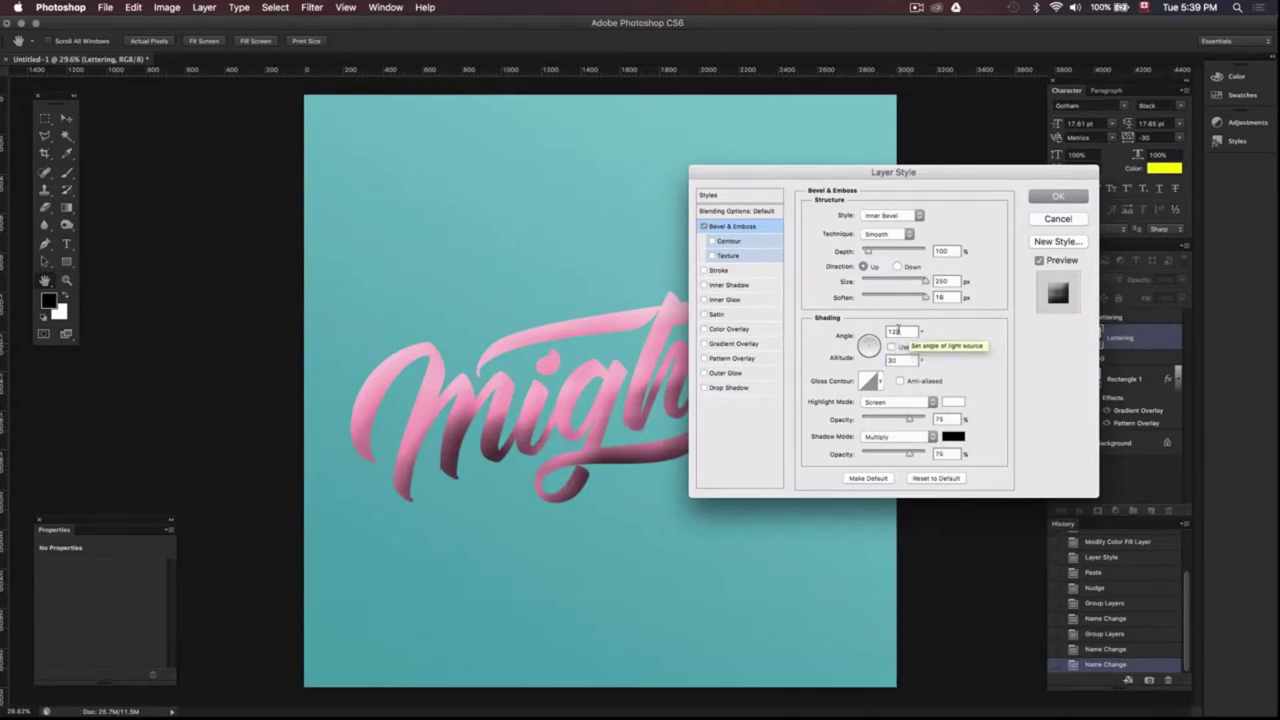
pyautogui.write('-')
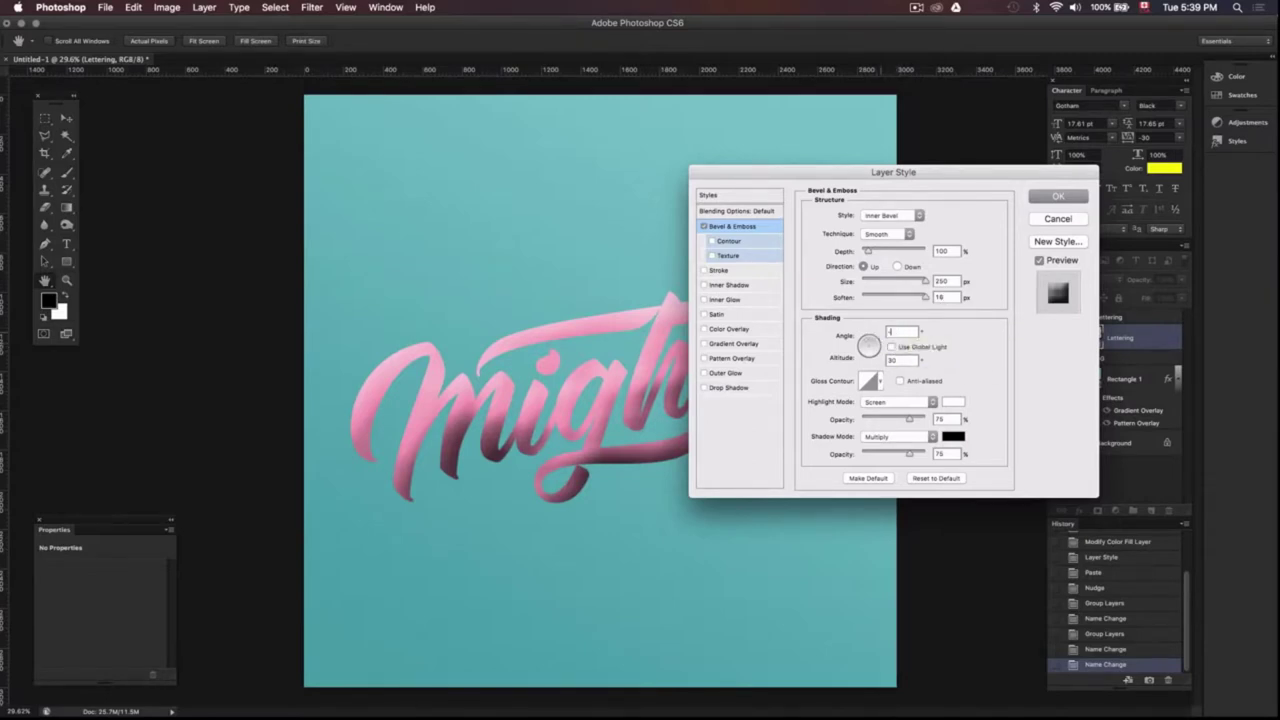
pyautogui.write('145')
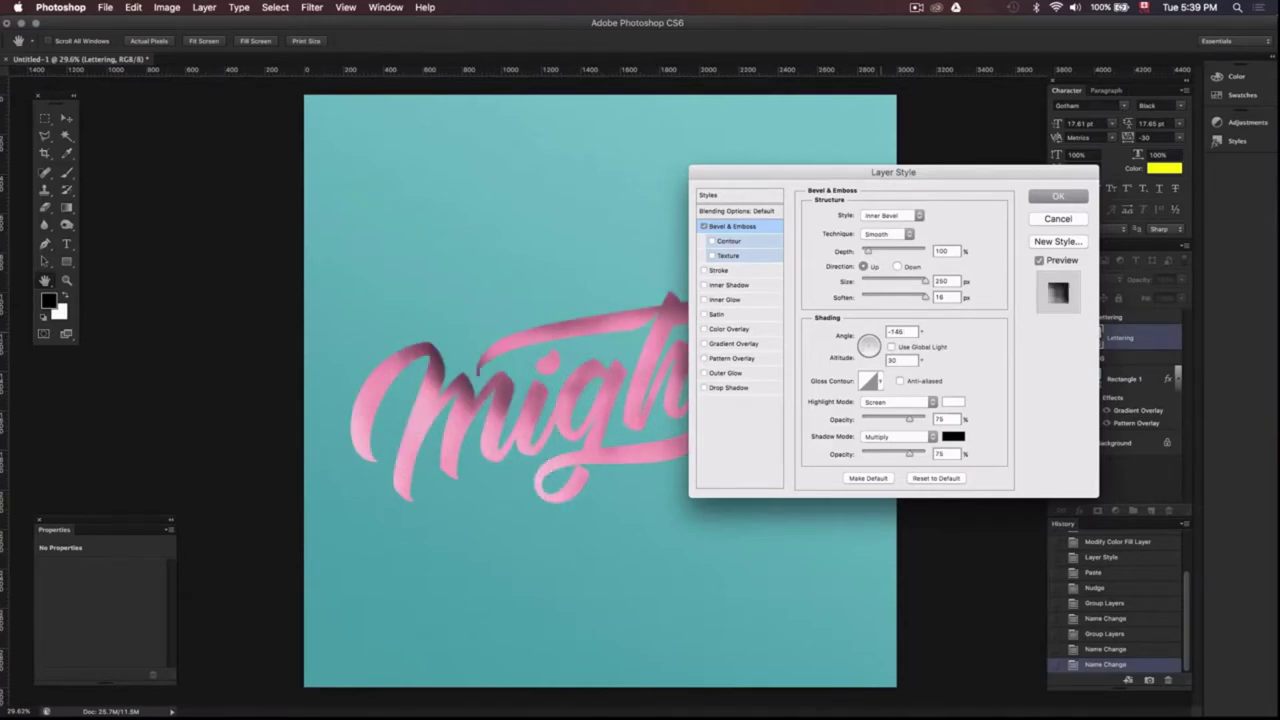
pyautogui.doubleClick(908, 360)
# - Set the bevel highlight to Overlay at 16% and the shadow mode to Linear Burn
pyautogui.click(919, 400)
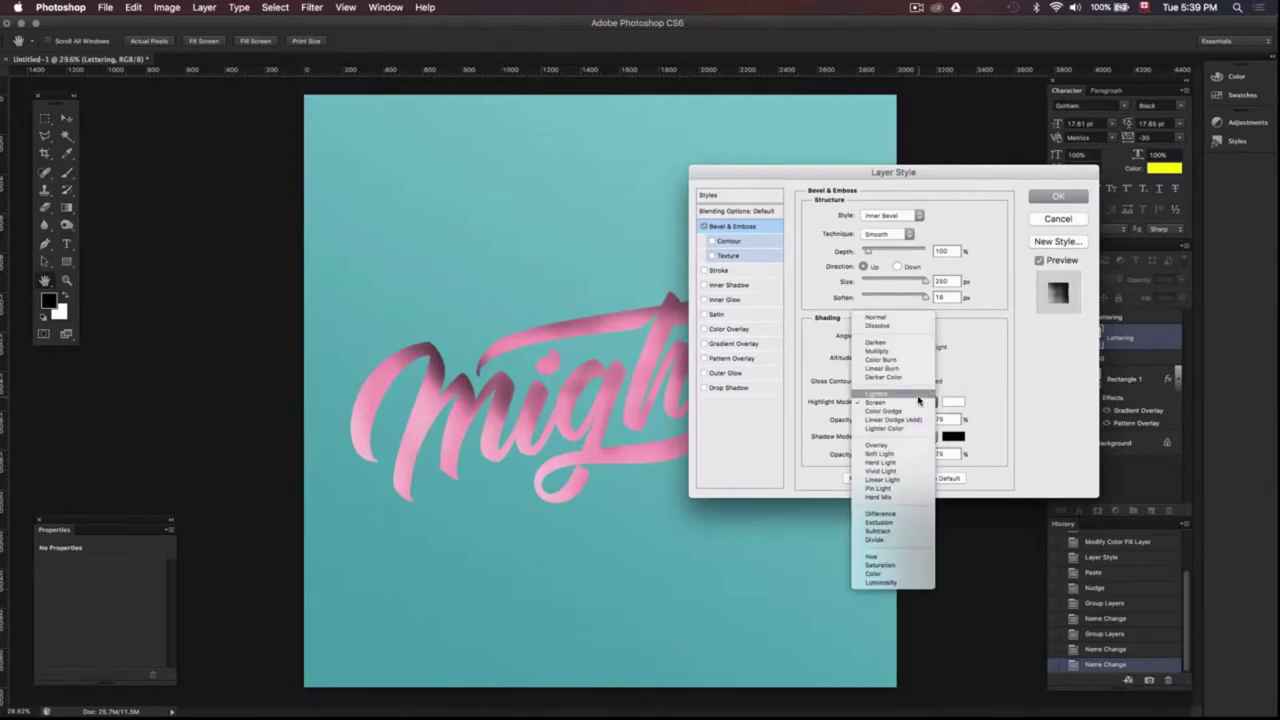
pyautogui.click(900, 444)
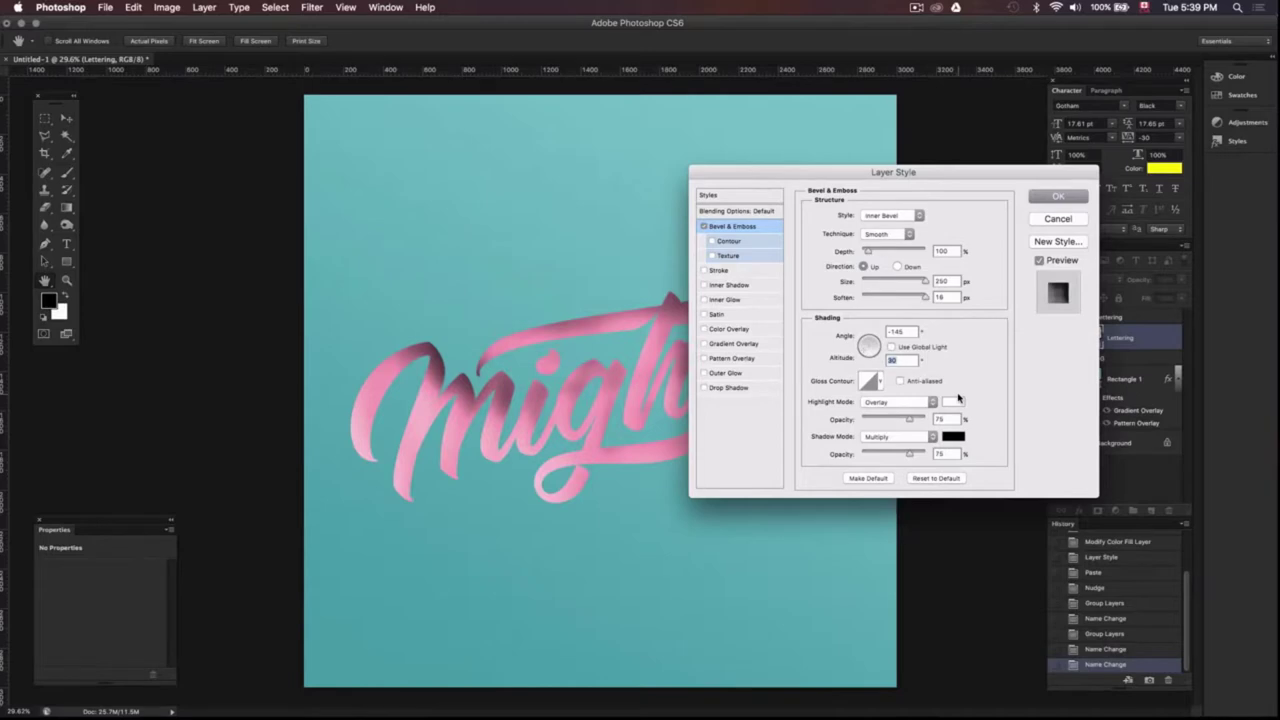
pyautogui.doubleClick(944, 419)
pyautogui.write('16')
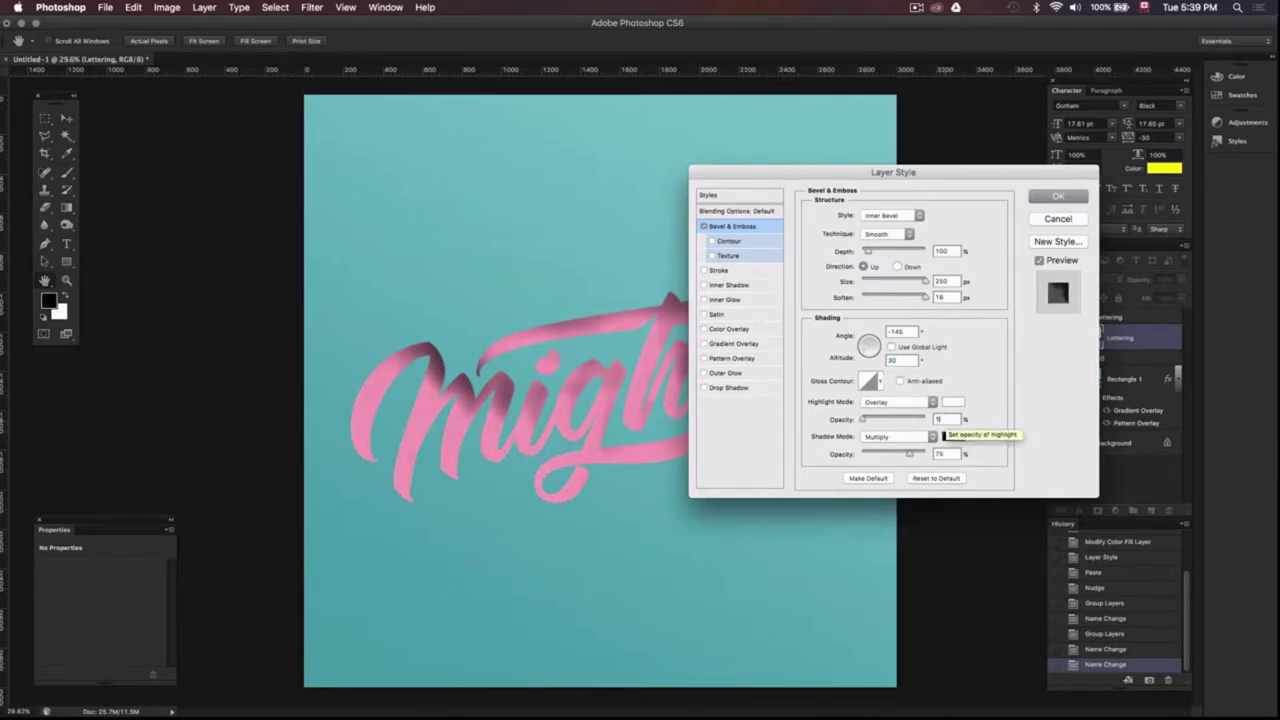
pyautogui.doubleClick(940, 453)
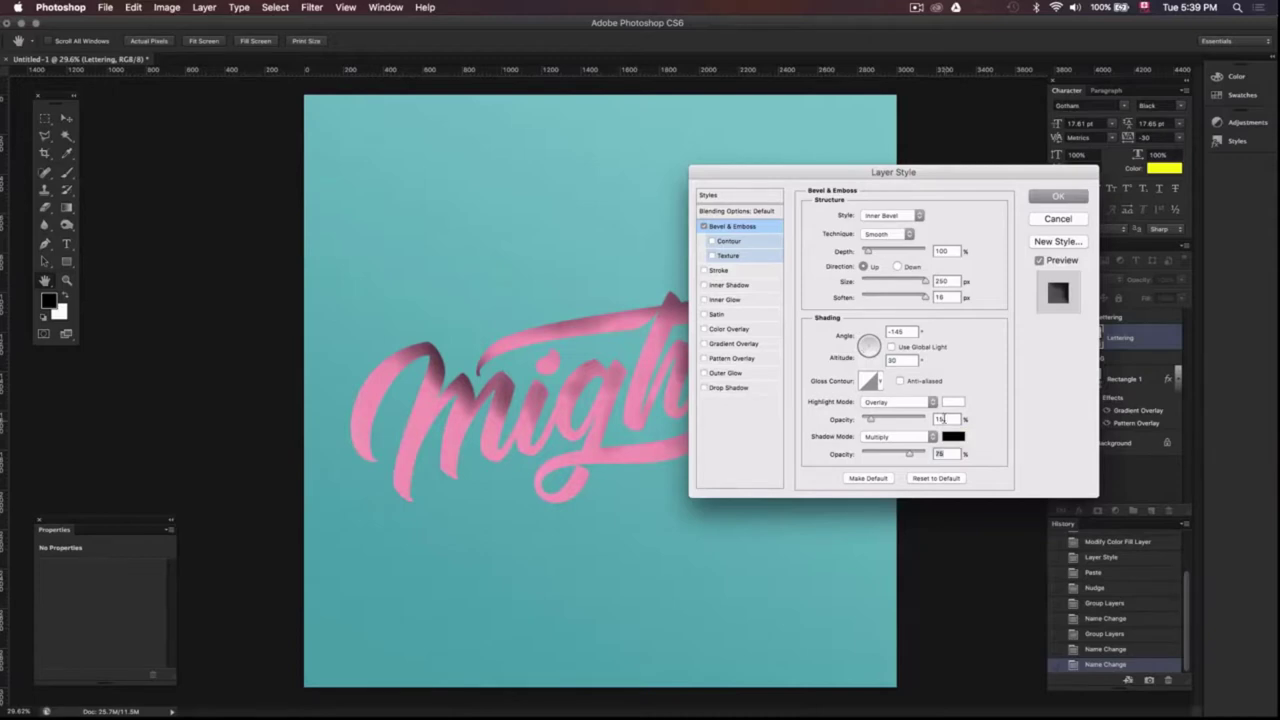
pyautogui.click(920, 438)
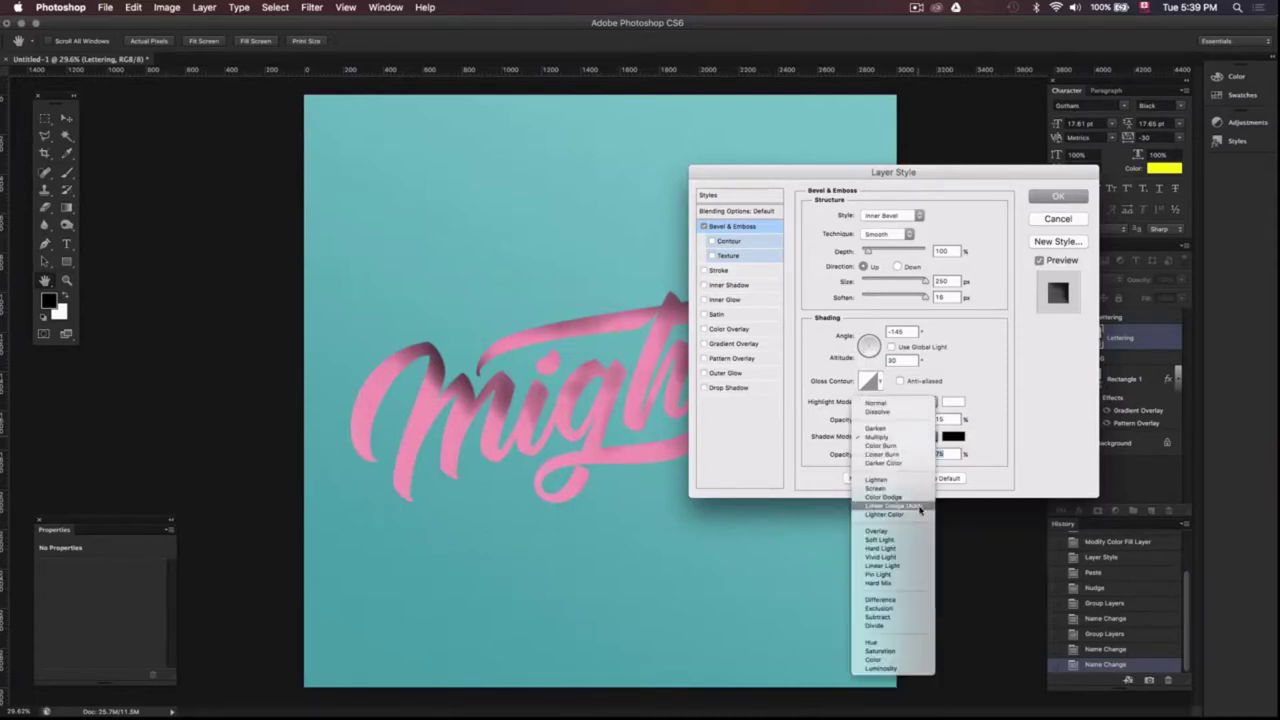
pyautogui.click(915, 455)
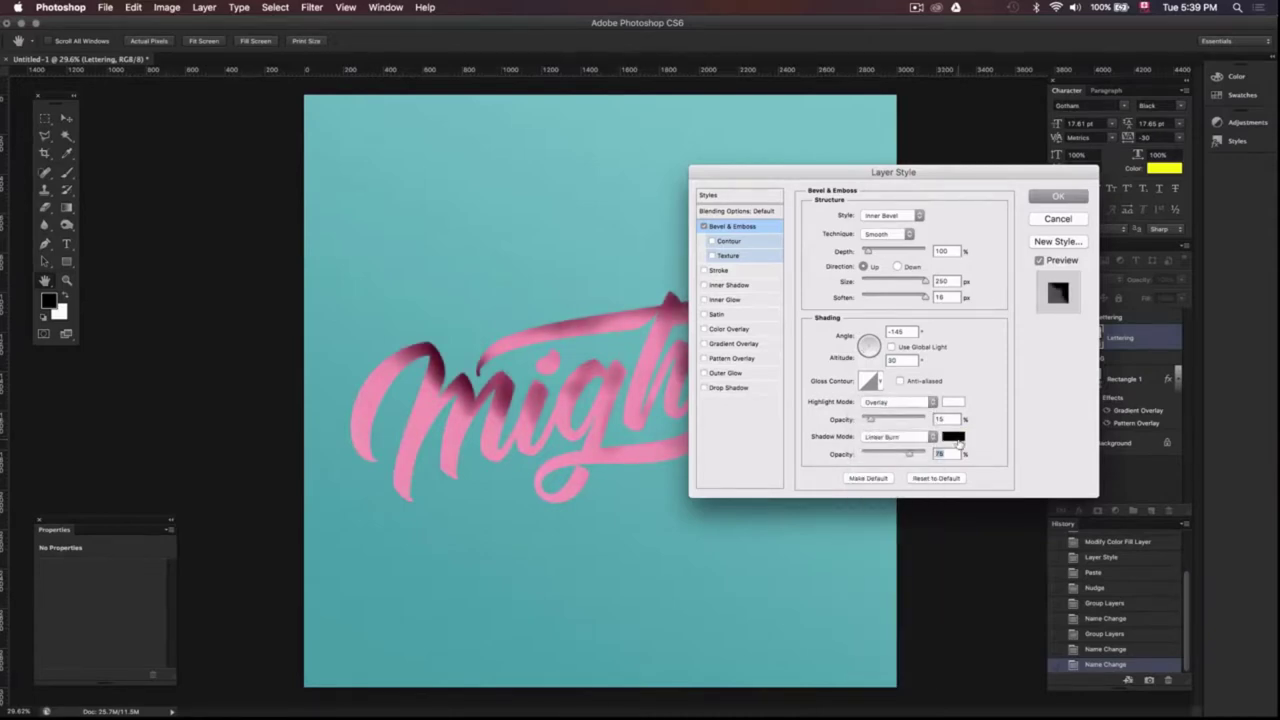
# - Make the bevel shadow a dark teal (115860) at 10% opacity
pyautogui.click(955, 437)
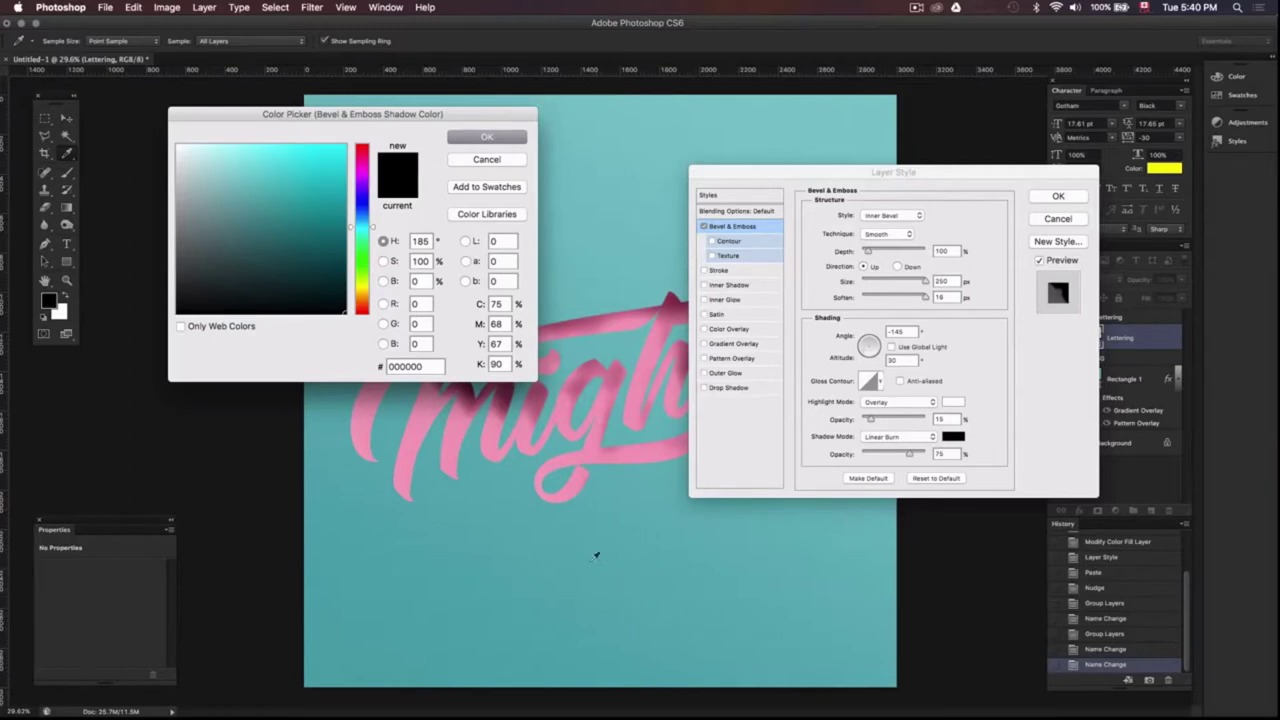
pyautogui.click(646, 545)
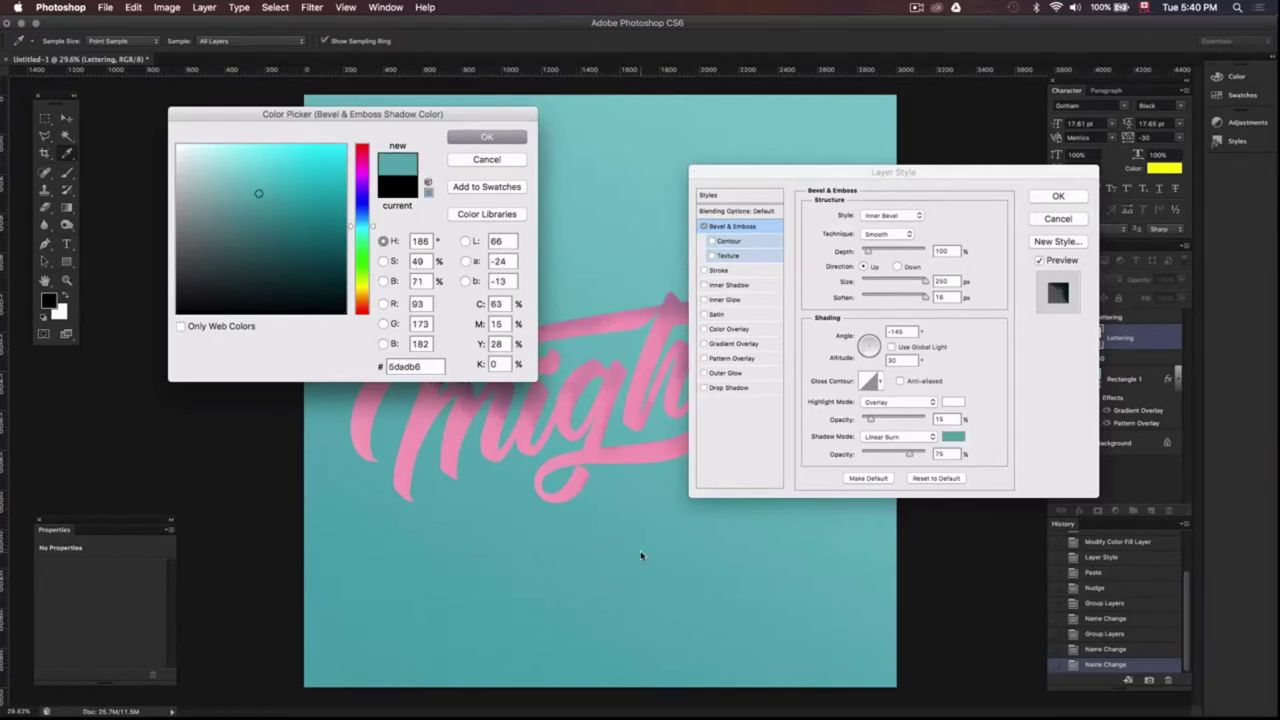
pyautogui.moveTo(309, 247); pyautogui.dragTo(315, 250)
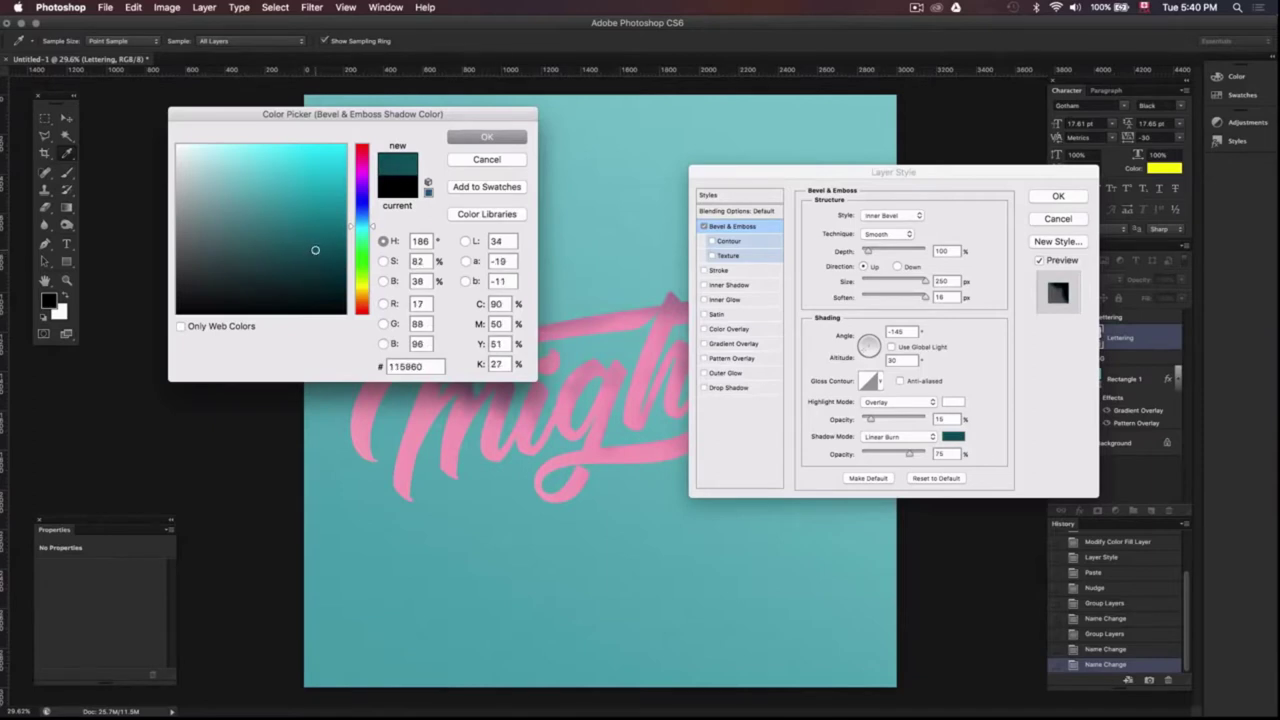
pyautogui.click(481, 143)
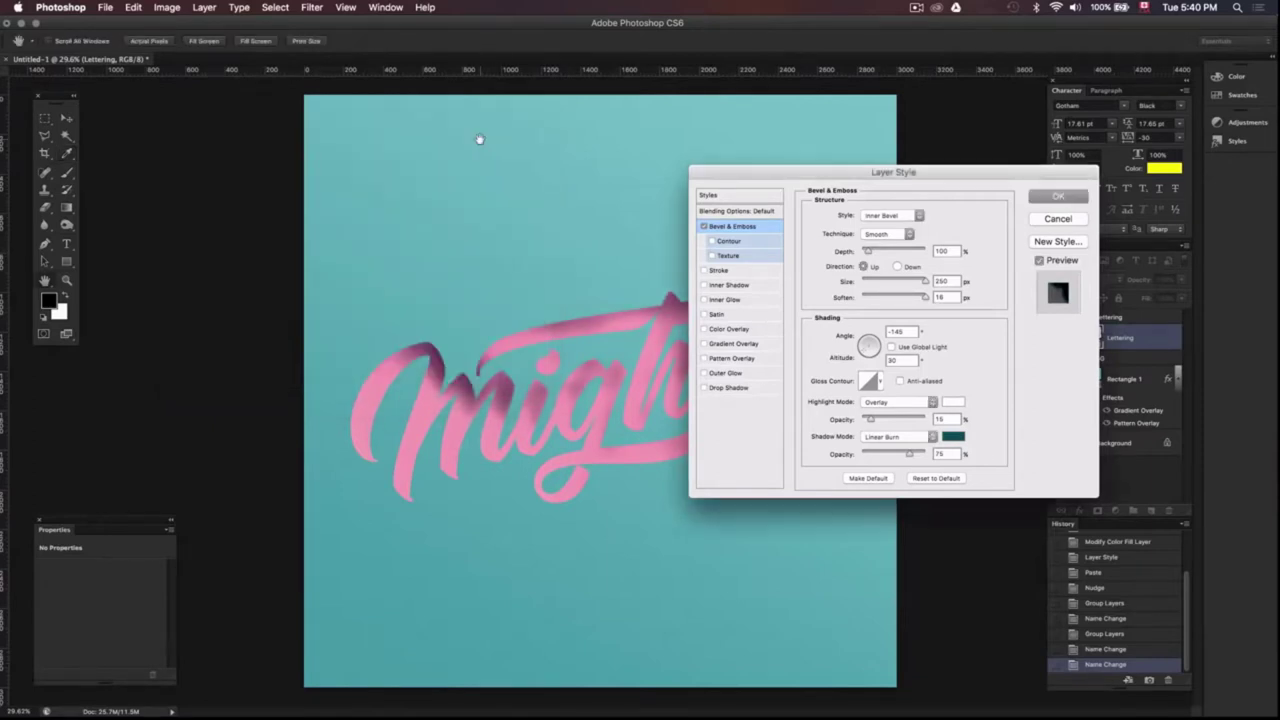
pyautogui.doubleClick(941, 453)
pyautogui.write('10')
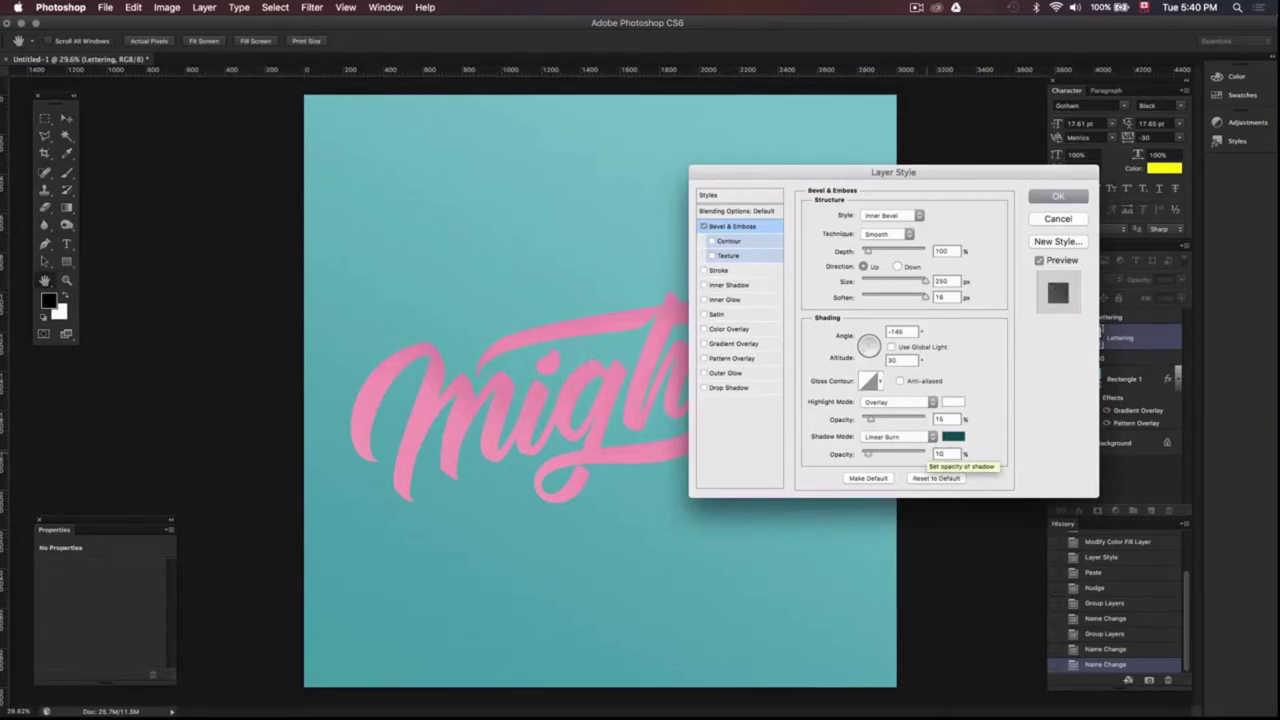
# - Add a white Inner Shadow in Normal blend mode at 20% opacity
pyautogui.click(756, 286)
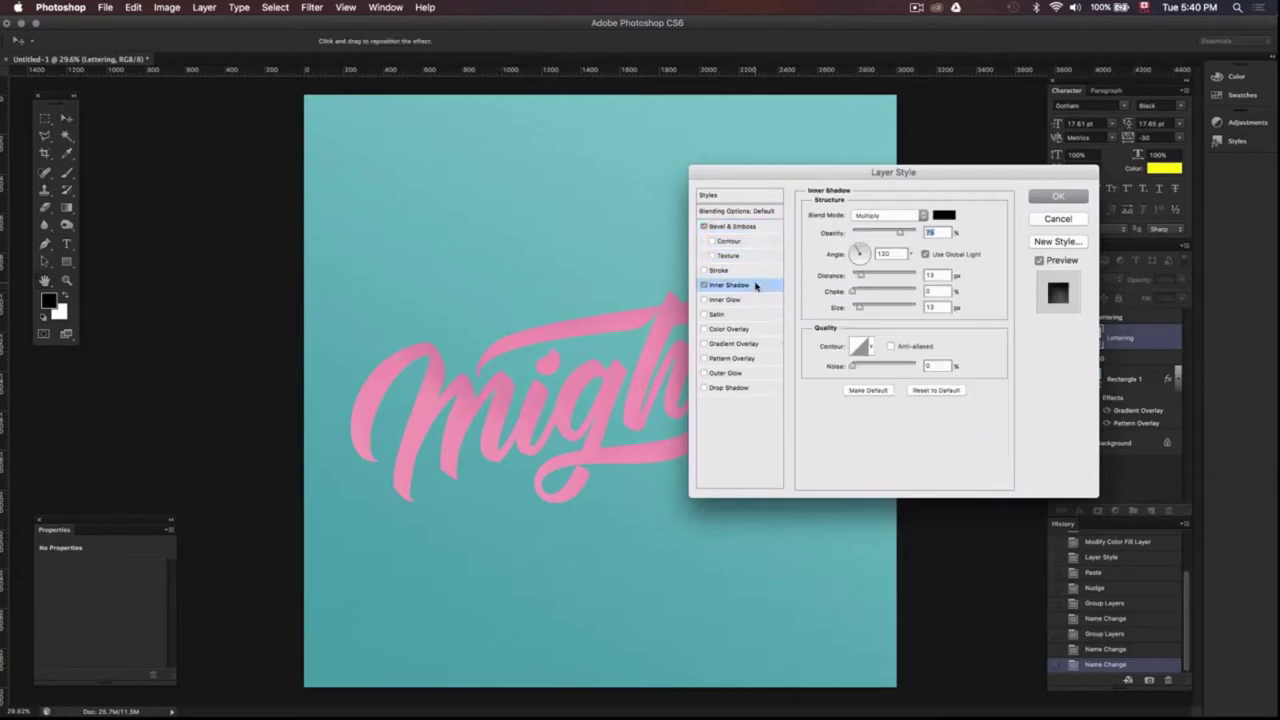
pyautogui.click(911, 216)
pyautogui.click(875, 186)
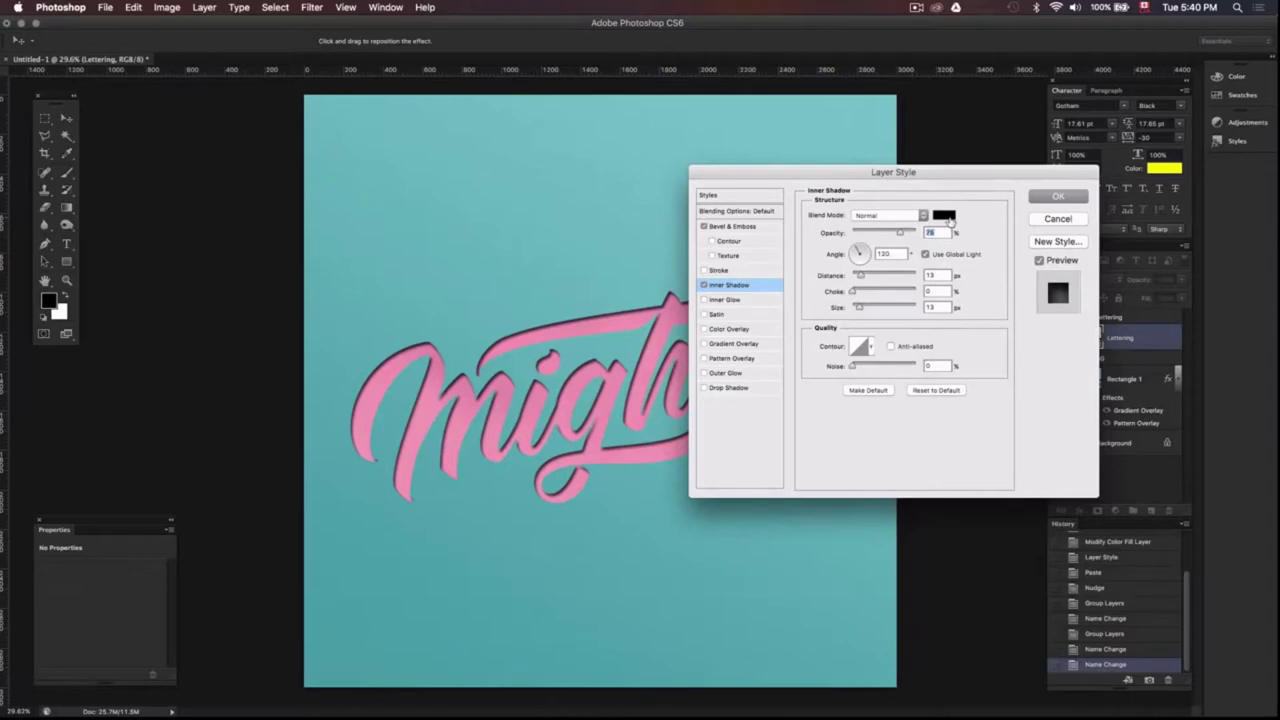
pyautogui.click(944, 216)
pyautogui.moveTo(272, 265); pyautogui.dragTo(122, 118)
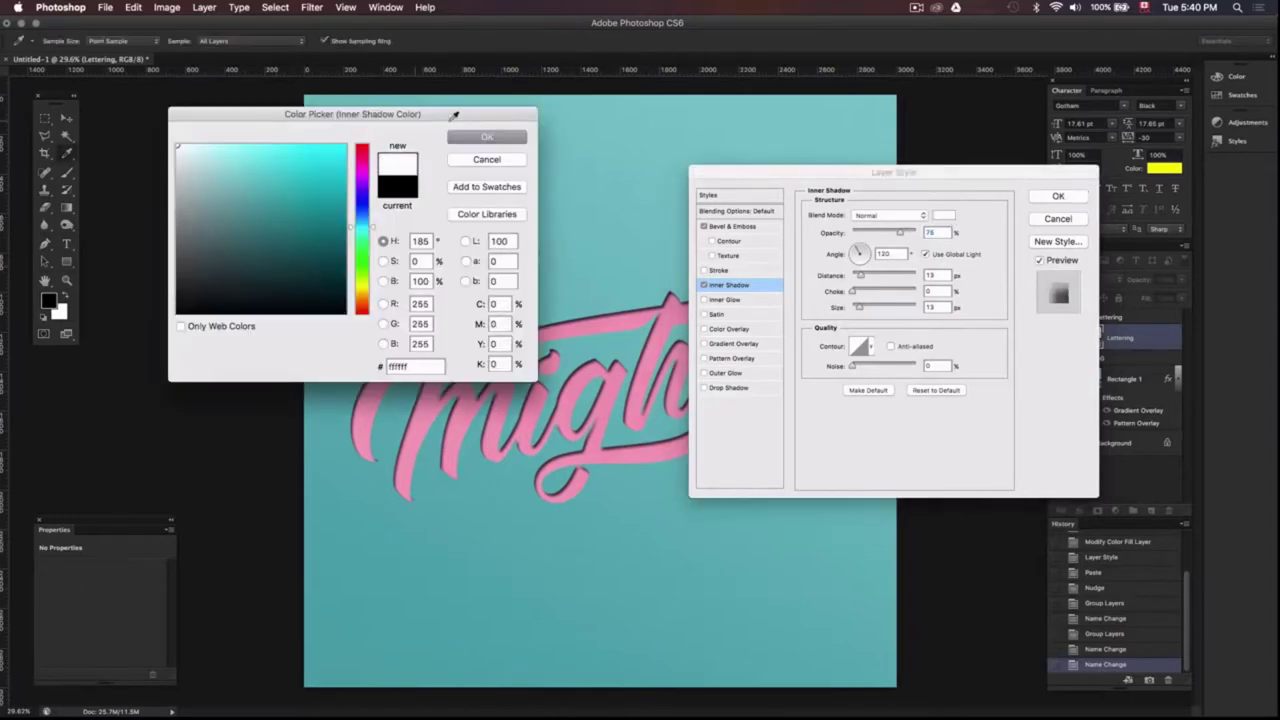
pyautogui.click(500, 136)
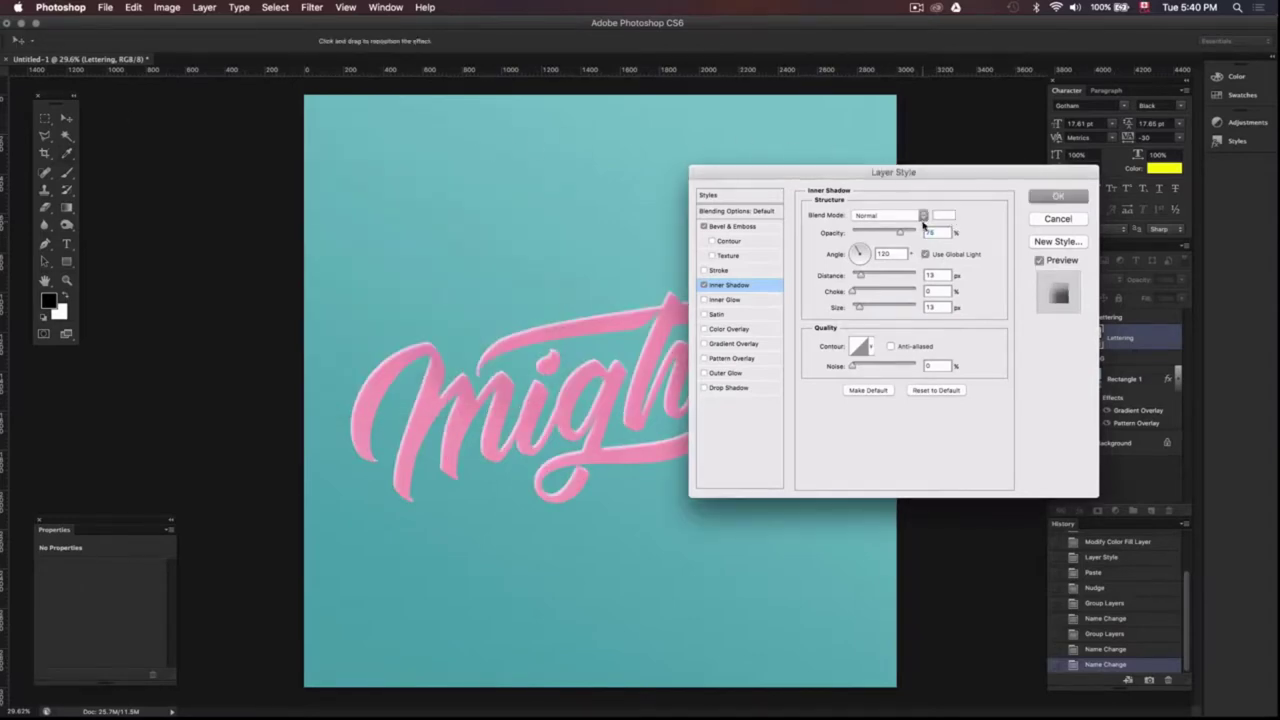
pyautogui.write('20')
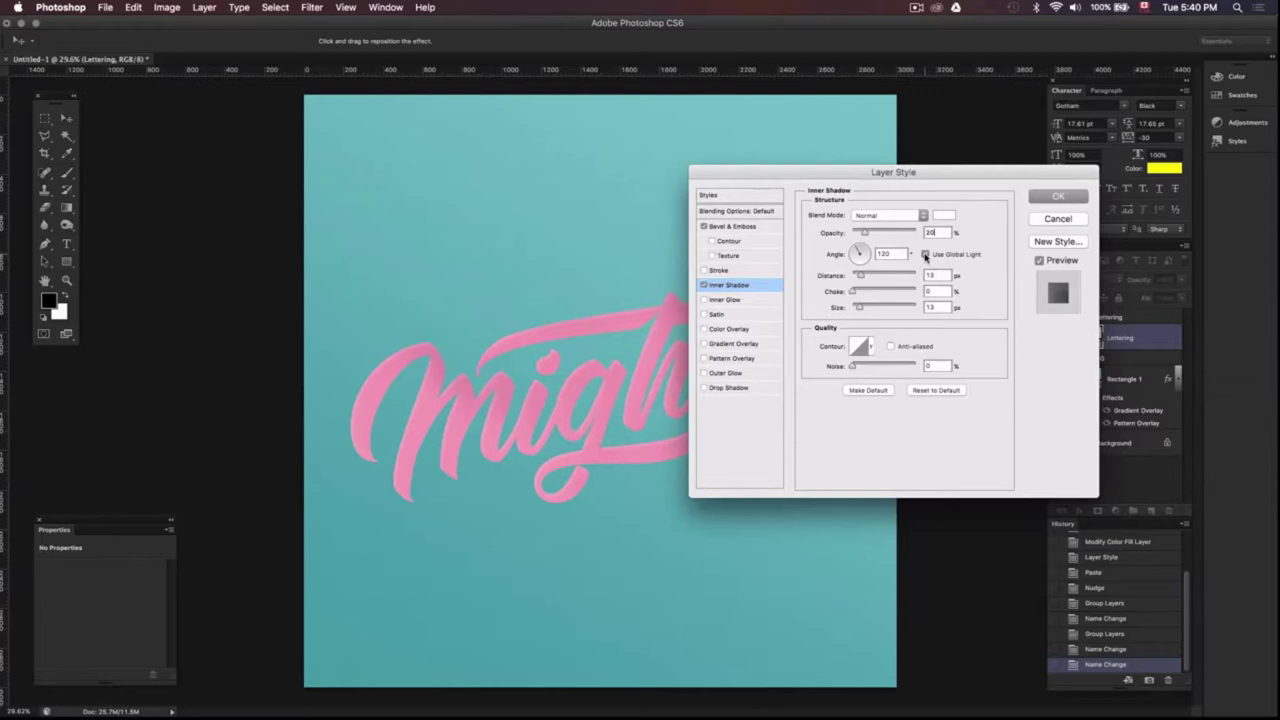
# - Give the inner shadow its own -145° angle, 1 px distance and size, and 8% noise
pyautogui.click(925, 255)
pyautogui.press('BackSpace')
pyautogui.write('-145')
pyautogui.doubleClick(940, 275)
pyautogui.write('1')
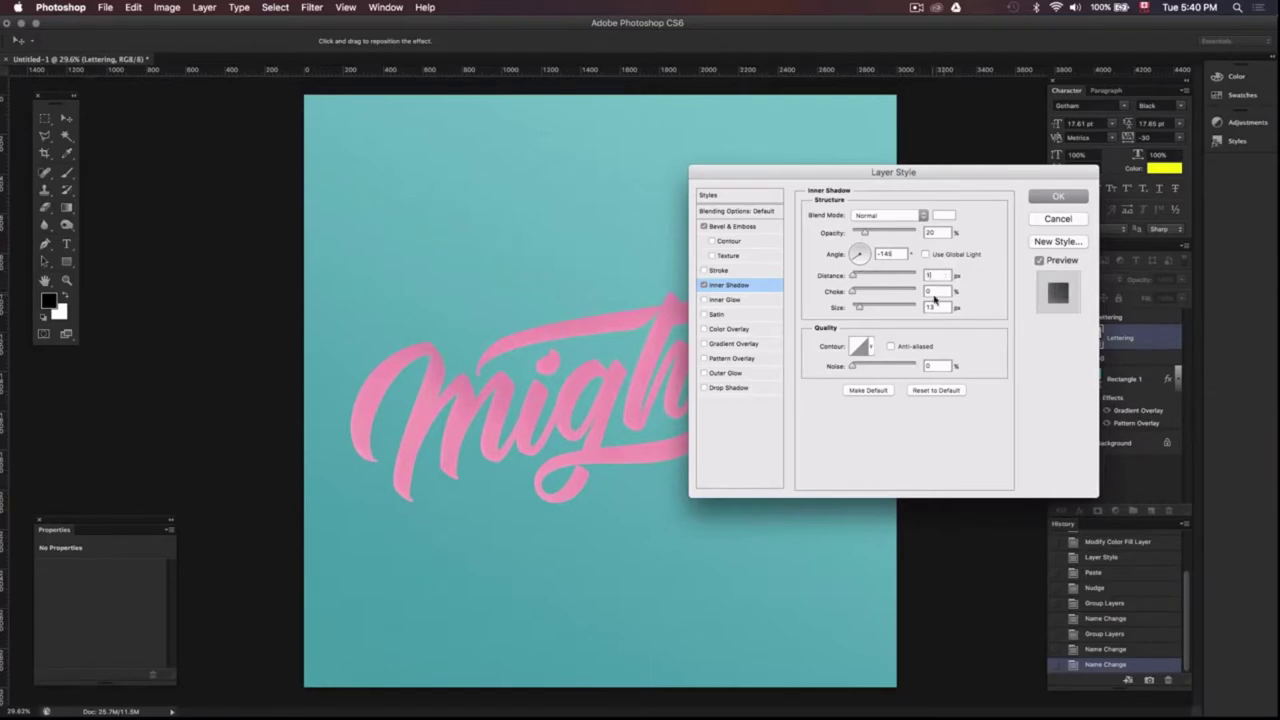
pyautogui.doubleClick(941, 308)
pyautogui.write('1')
pyautogui.moveTo(943, 365); pyautogui.dragTo(922, 370)
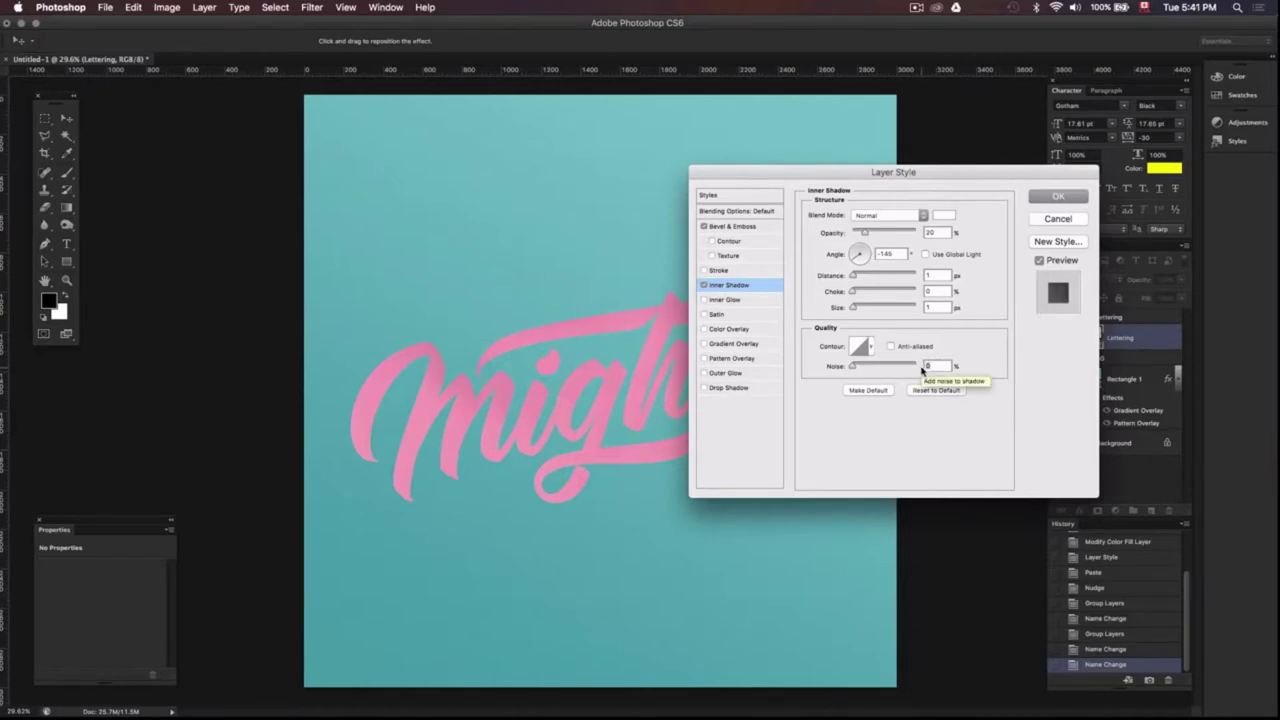
pyautogui.write('8')
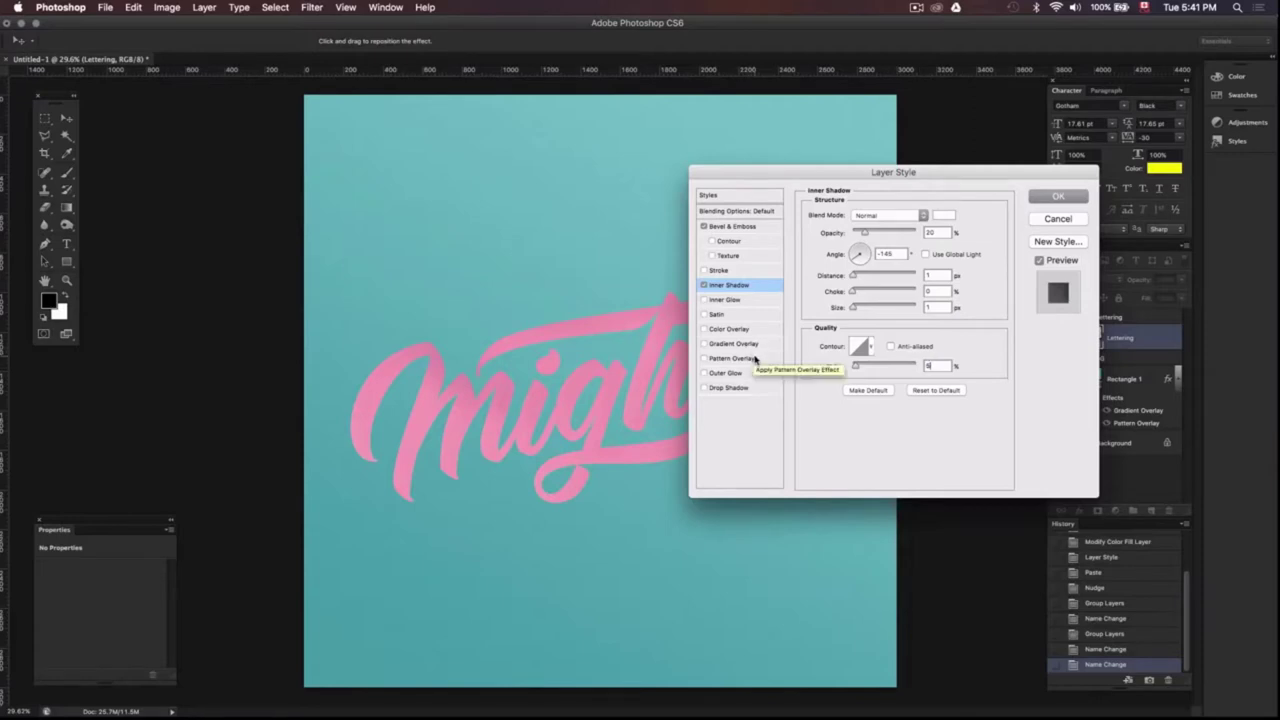
# - Add a light paper Pattern Overlay to the lettering in Linear Burn at 53% opacity
pyautogui.click(752, 358)
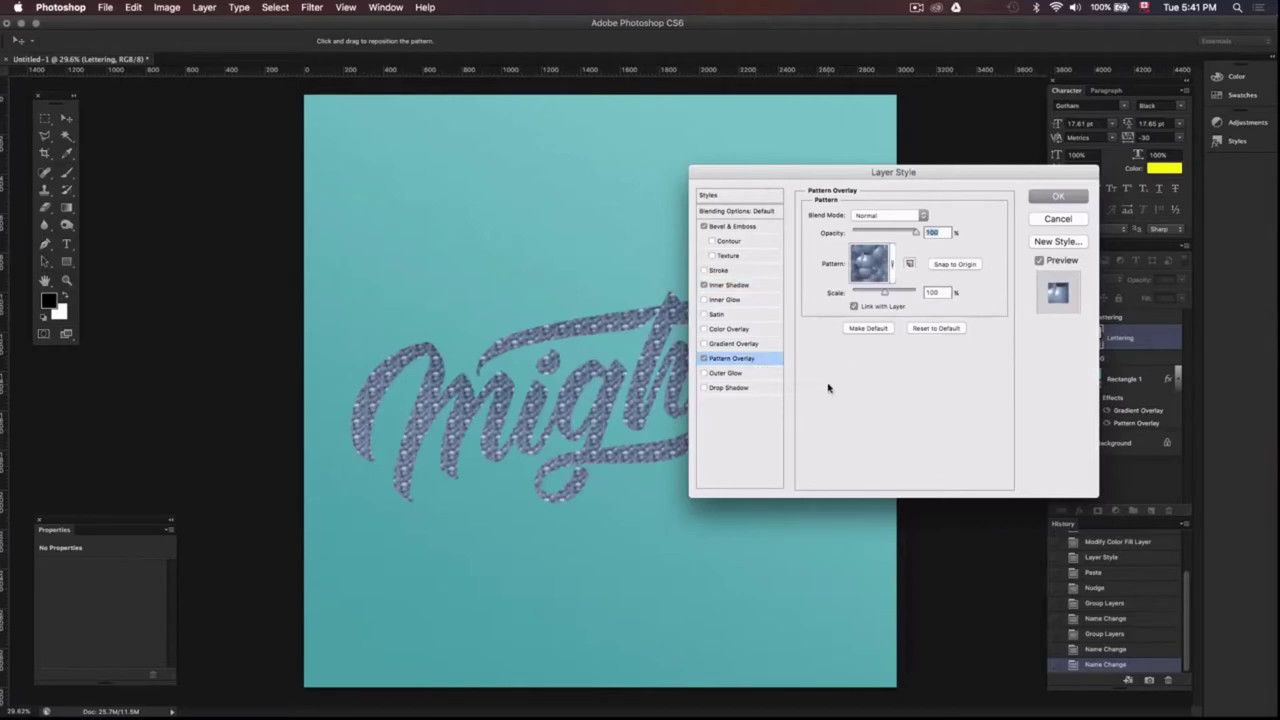
pyautogui.click(892, 266)
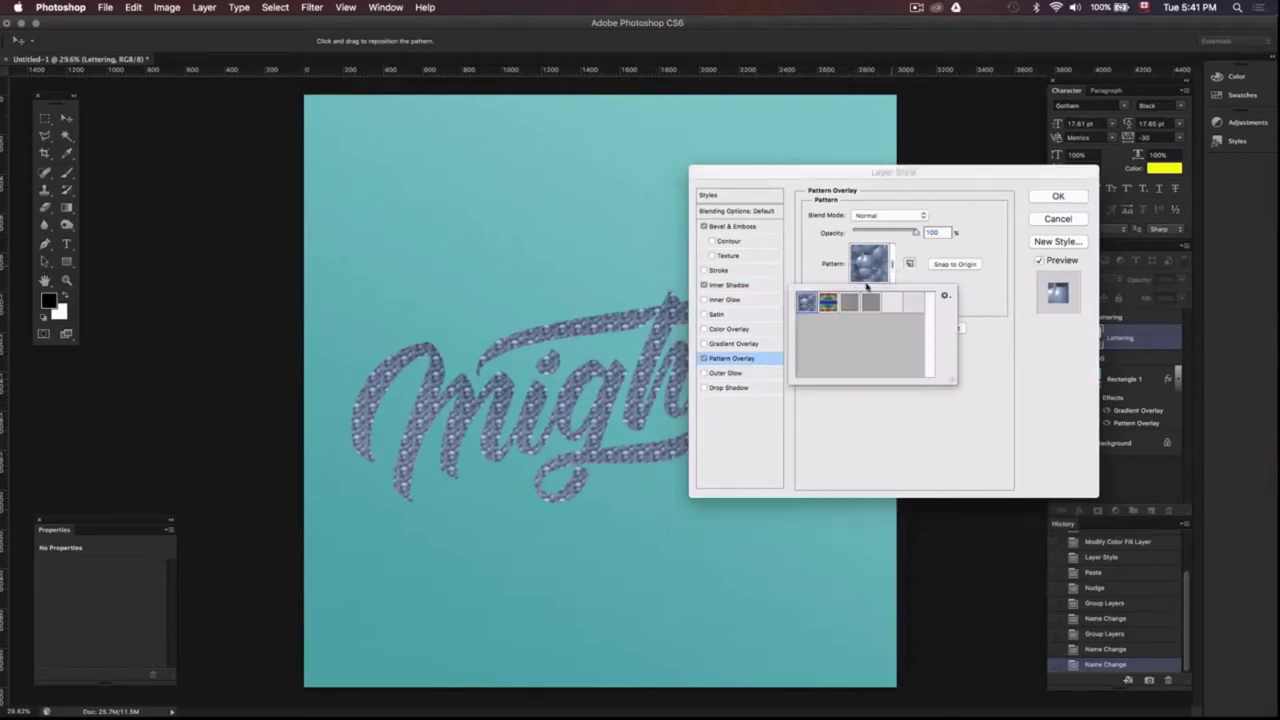
pyautogui.click(913, 303)
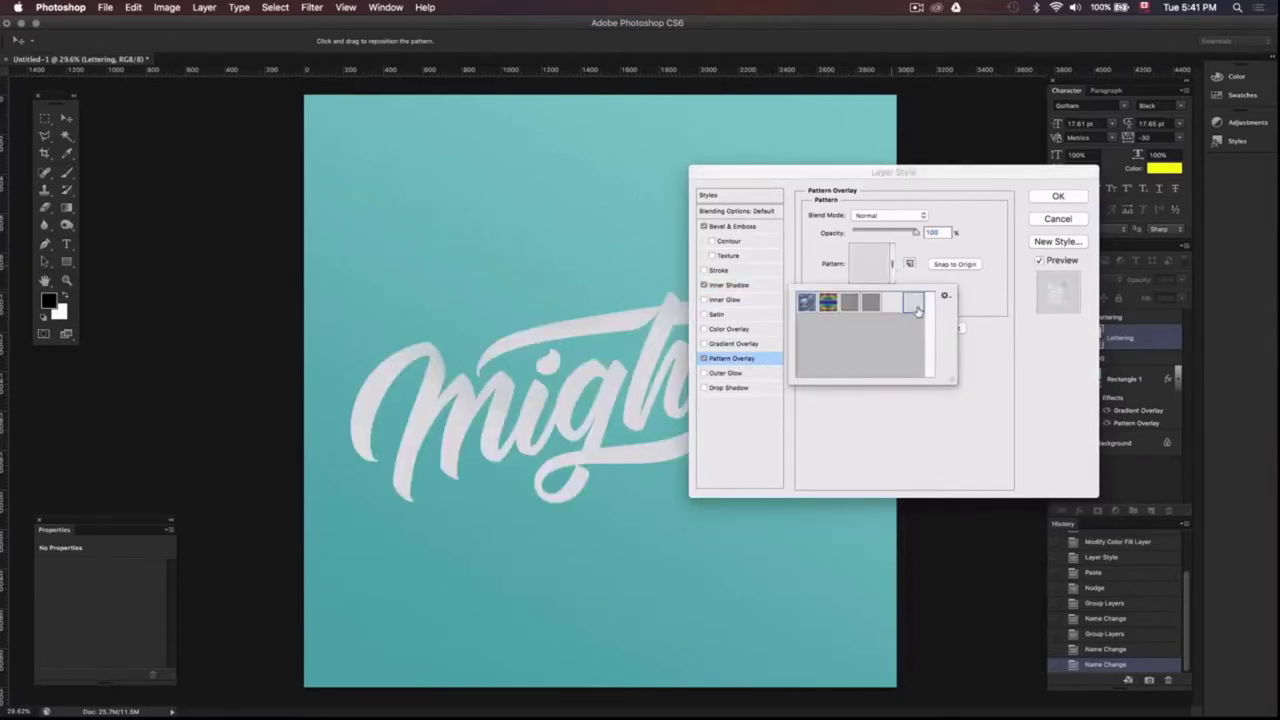
pyautogui.click(894, 215)
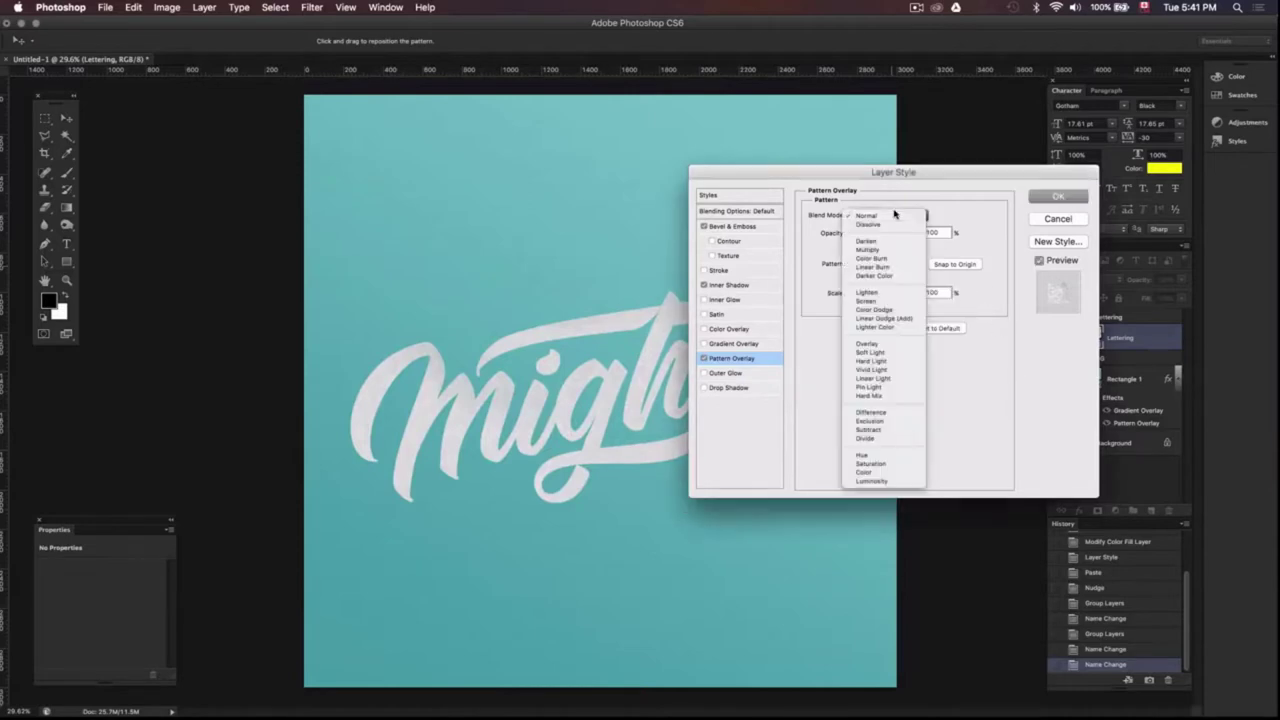
pyautogui.click(872, 267)
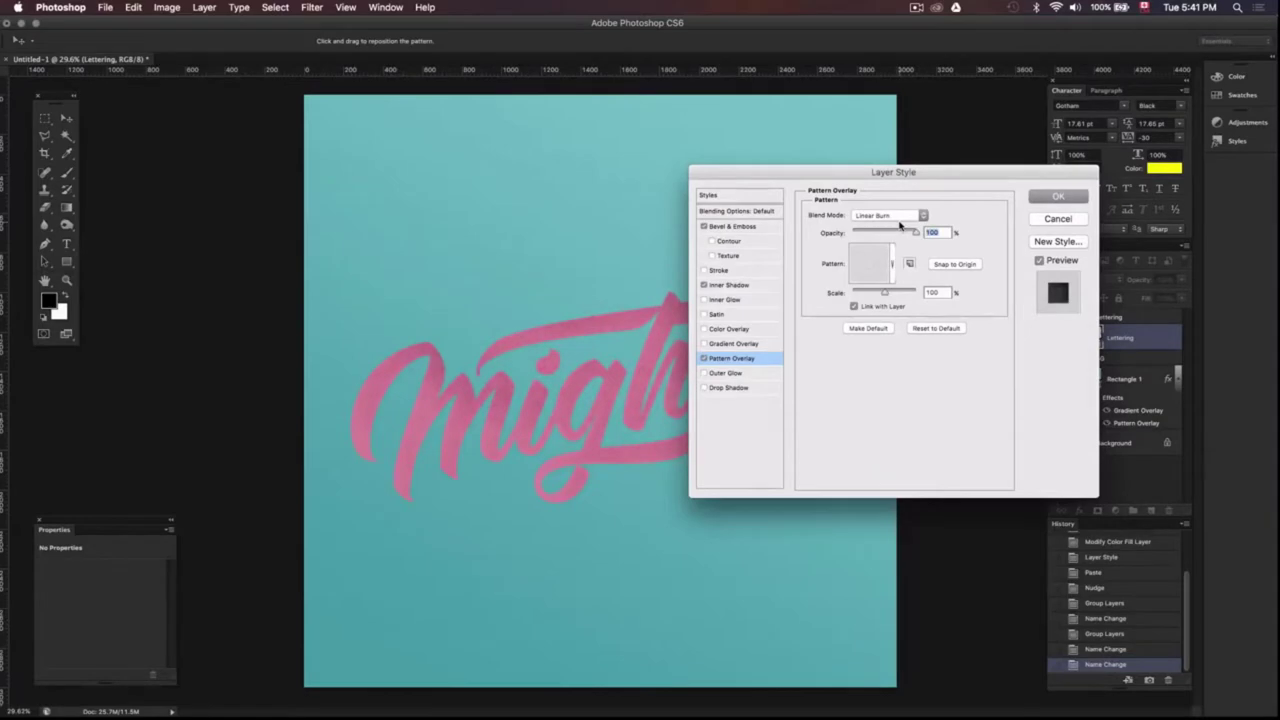
pyautogui.click(932, 232)
pyautogui.write('53')
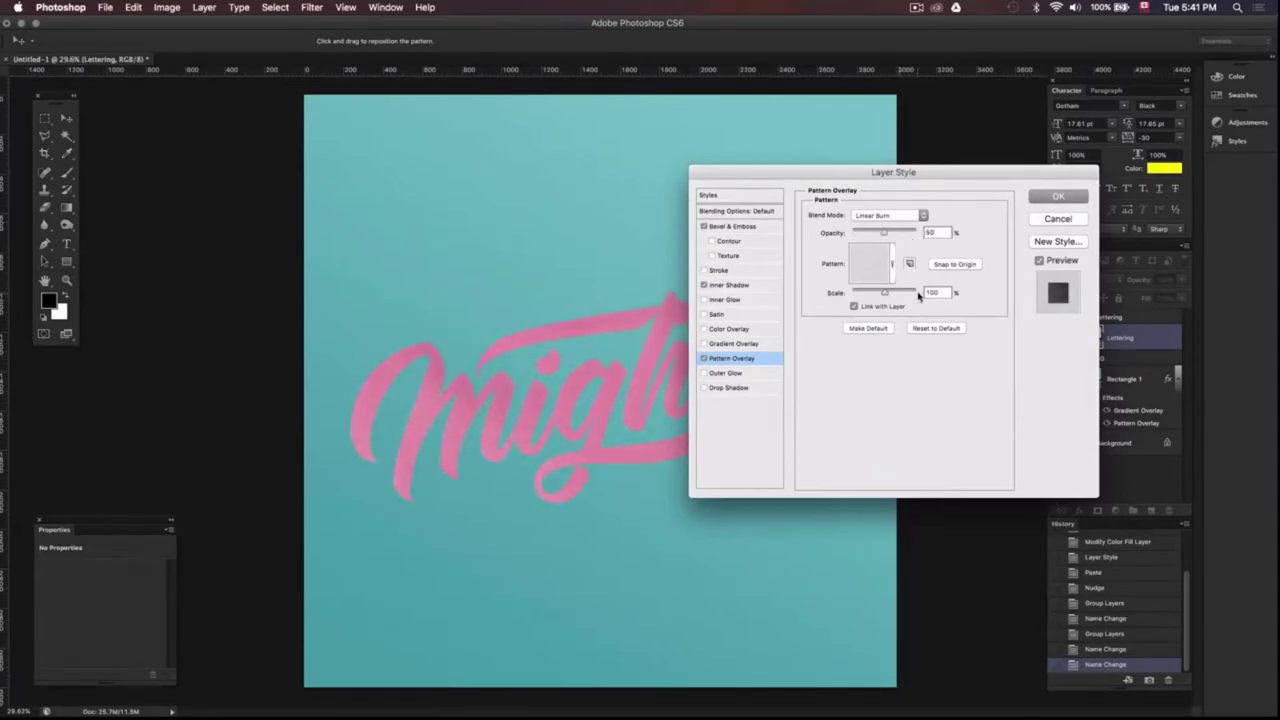
pyautogui.click(730, 387)
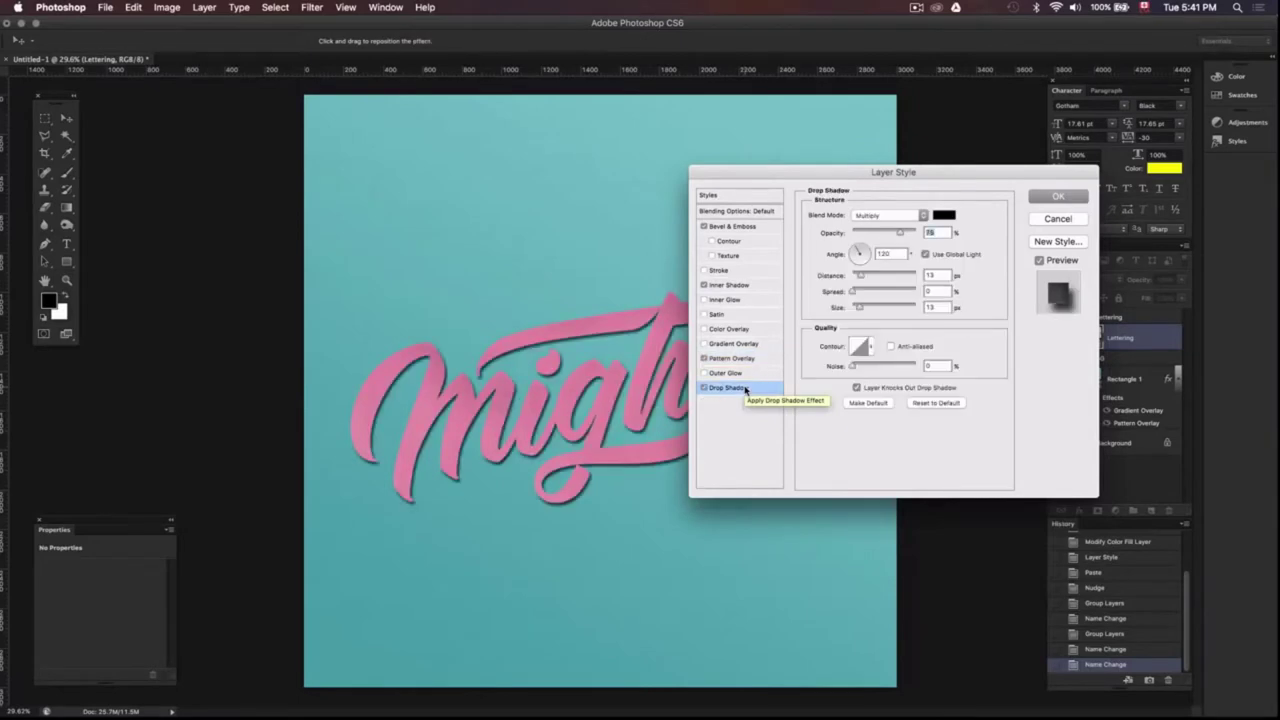
# - Give the lettering a white Screen drop shadow at -145° with 1 px distance and size
pyautogui.click(907, 213)
pyautogui.click(866, 267)
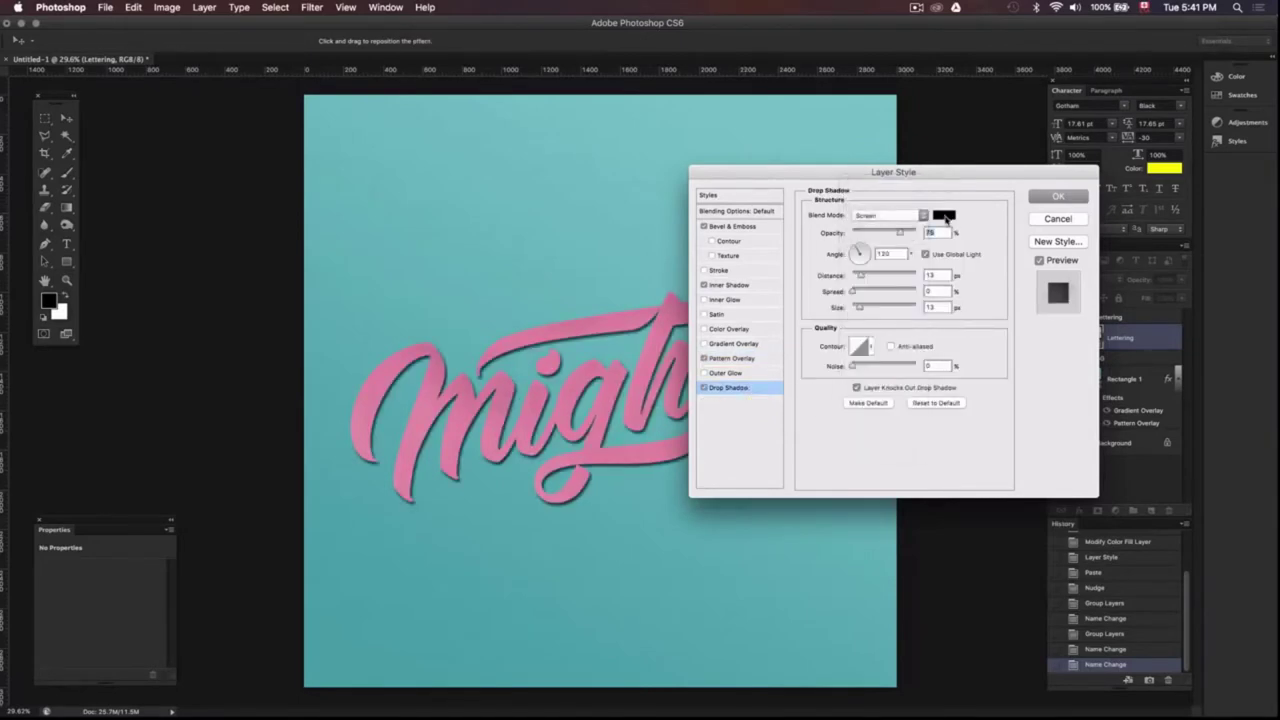
pyautogui.click(943, 214)
pyautogui.click(178, 146)
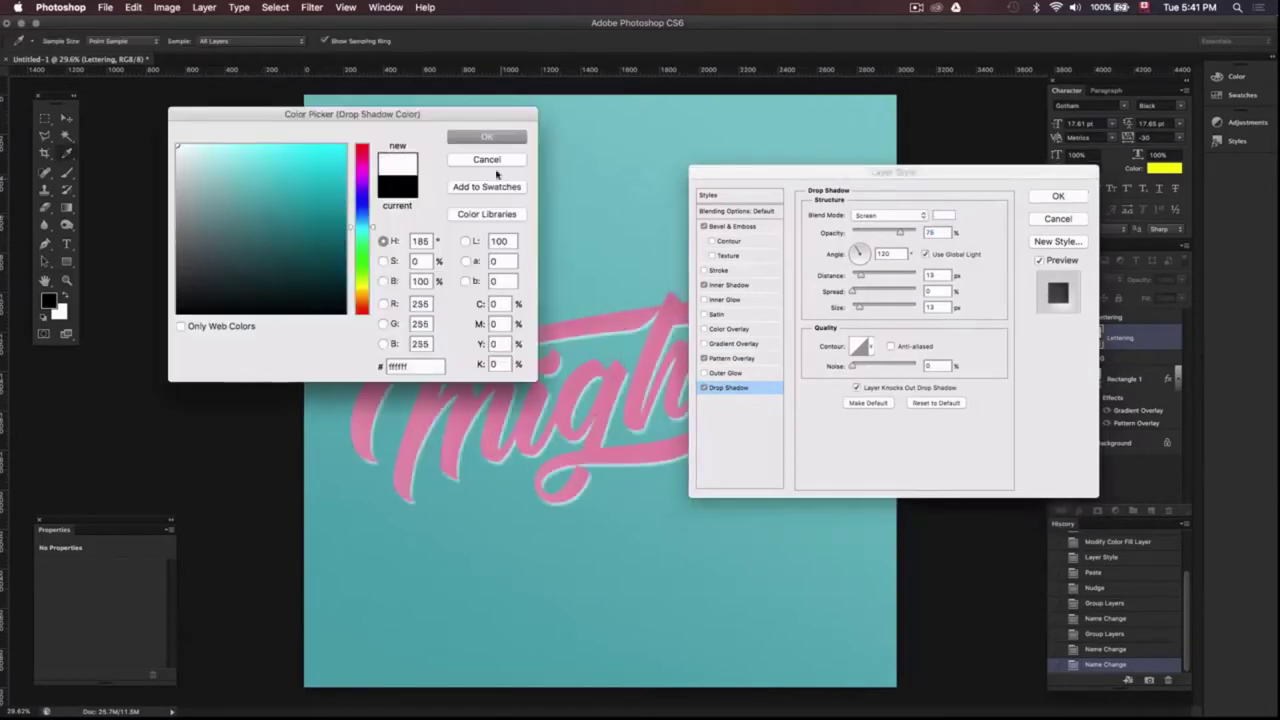
pyautogui.click(470, 138)
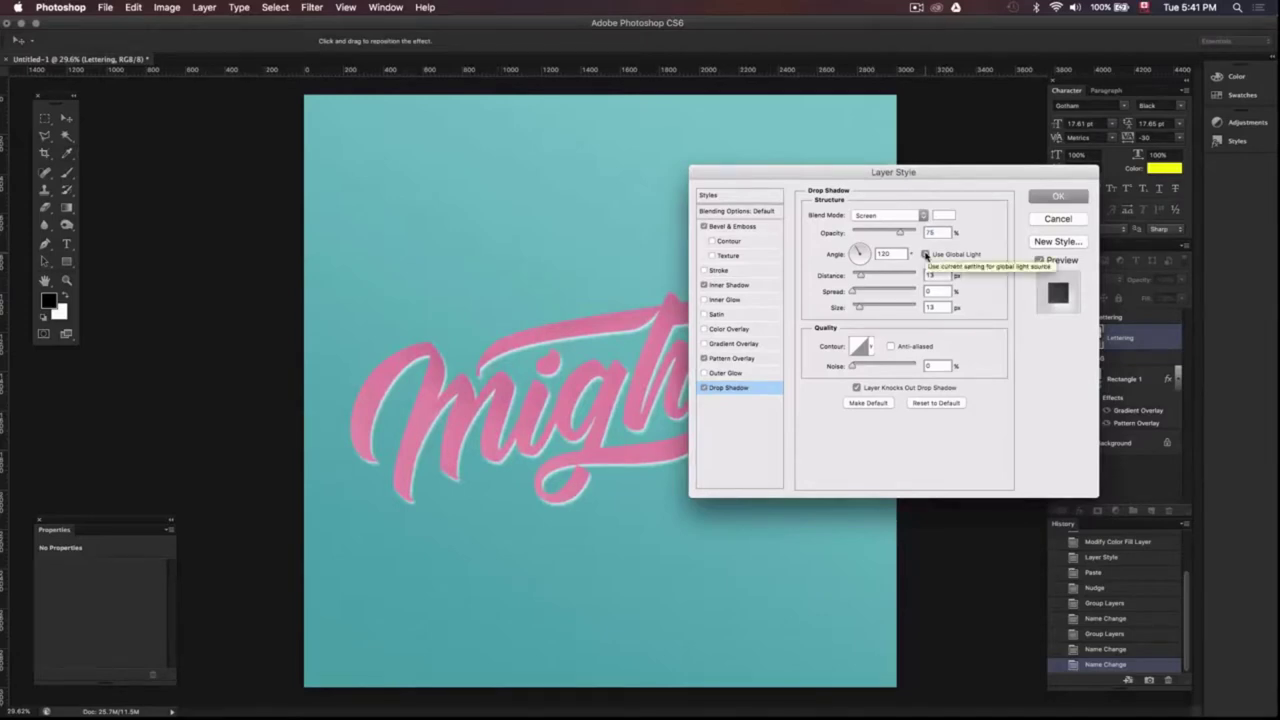
pyautogui.moveTo(861, 252); pyautogui.dragTo(857, 256)
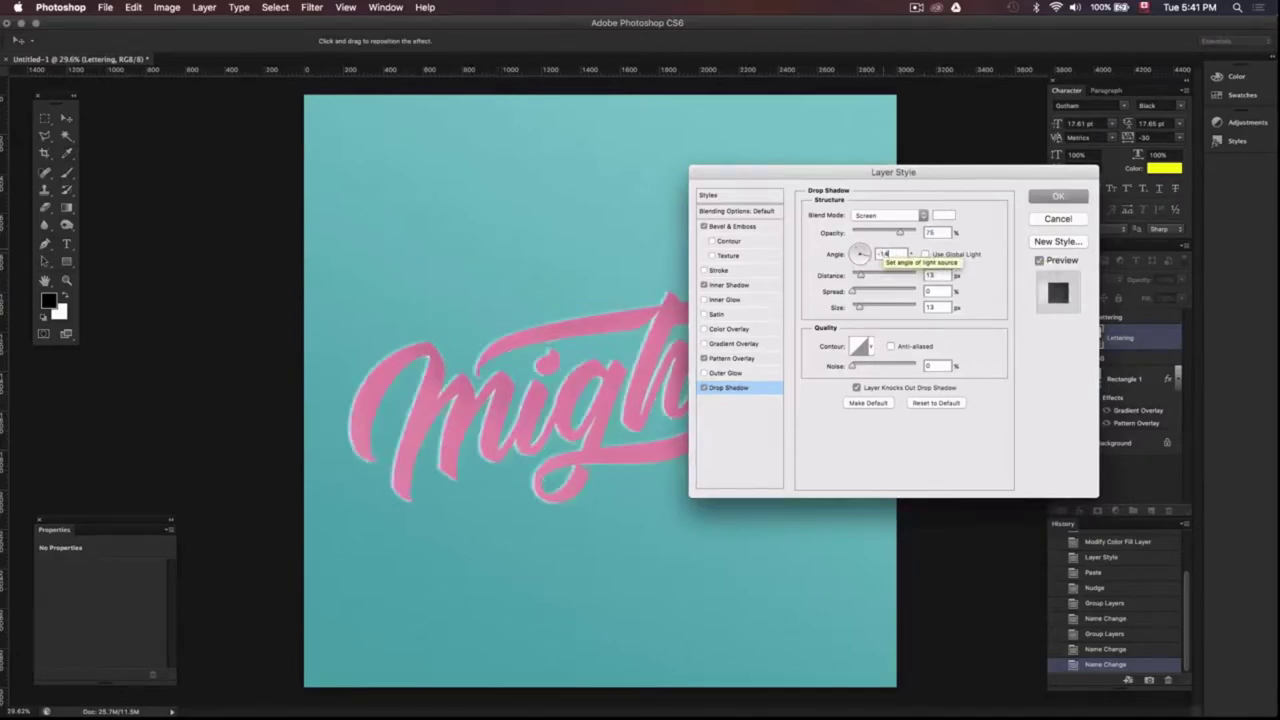
pyautogui.moveTo(940, 272); pyautogui.dragTo(920, 275)
pyautogui.write('1')
pyautogui.moveTo(946, 307); pyautogui.dragTo(918, 305)
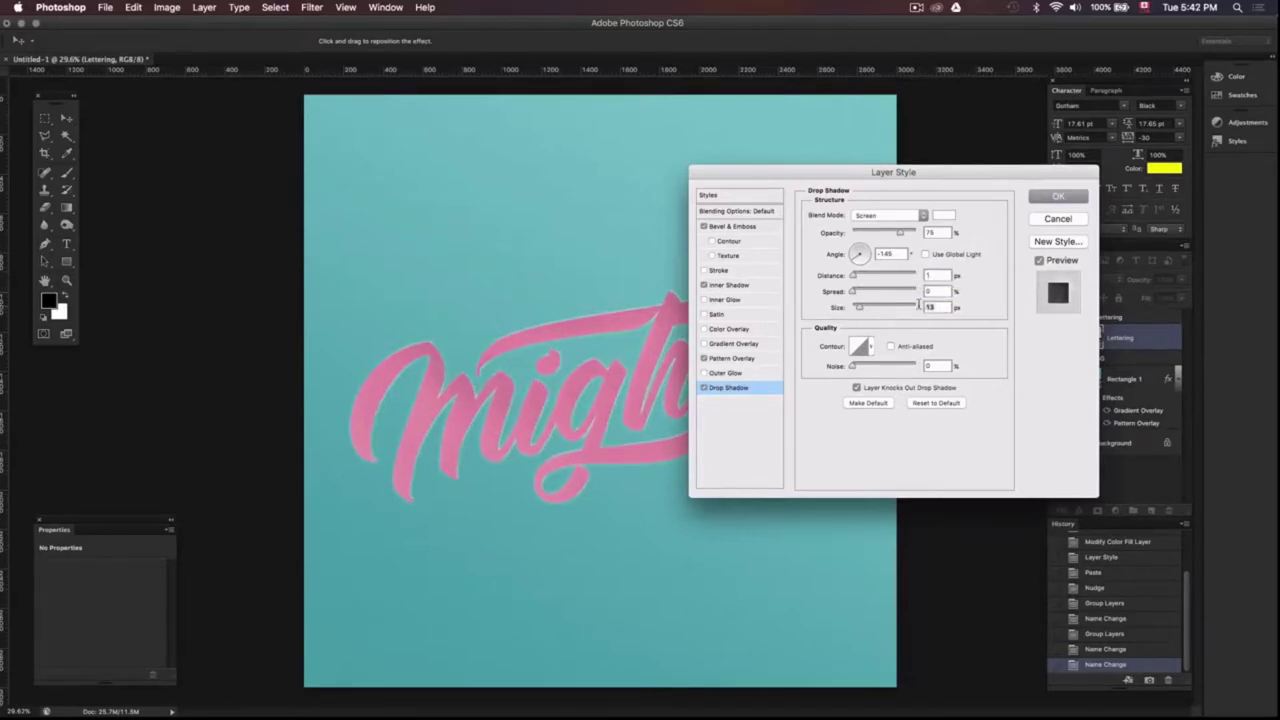
pyautogui.write('1')
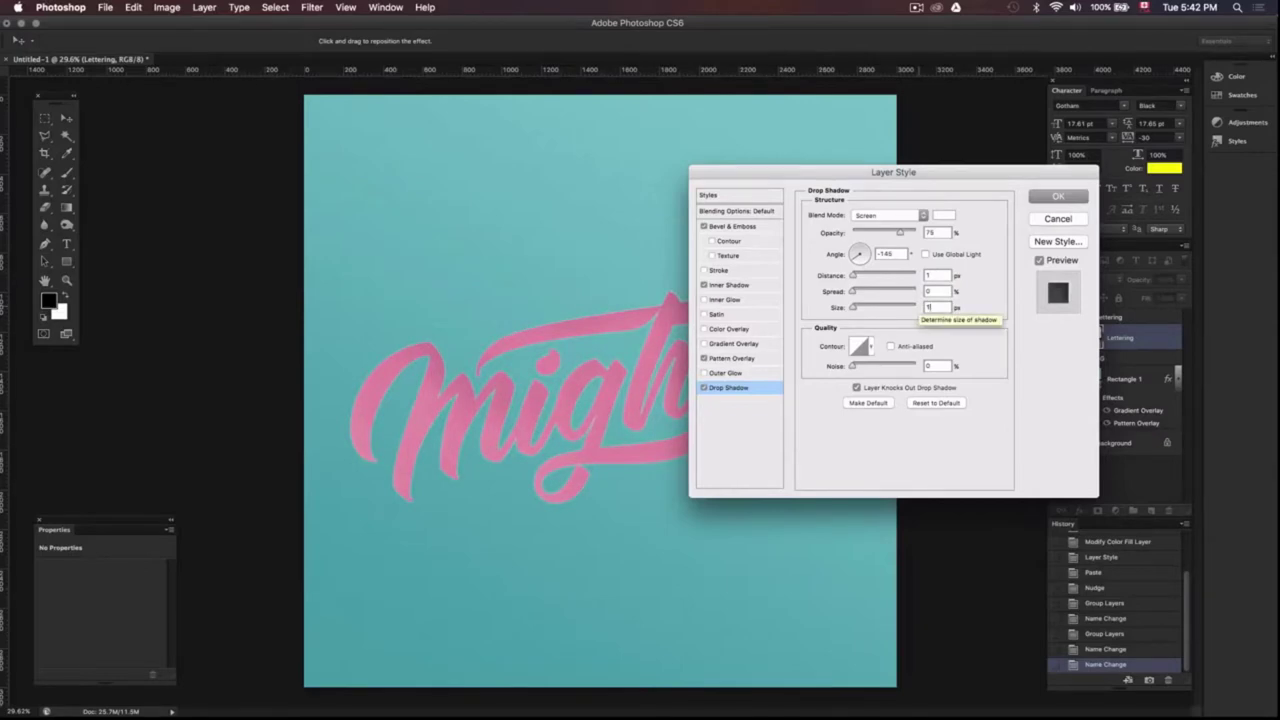
pyautogui.write('45')
# - Apply the lettering style, compare its effects on and off, and duplicate the Lettering layer
pyautogui.click(1053, 195)
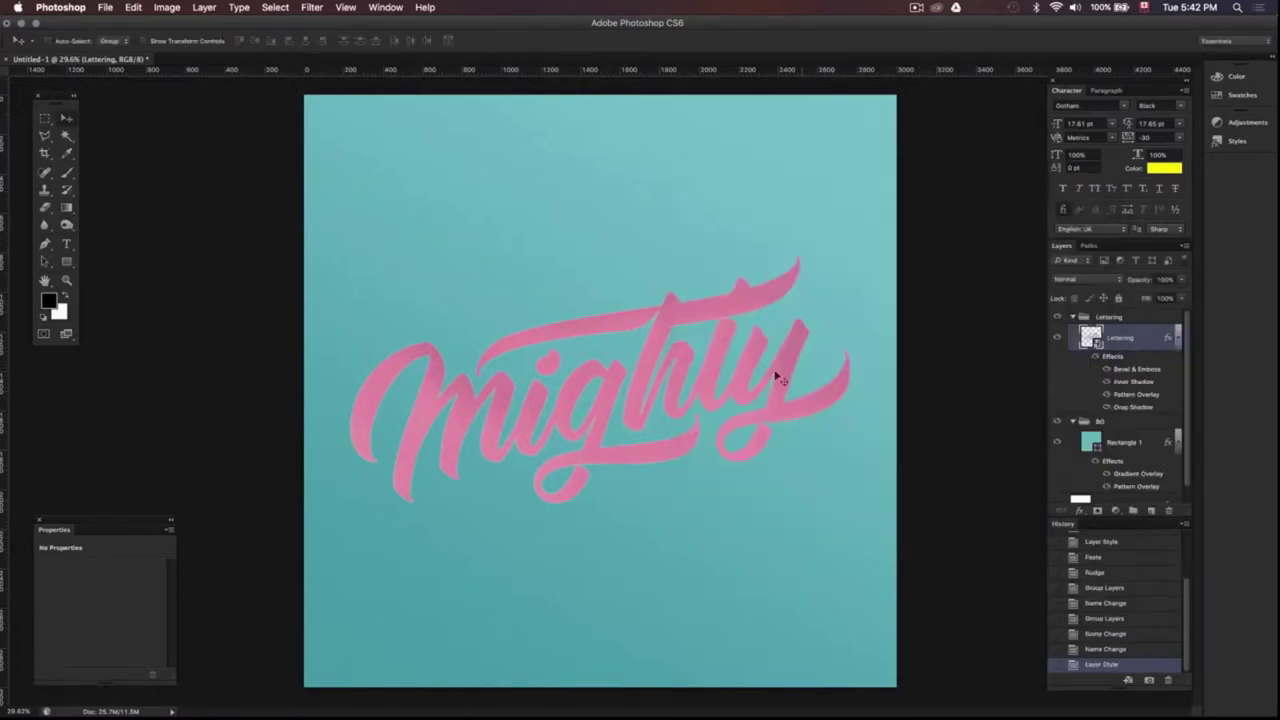
pyautogui.scroll(3, 777, 371)
pyautogui.click(1095, 357)
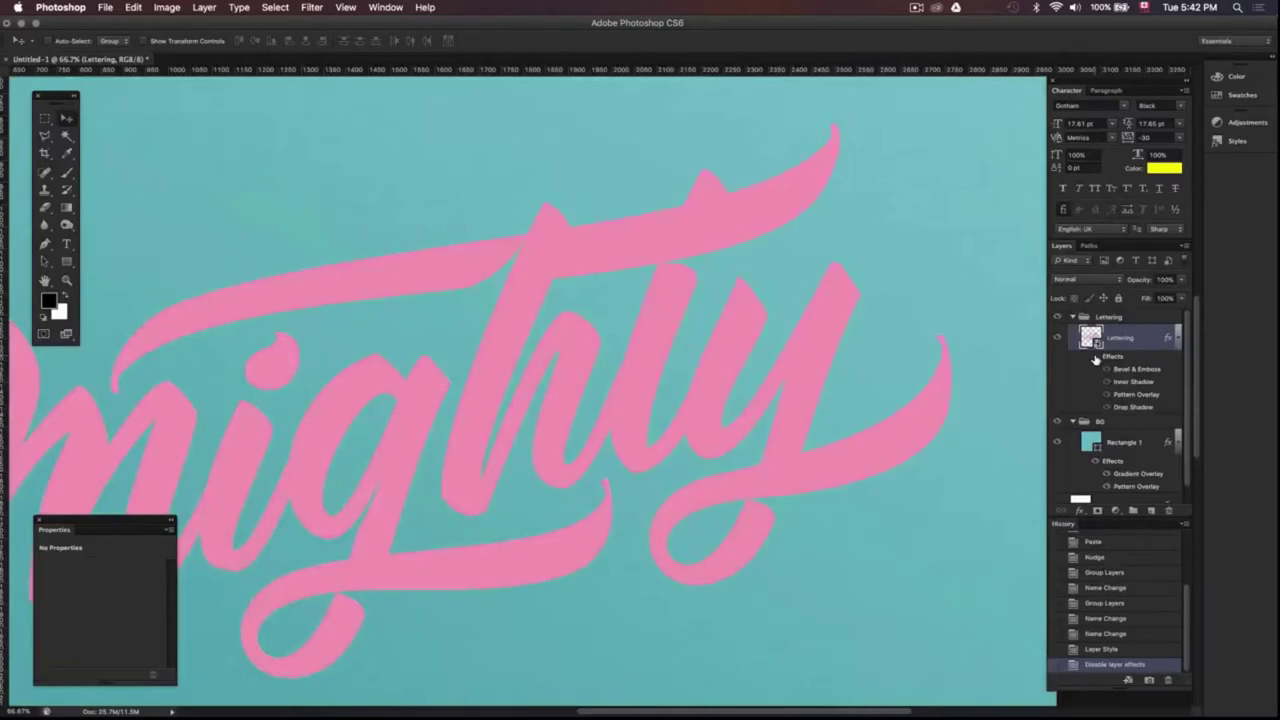
pyautogui.click(1095, 357)
pyautogui.click(1095, 357)
pyautogui.click(1095, 357)
pyautogui.hotkey('ctrl', '0')
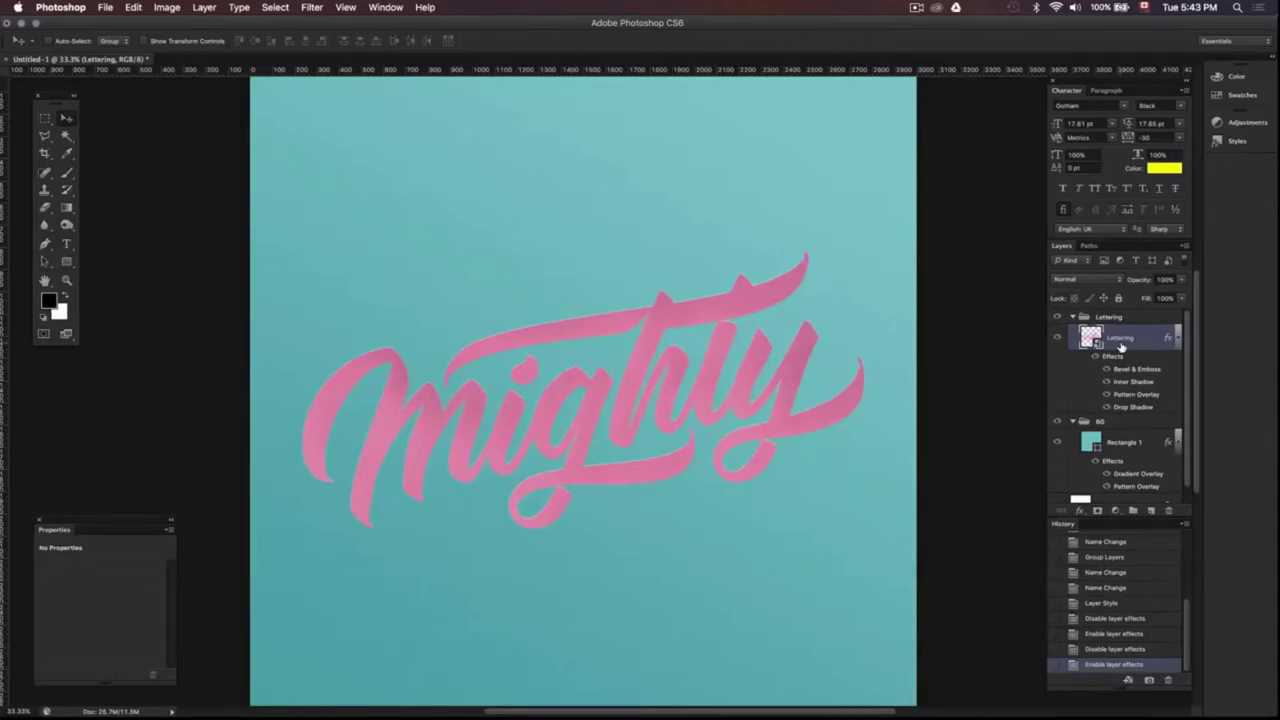
pyautogui.moveTo(1121, 346); pyautogui.dragTo(1122, 337)
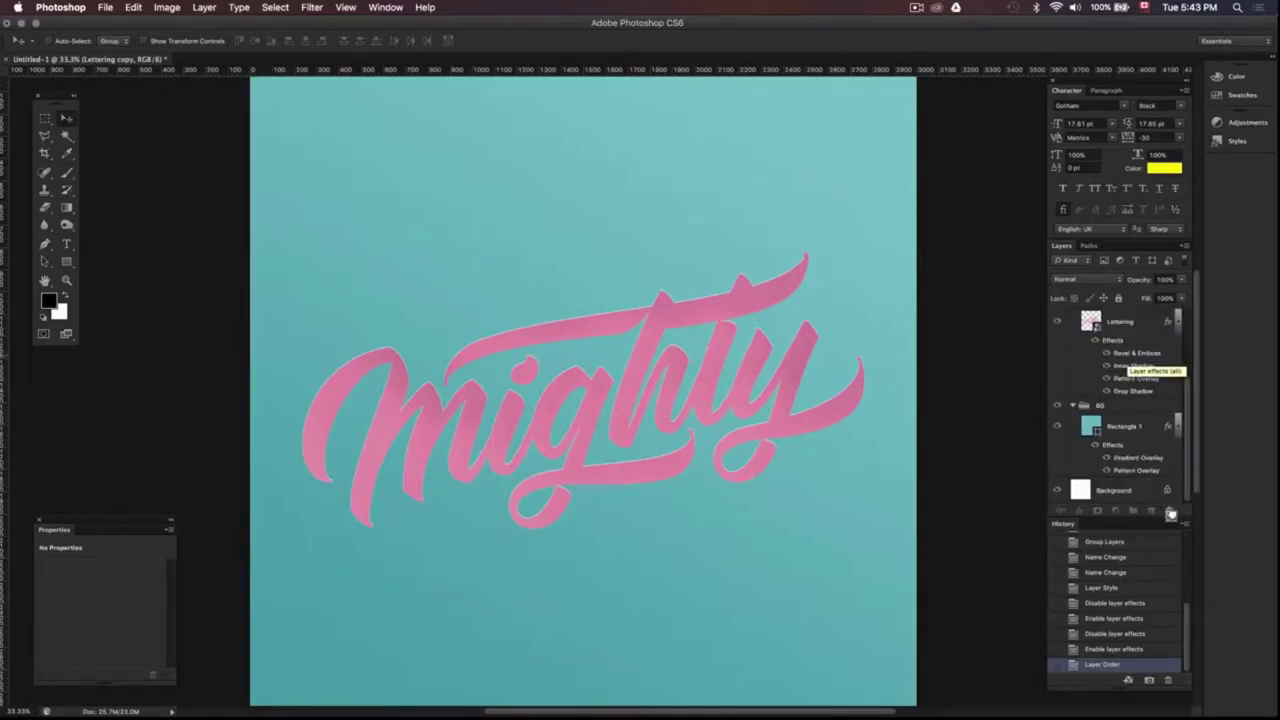
# - Clear Lettering copy's effects and put it in a group named 'text effects'
pyautogui.moveTo(1177, 476); pyautogui.dragTo(1168, 511)
pyautogui.scroll(2, 1158, 462)
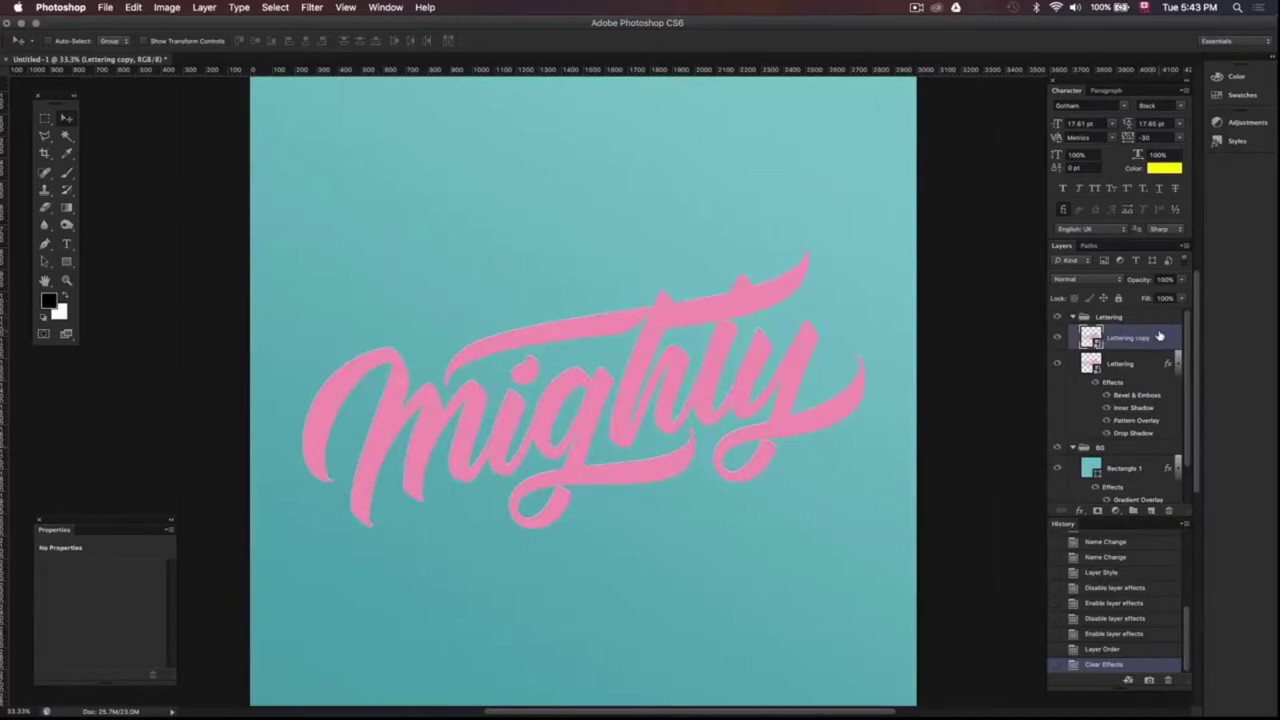
pyautogui.hotkey('ctrl', 'g')
pyautogui.doubleClick(1115, 331)
pyautogui.write('E')
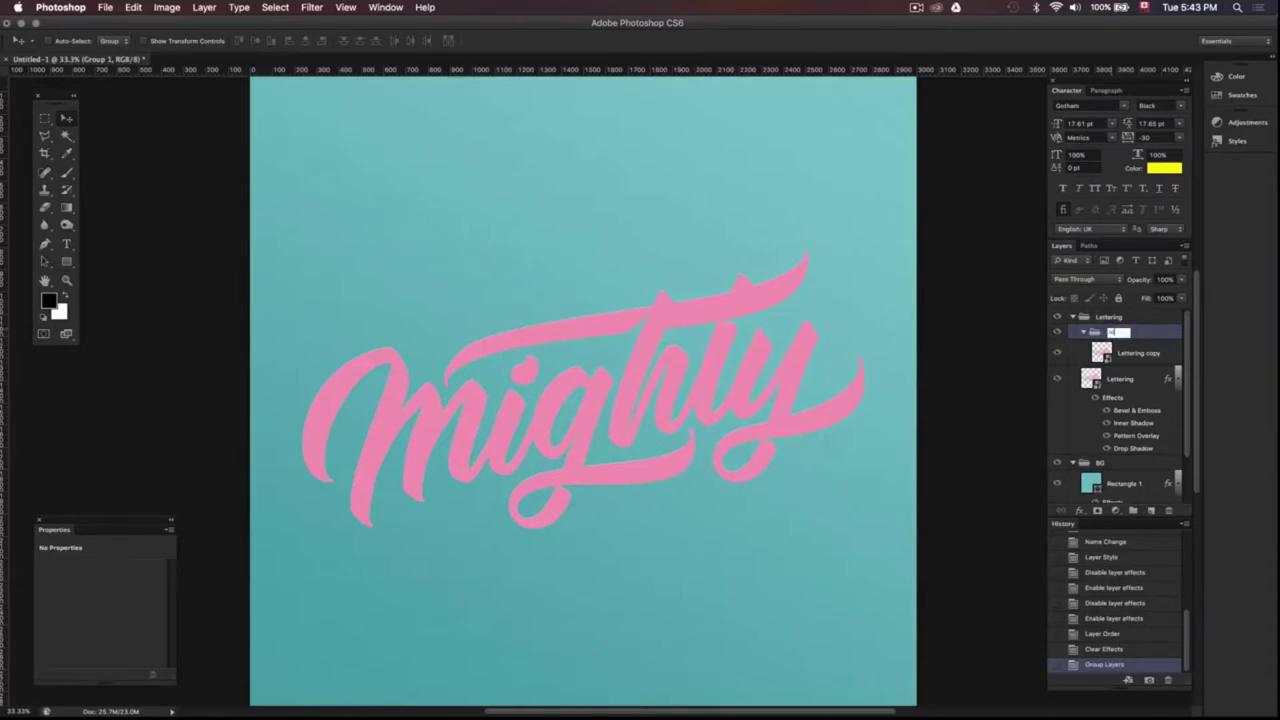
pyautogui.write('ffects h')
pyautogui.press('Return')
# - Set Lettering copy's fill to 0%
pyautogui.hotkey('alt', '[')
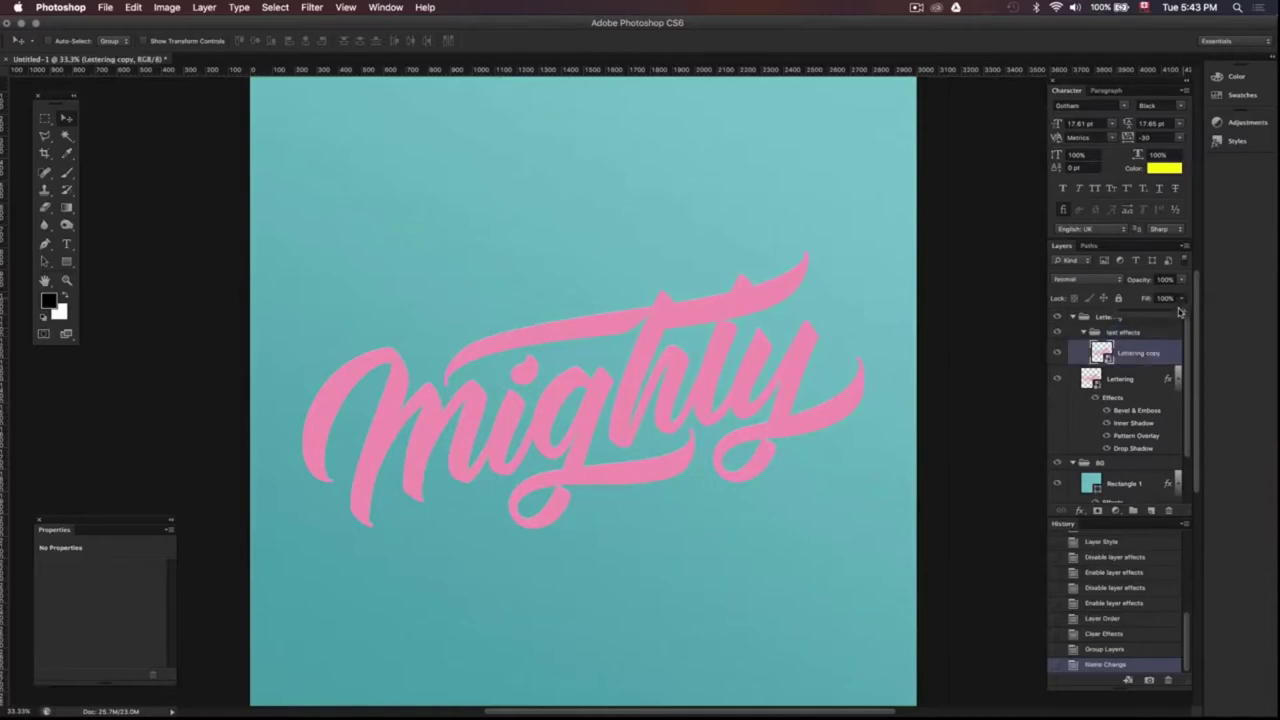
pyautogui.hotkey('shift', '0')
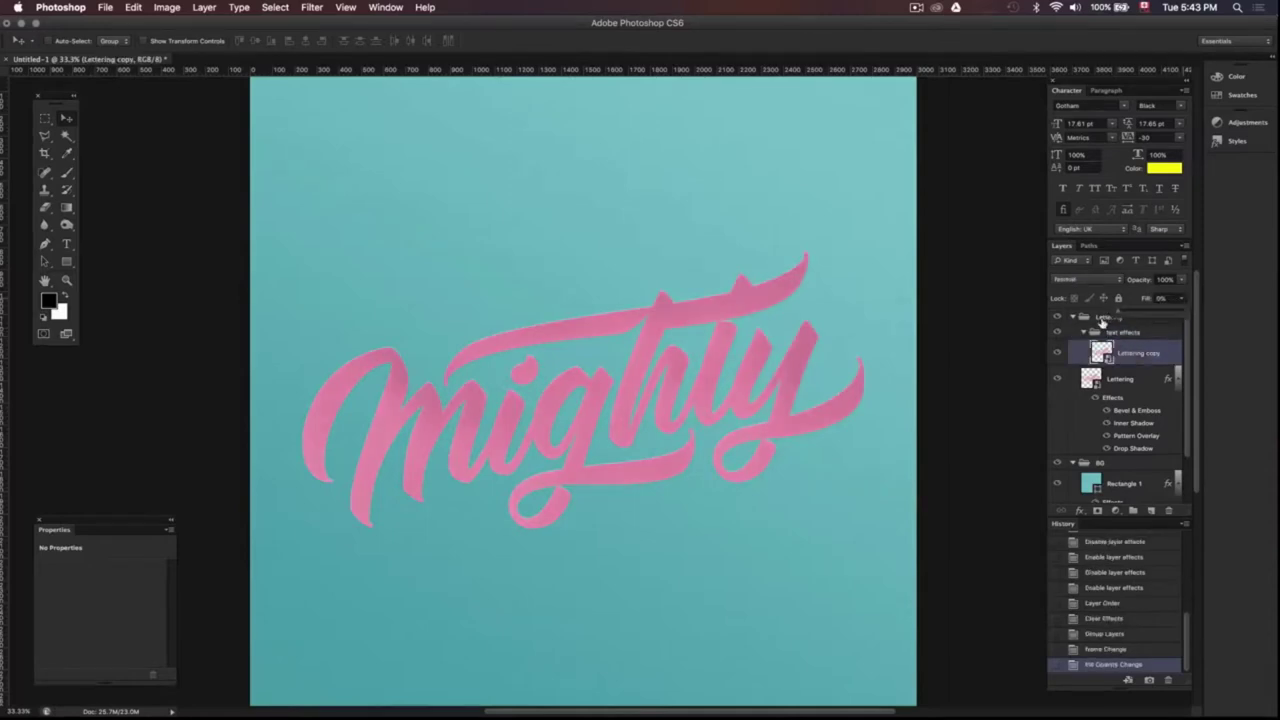
pyautogui.click(1081, 511)
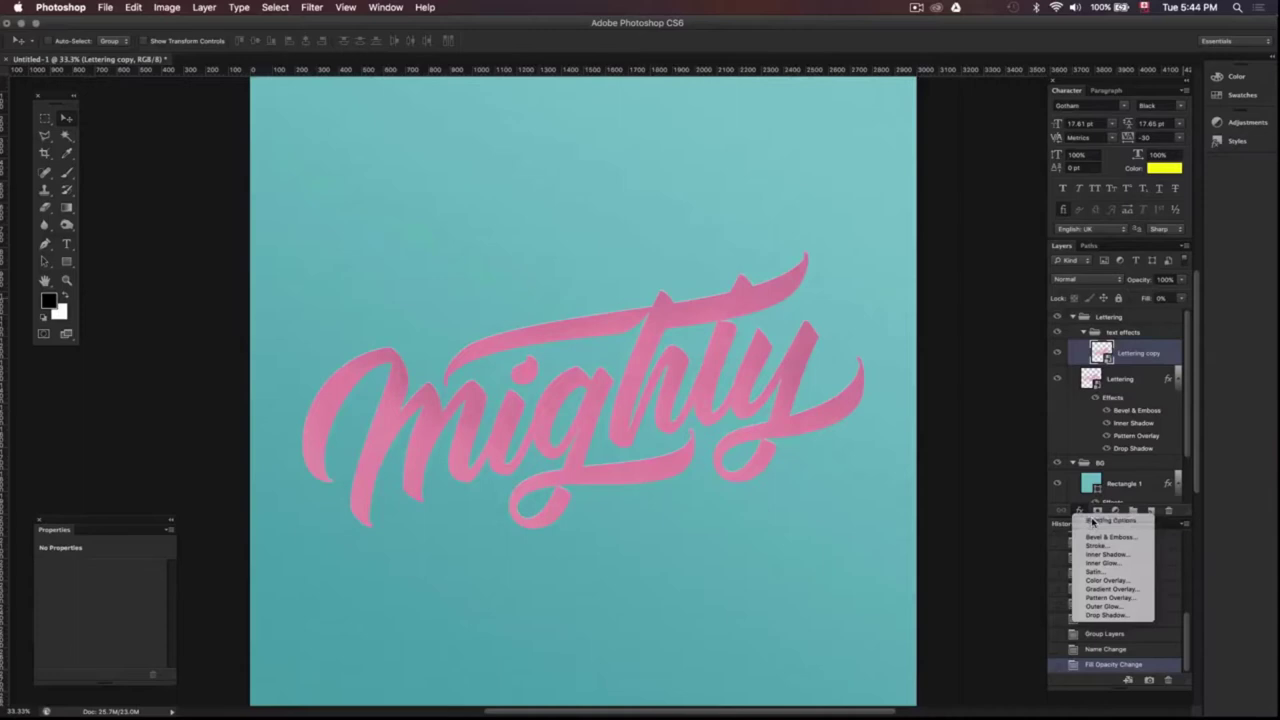
# - Add an Outer Bevel to Lettering copy with size 50 and soften 16
pyautogui.click(1092, 521)
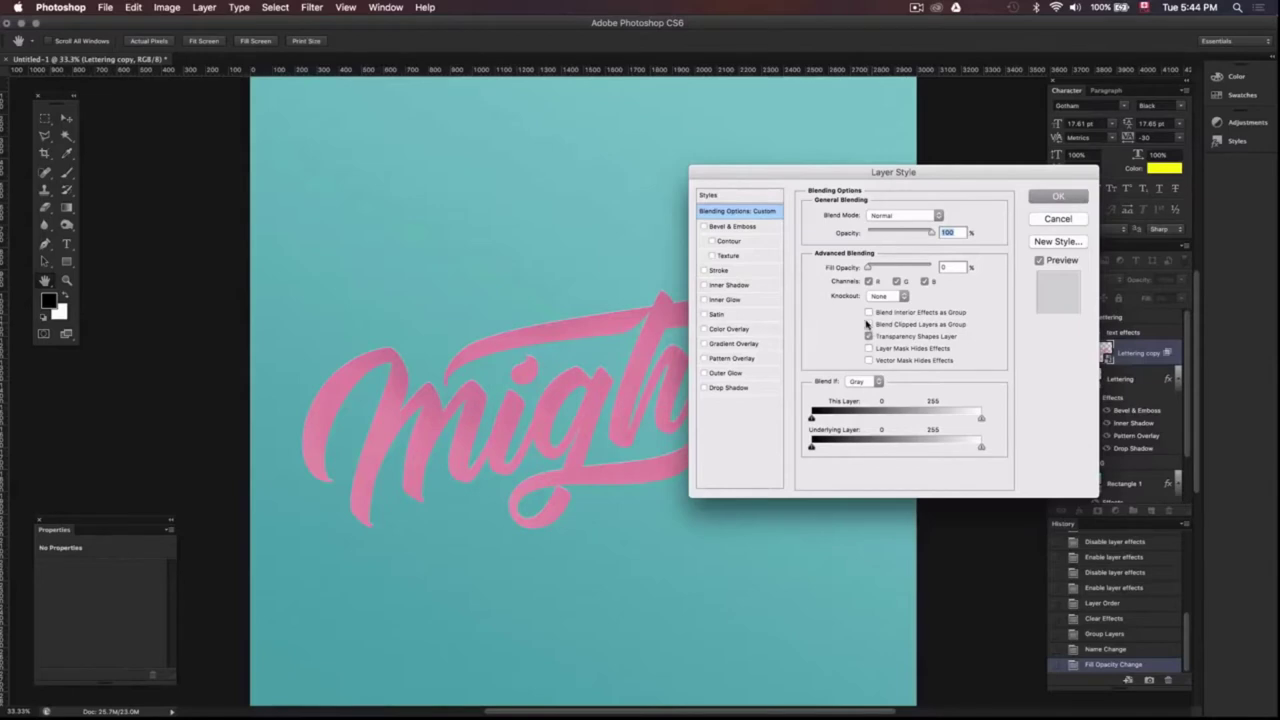
pyautogui.click(755, 228)
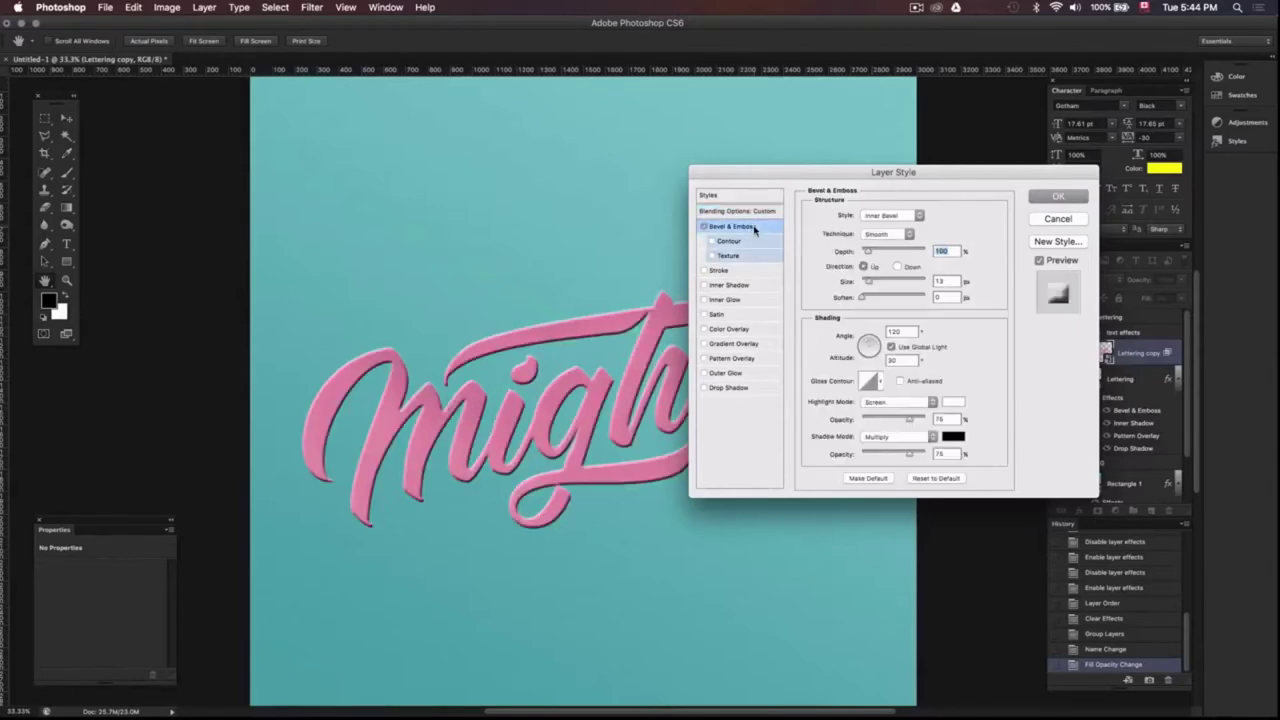
pyautogui.click(918, 216)
pyautogui.click(900, 205)
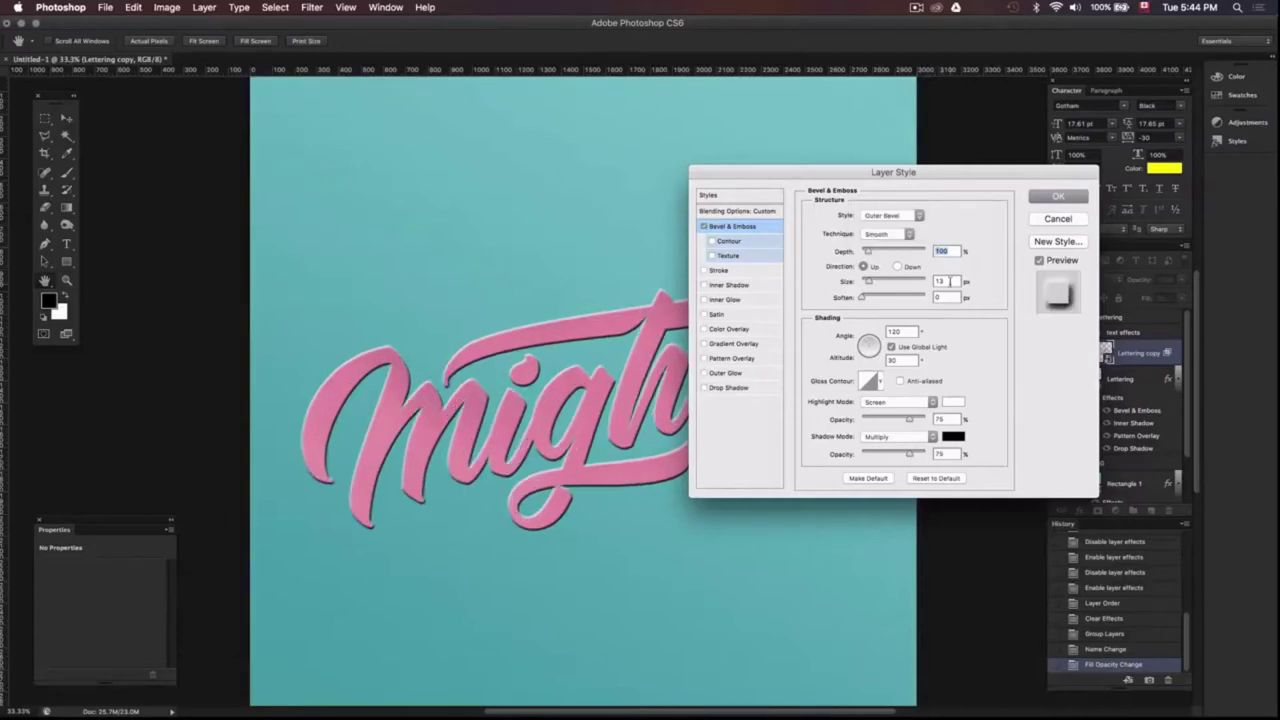
pyautogui.doubleClick(942, 281)
pyautogui.write('50')
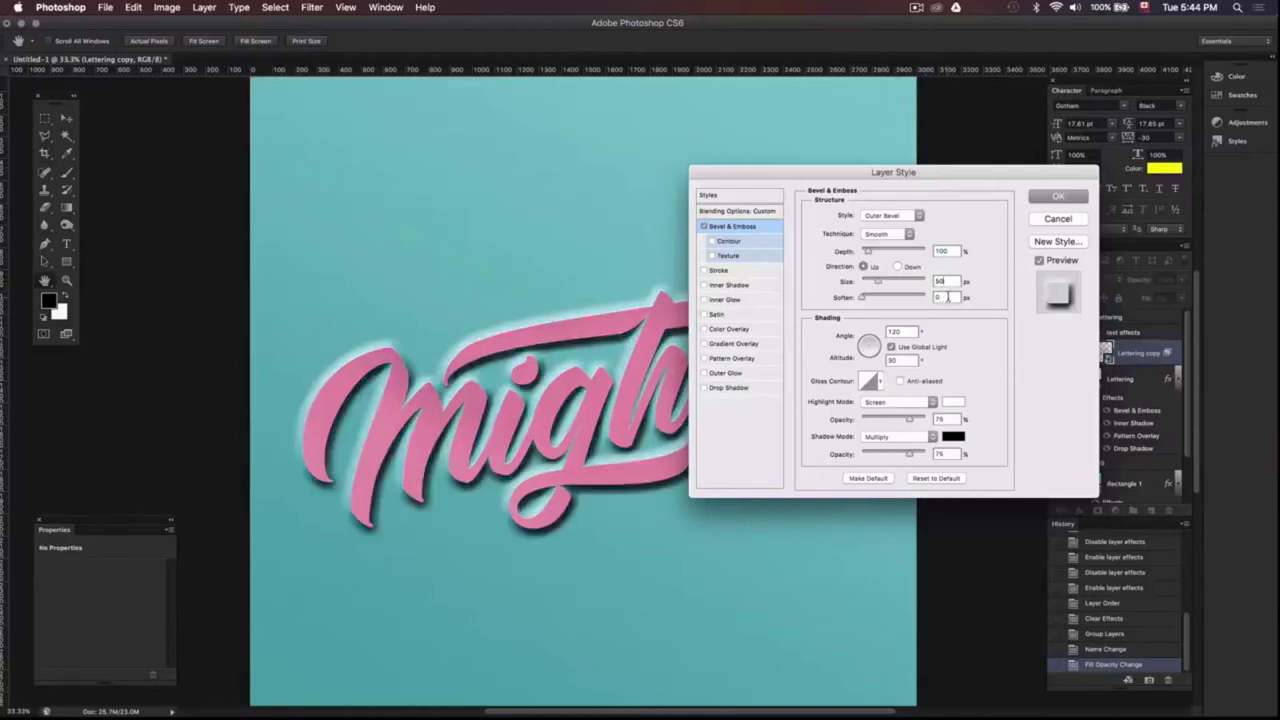
pyautogui.doubleClick(937, 297)
pyautogui.write('16')
# - Light the bevel at its own 55° angle and 0 altitude, with a 45% Overlay highlight and no shadow
pyautogui.click(891, 346)
pyautogui.write('55')
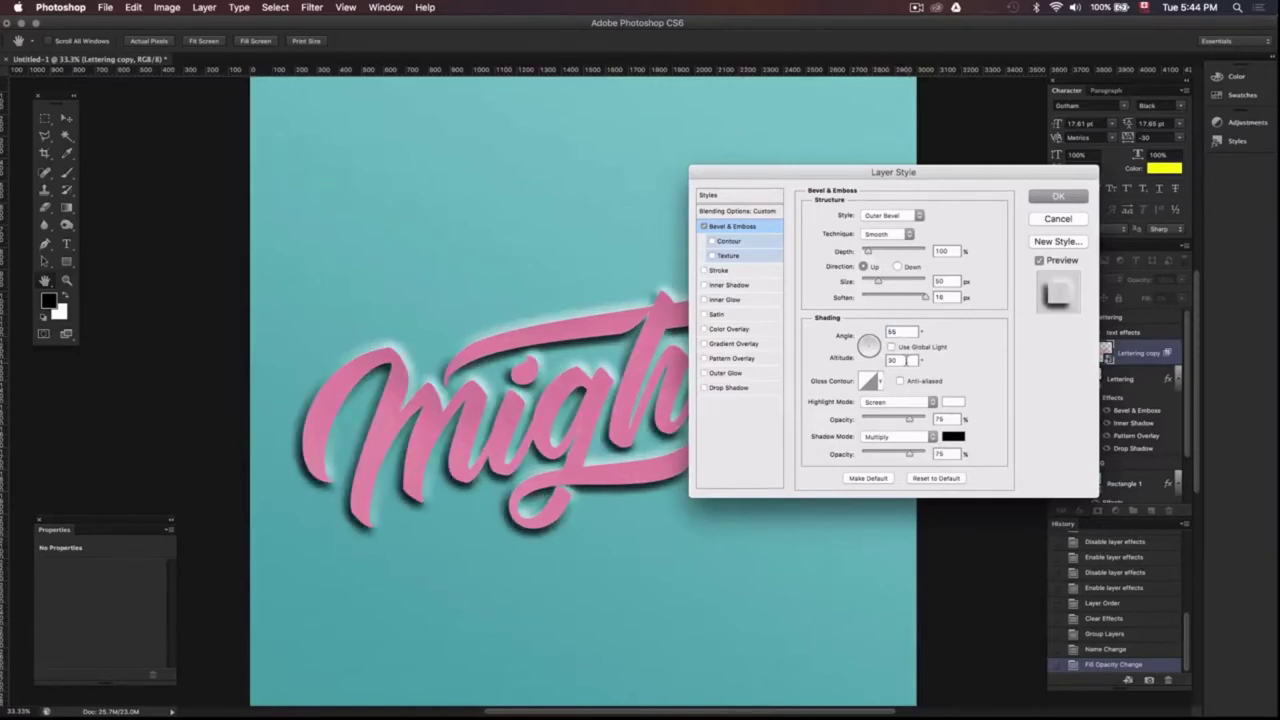
pyautogui.moveTo(908, 360); pyautogui.dragTo(884, 360)
pyautogui.write('0')
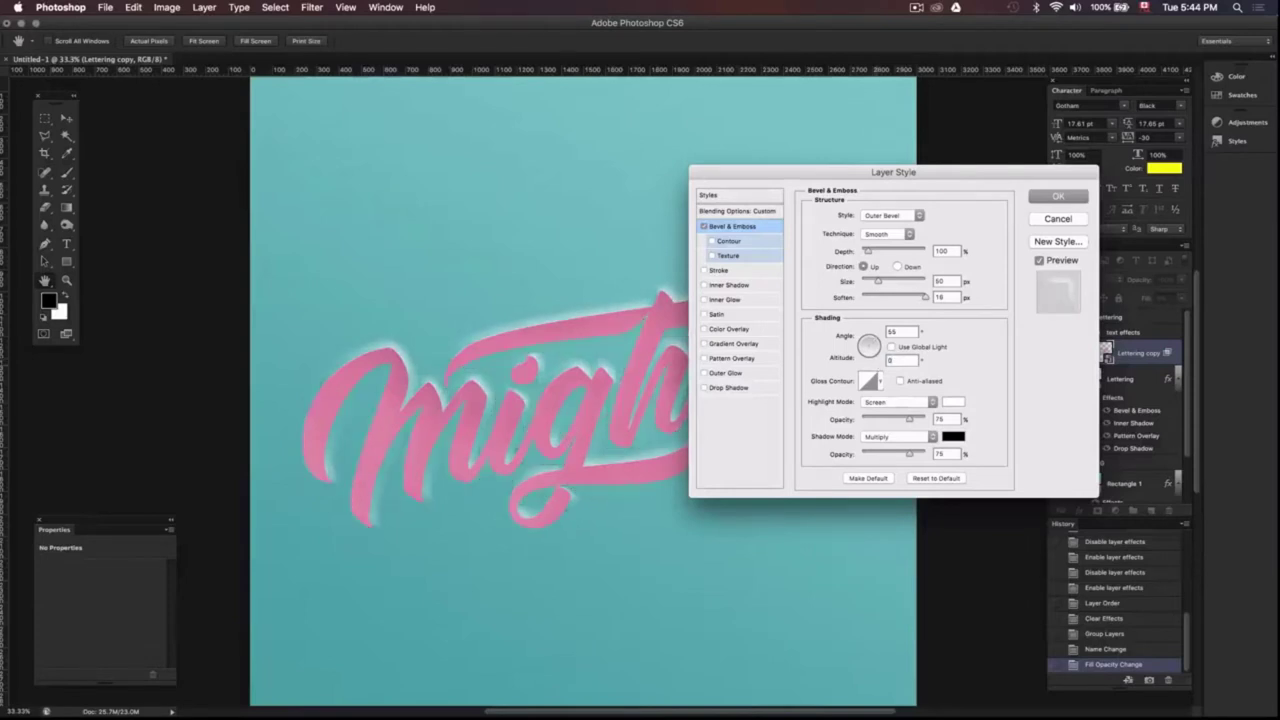
pyautogui.click(930, 403)
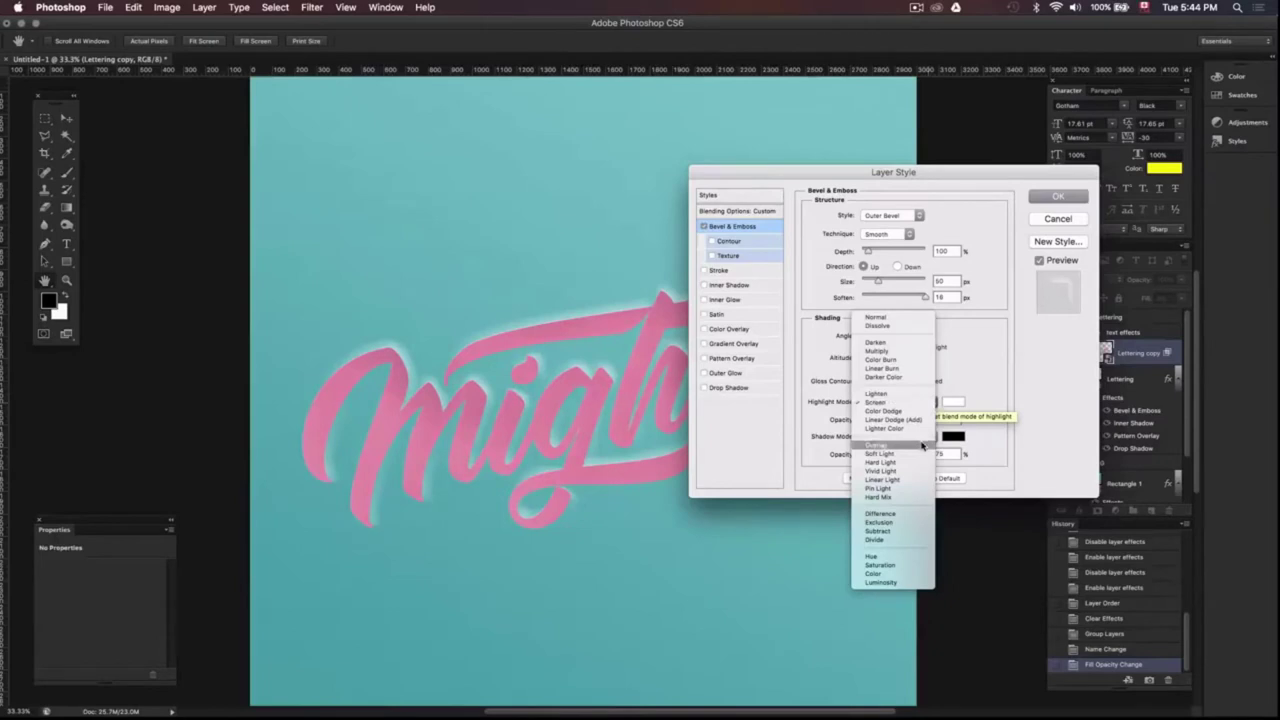
pyautogui.click(924, 445)
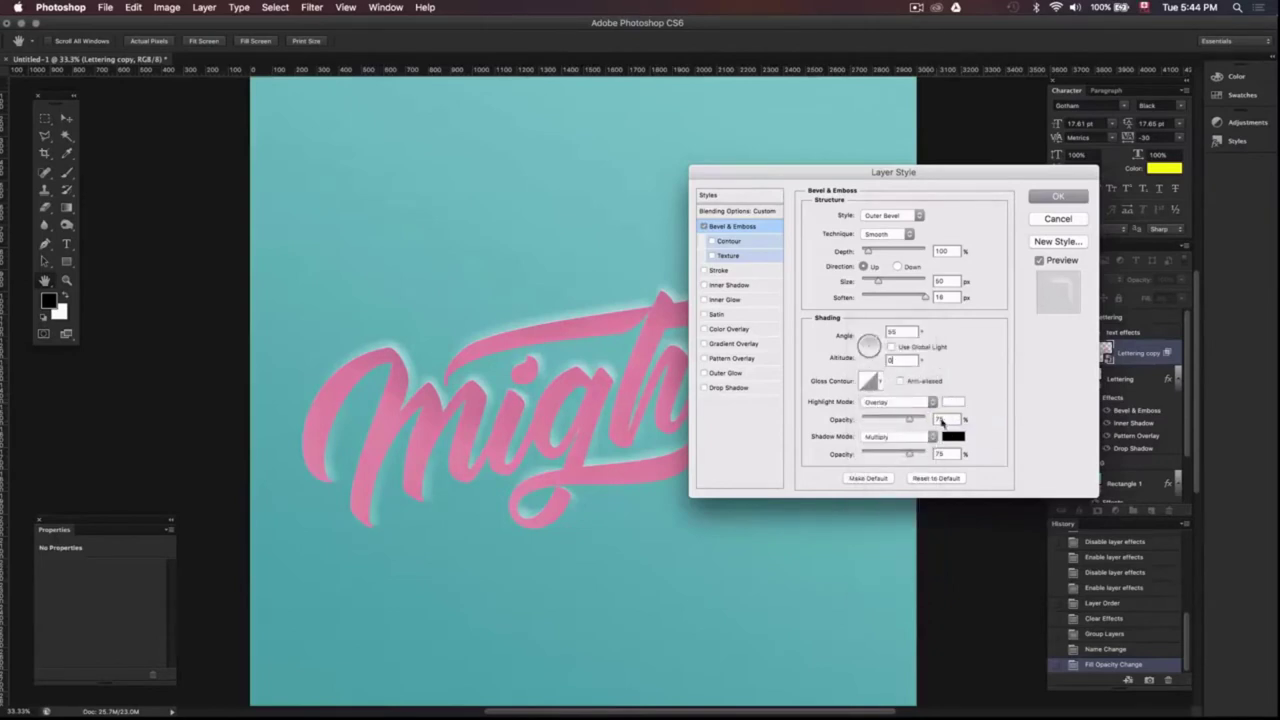
pyautogui.moveTo(920, 422); pyautogui.dragTo(890, 420)
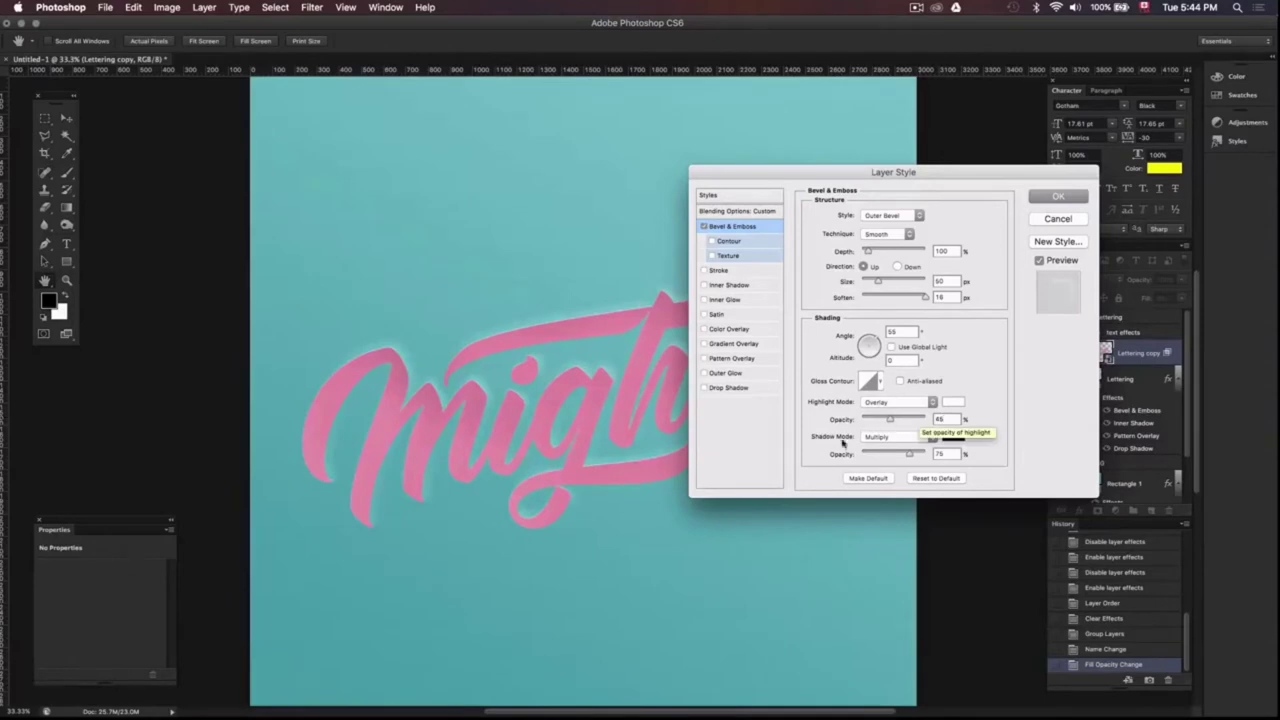
pyautogui.moveTo(917, 456); pyautogui.dragTo(851, 462)
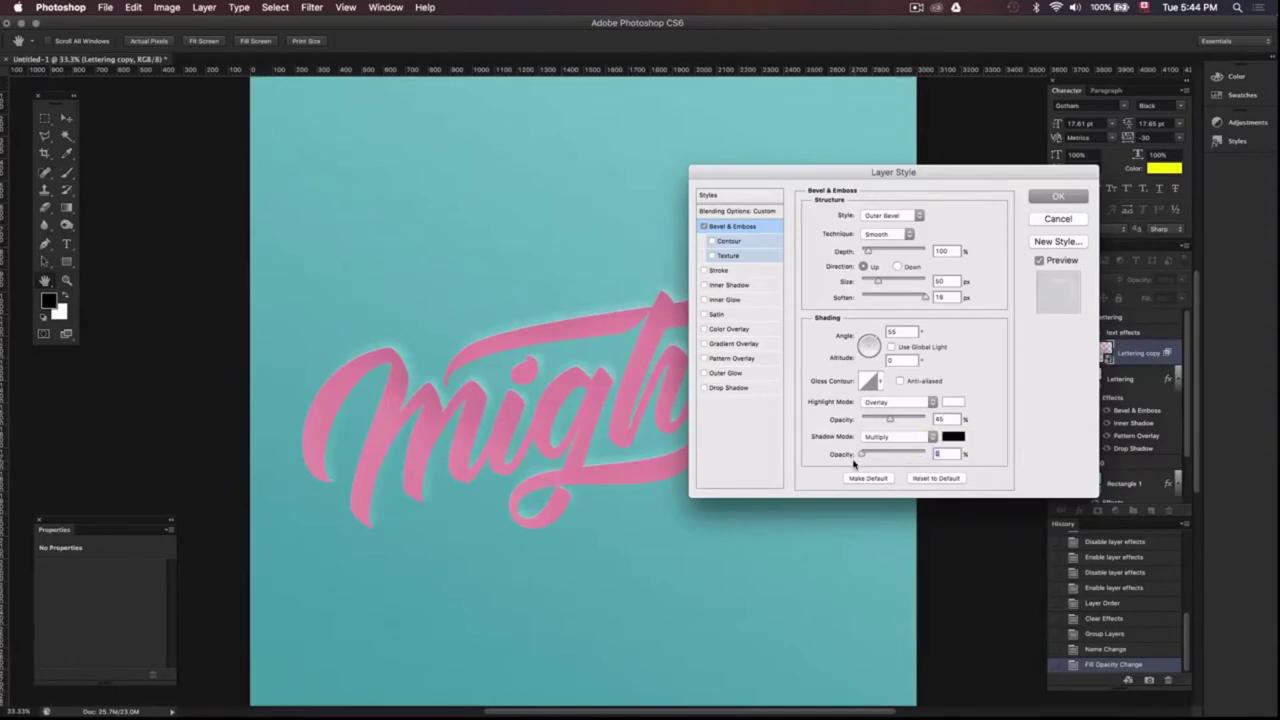
# - Turn on a white Overlay inner shadow for Lettering copy
pyautogui.click(755, 286)
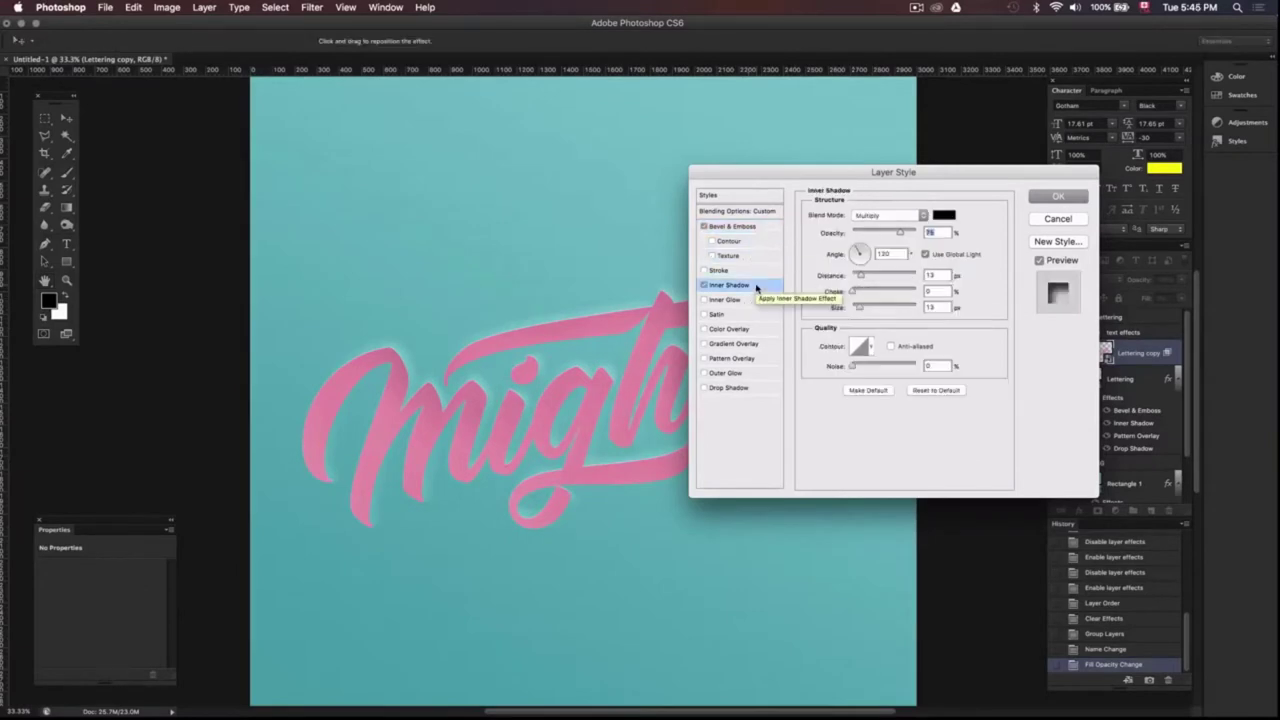
pyautogui.click(922, 215)
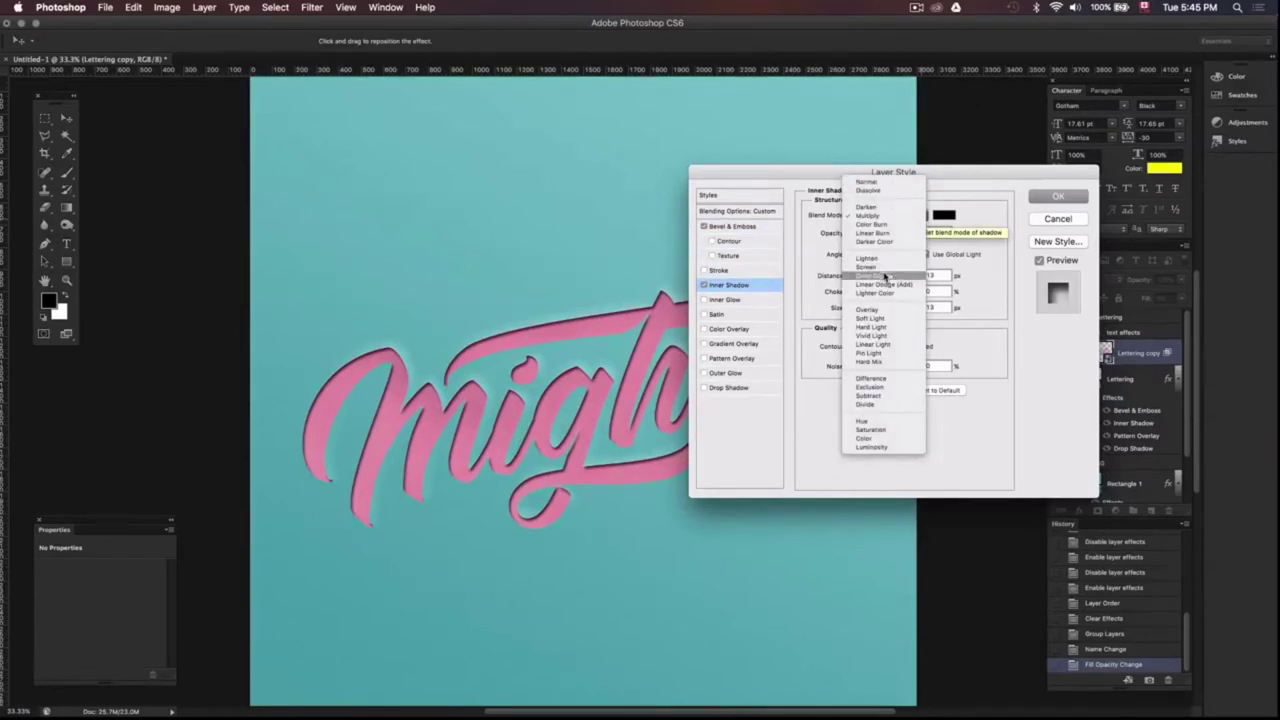
pyautogui.click(880, 312)
pyautogui.click(944, 216)
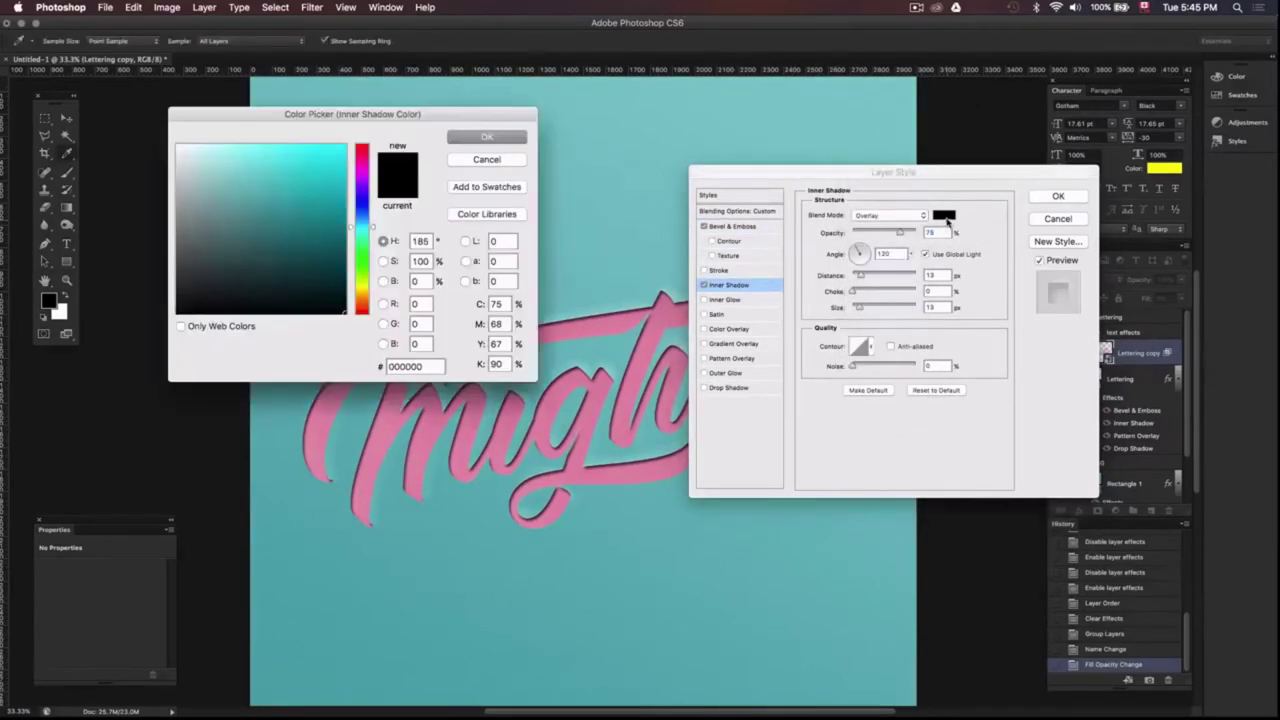
pyautogui.moveTo(260, 199); pyautogui.dragTo(152, 120)
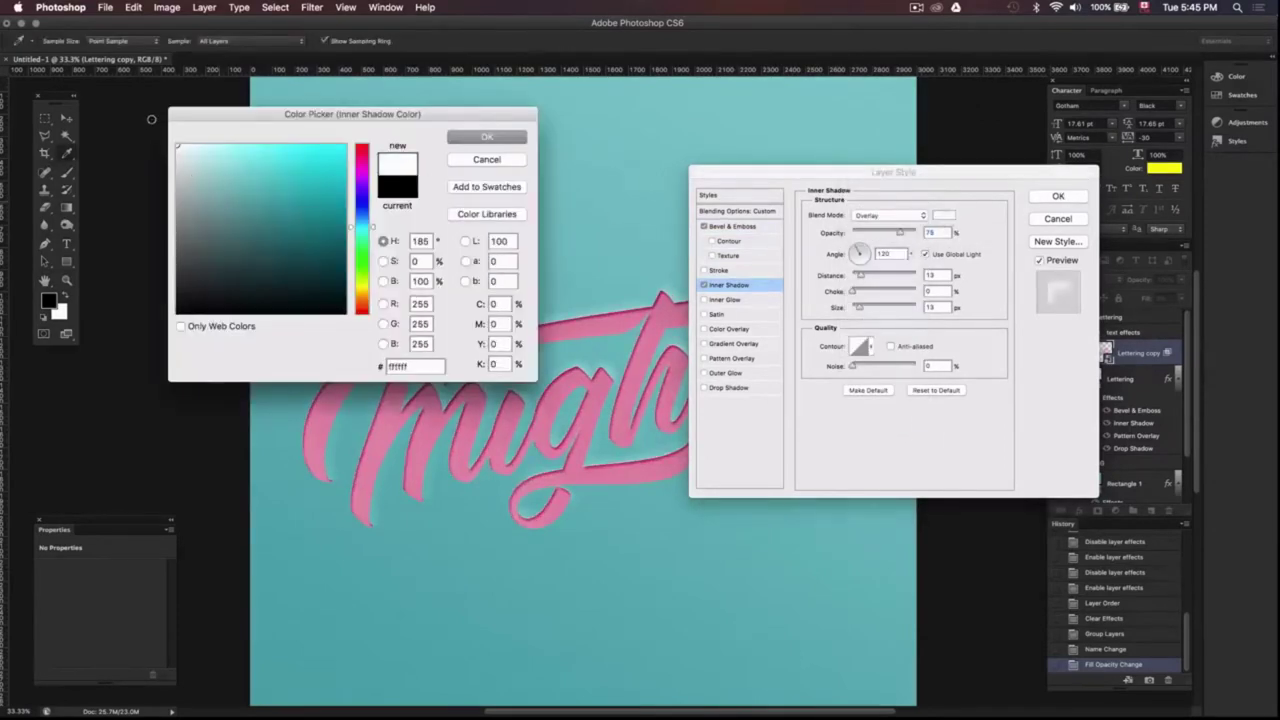
pyautogui.click(500, 139)
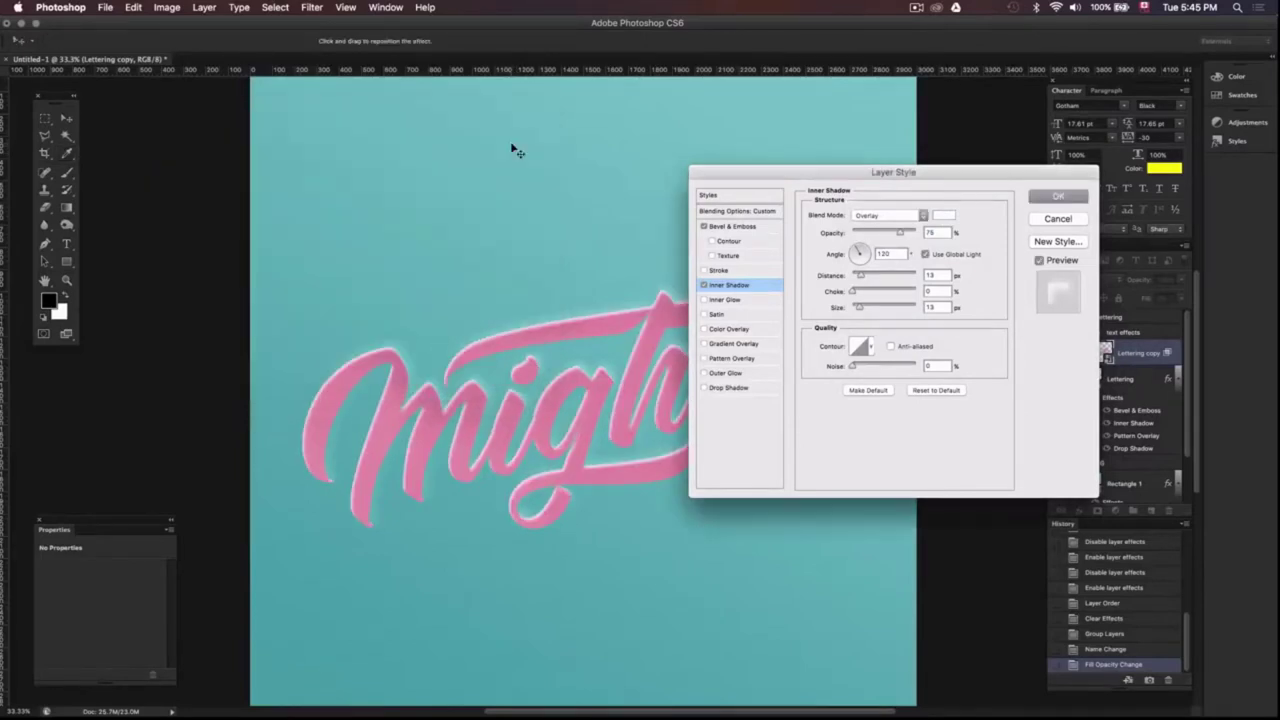
# - Give the inner shadow its own -145° angle with 1 px distance and size
pyautogui.click(926, 254)
pyautogui.doubleClick(903, 252)
pyautogui.write('-145')
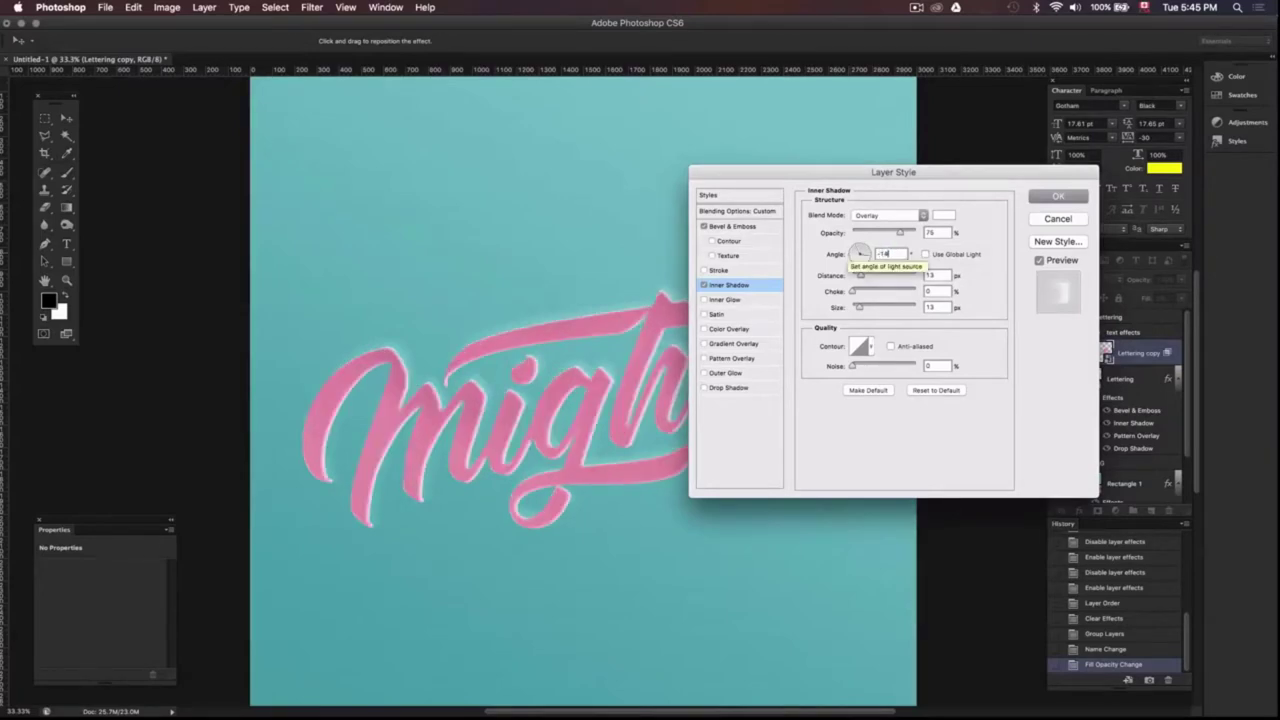
pyautogui.doubleClick(931, 275)
pyautogui.write('1')
pyautogui.doubleClick(938, 308)
pyautogui.write('1')
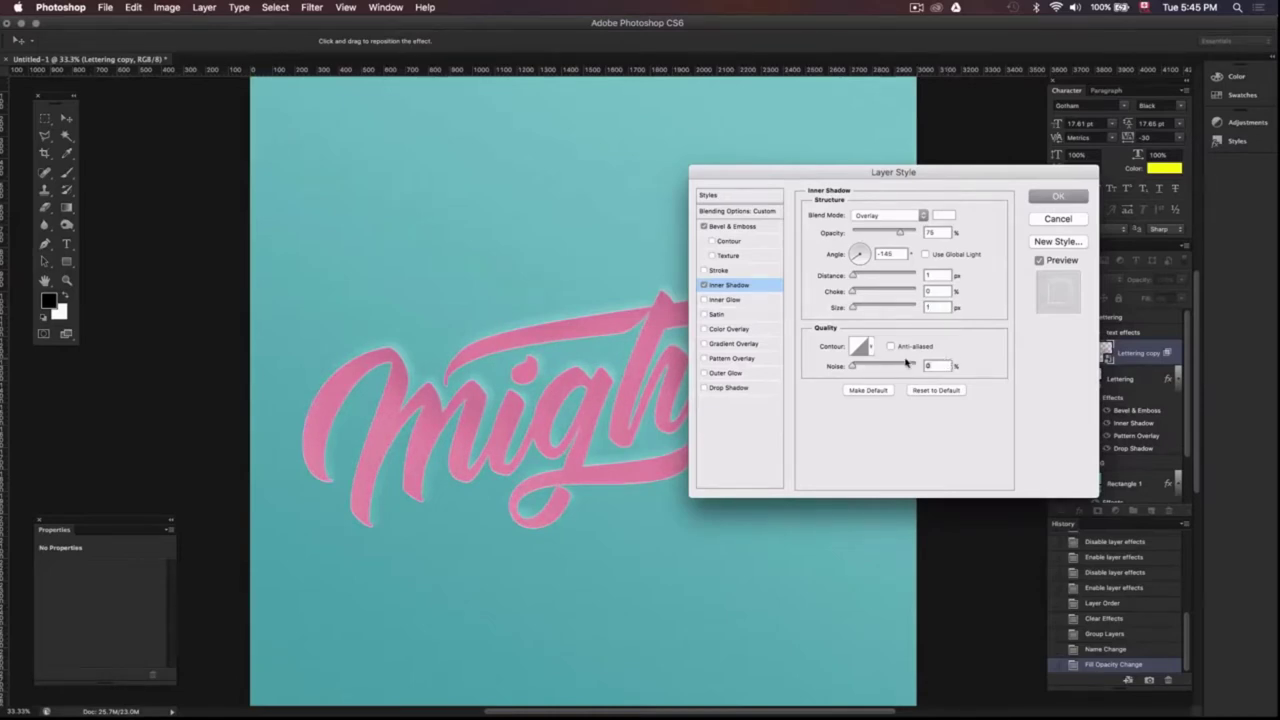
pyautogui.write('5')
# - Turn on a white (ffffff) Overlay drop shadow for Lettering copy
pyautogui.click(735, 388)
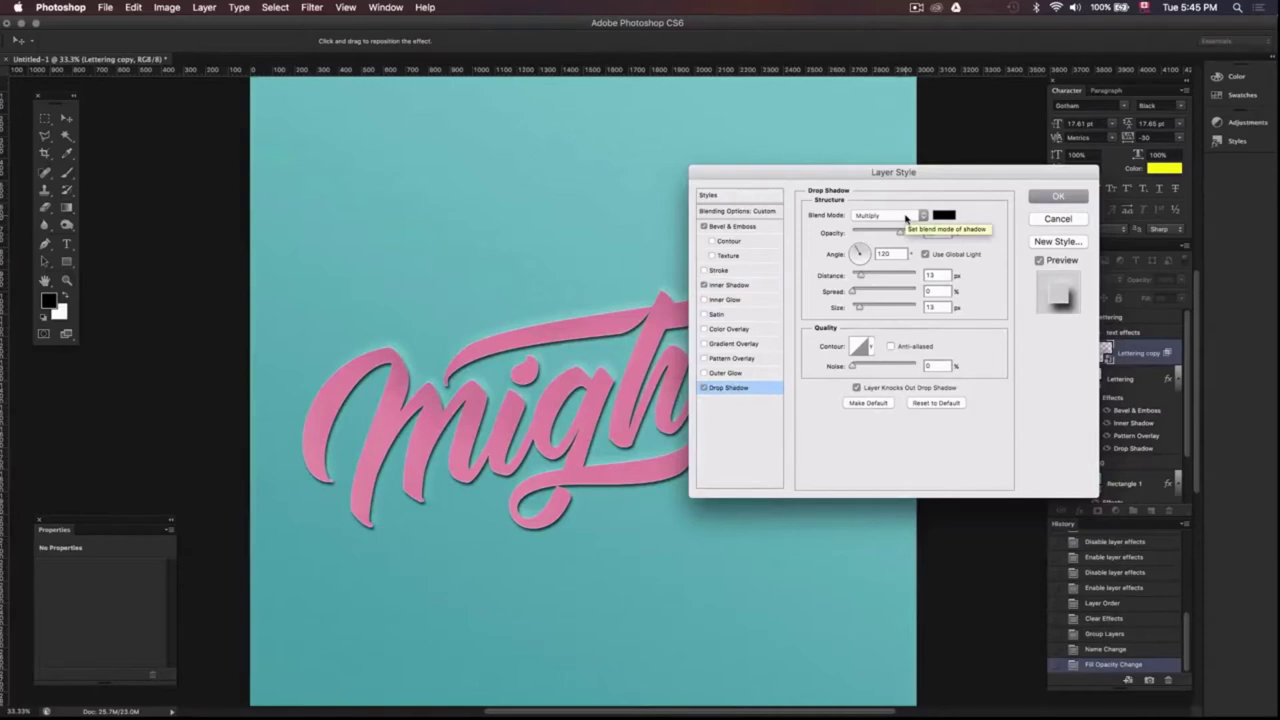
pyautogui.click(906, 218)
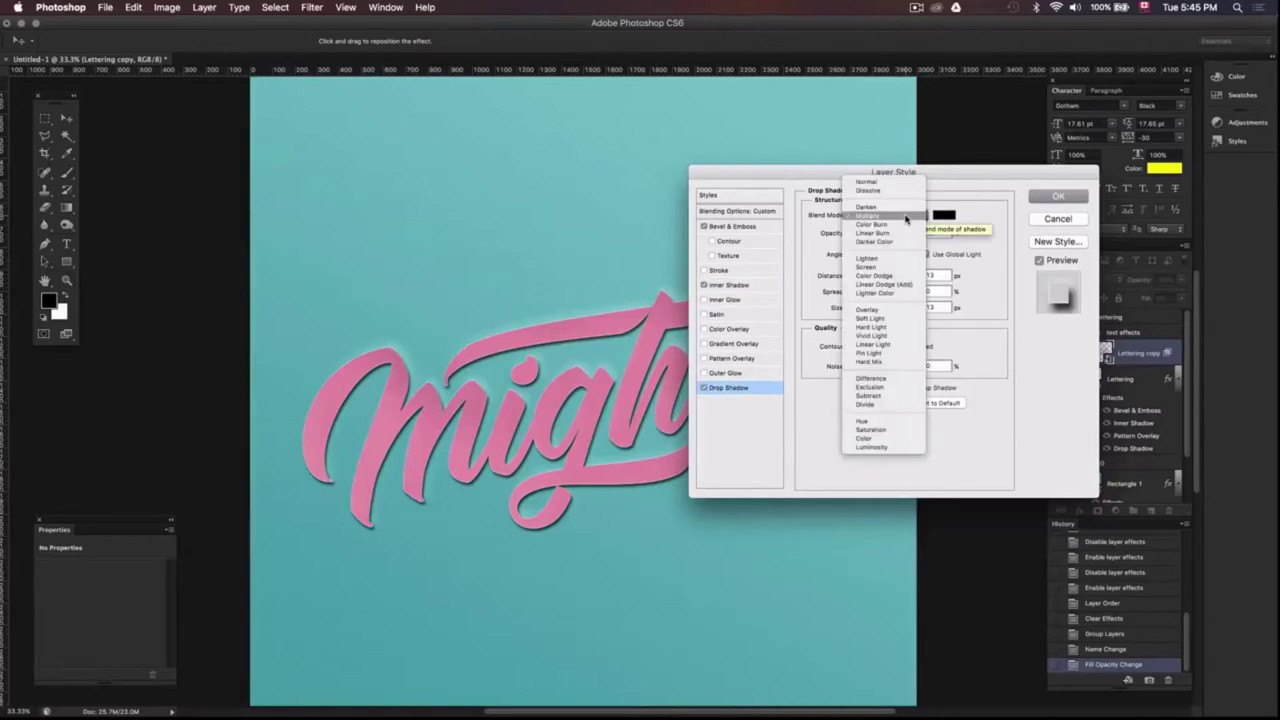
pyautogui.click(910, 309)
pyautogui.click(944, 216)
pyautogui.write('ffffff')
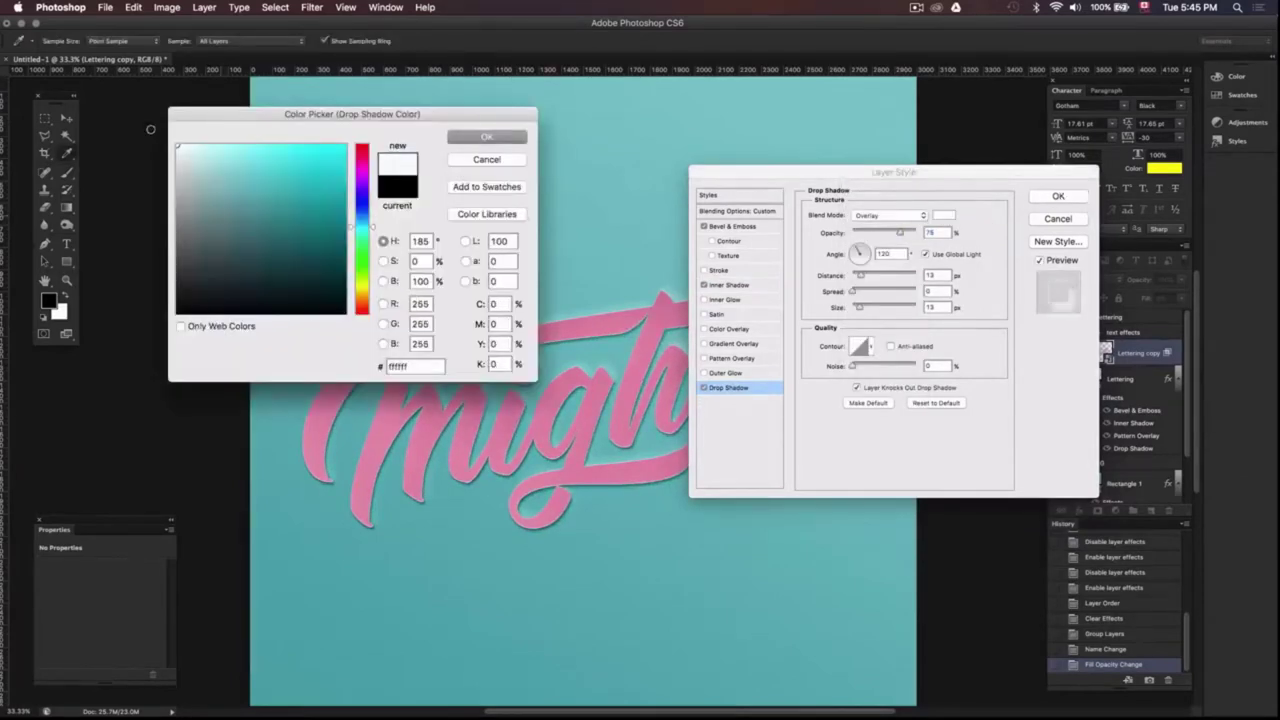
pyautogui.click(496, 146)
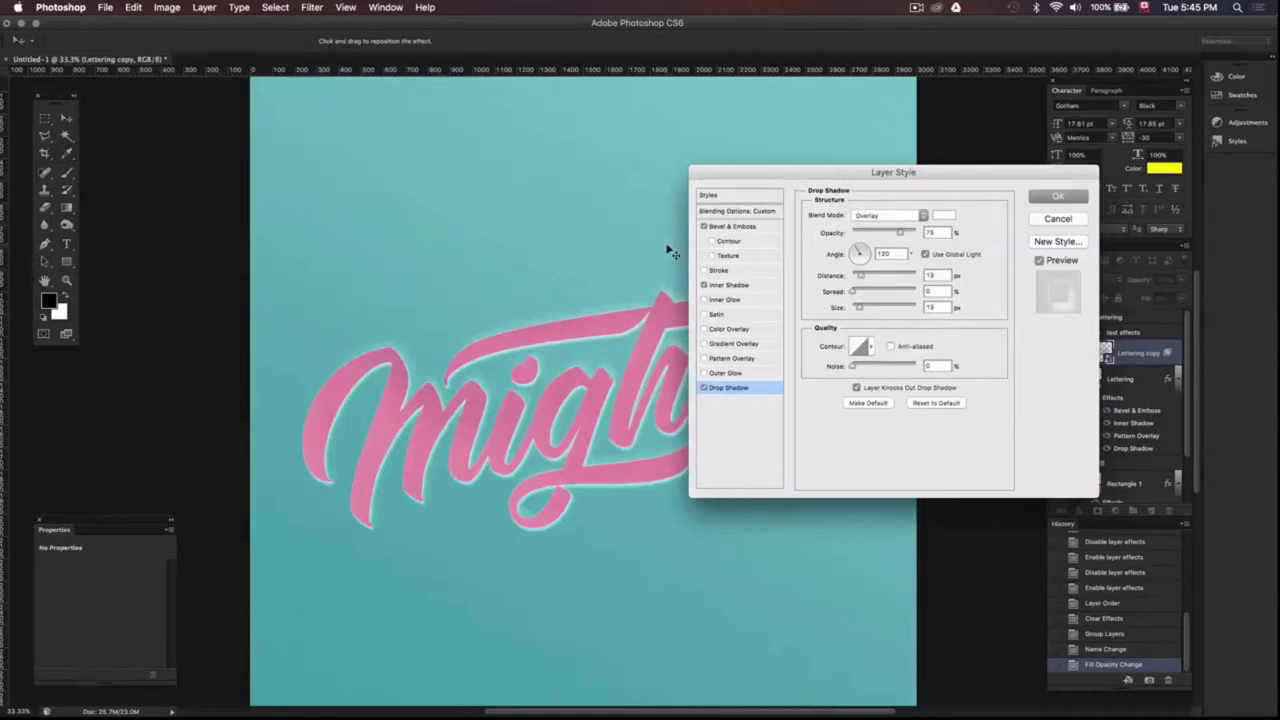
# - Set the drop shadow to its own -146° angle, 100 px distance and size, and lower opacity, then apply
pyautogui.click(845, 249)
pyautogui.click(925, 255)
pyautogui.moveTo(860, 252); pyautogui.dragTo(856, 256)
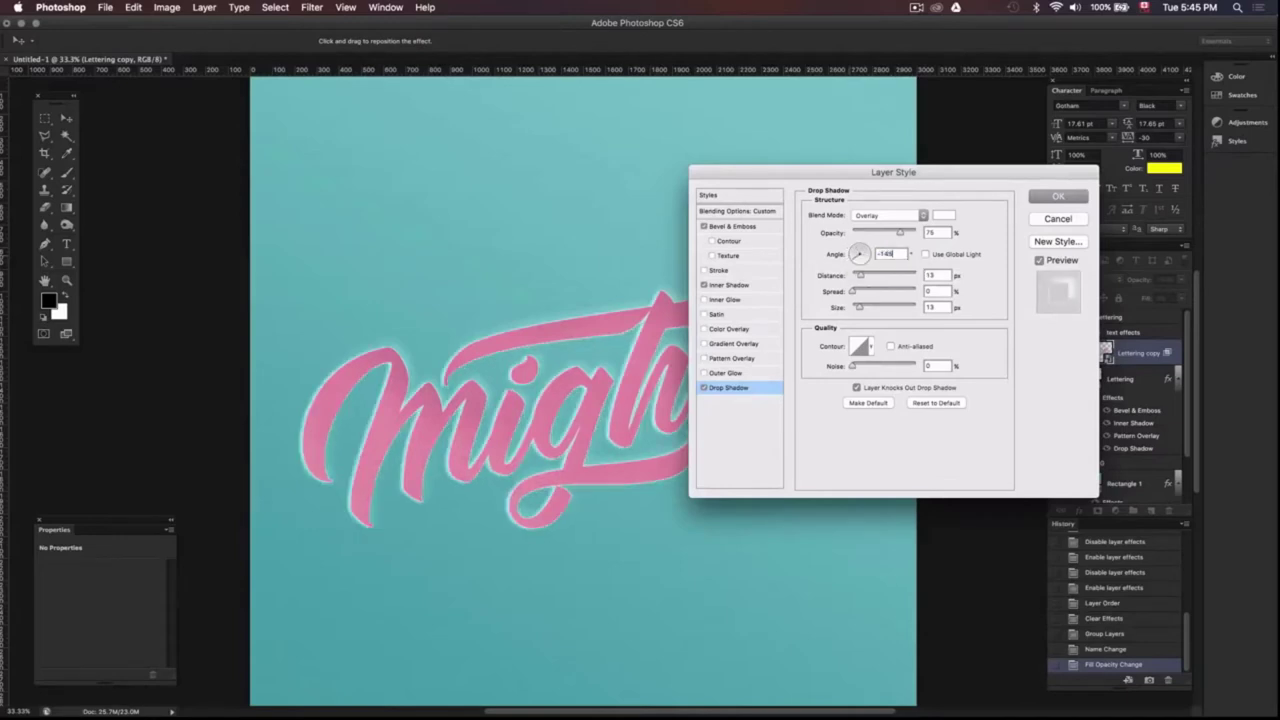
pyautogui.doubleClick(930, 275)
pyautogui.write('100')
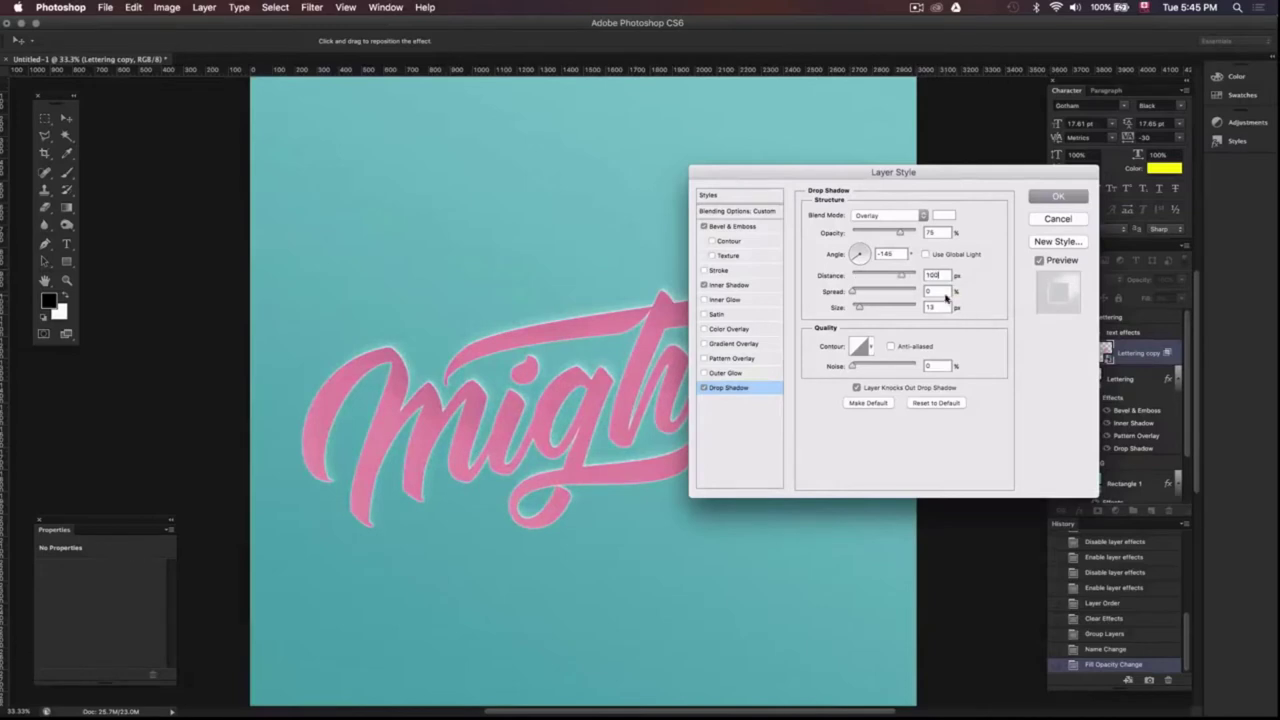
pyautogui.press('Tab')
pyautogui.press('Tab')
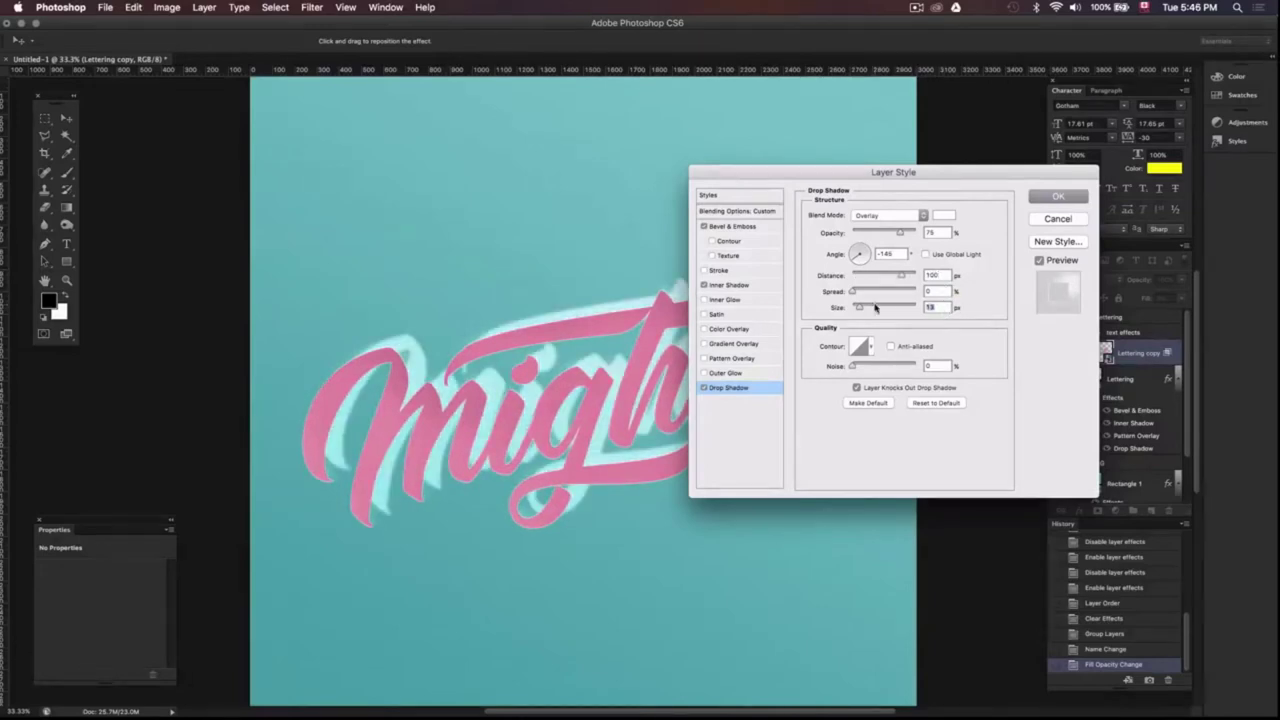
pyautogui.write('100')
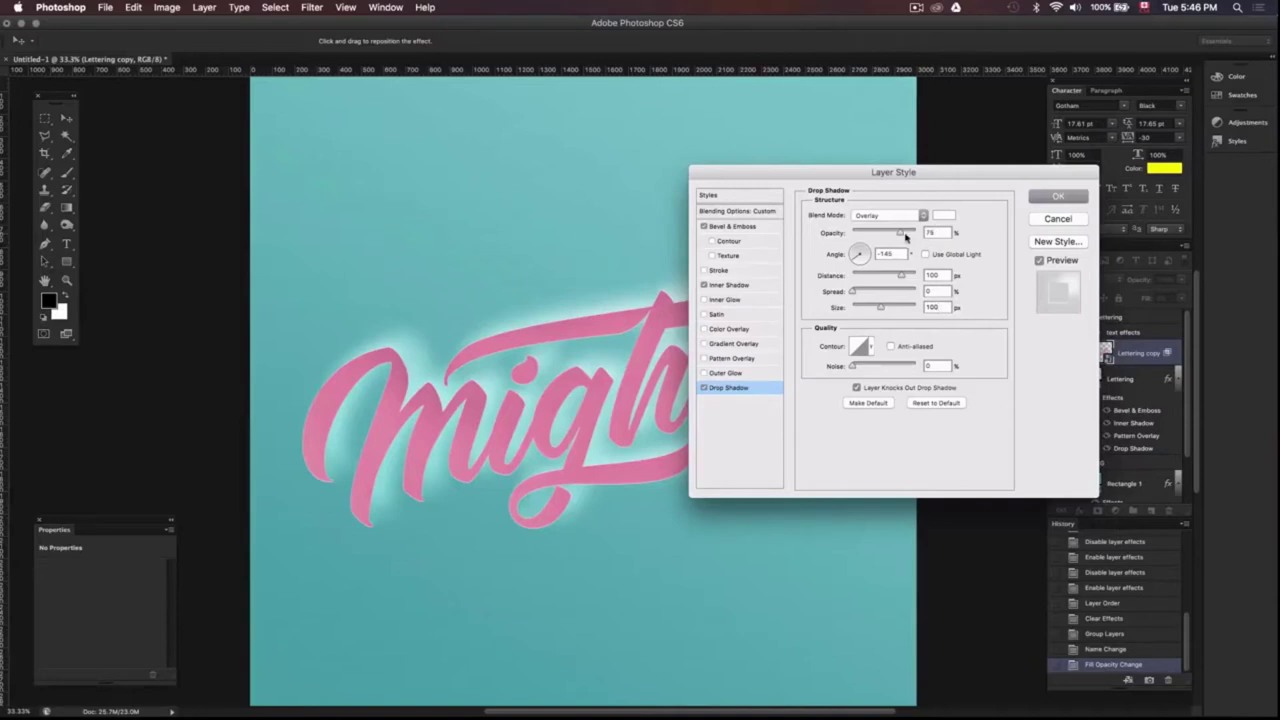
pyautogui.moveTo(900, 232); pyautogui.dragTo(863, 236)
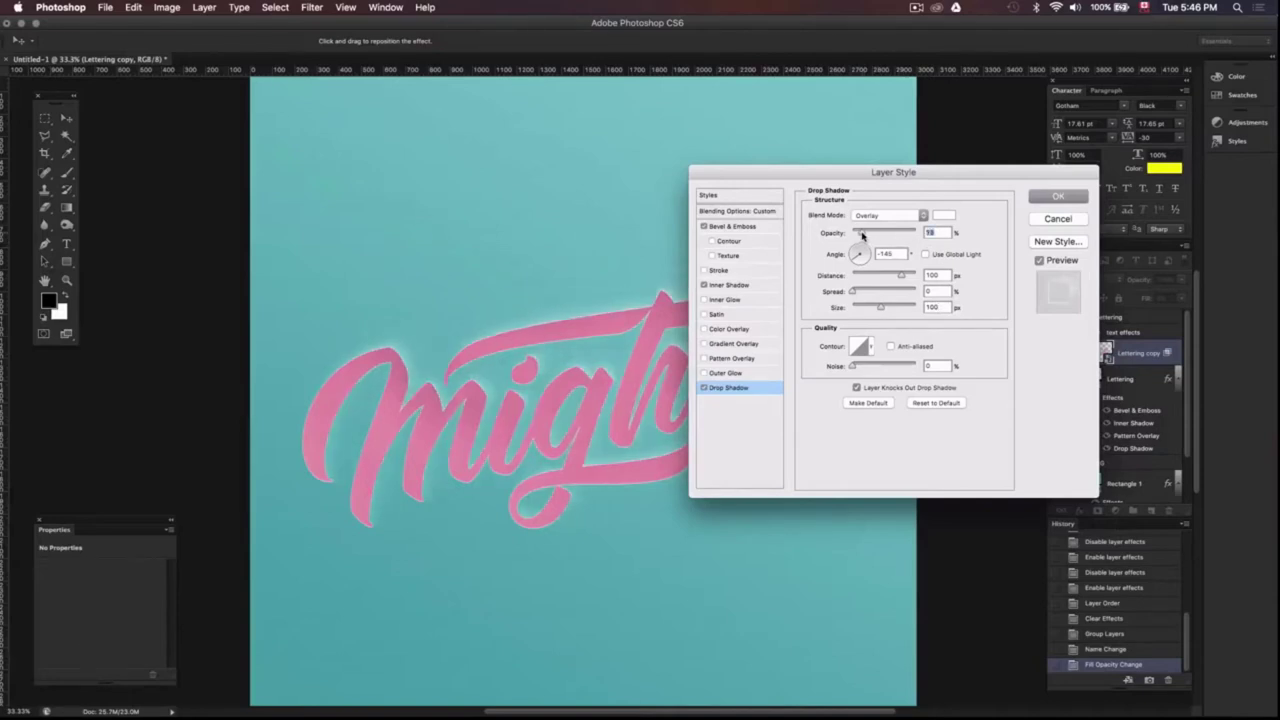
pyautogui.click(1062, 195)
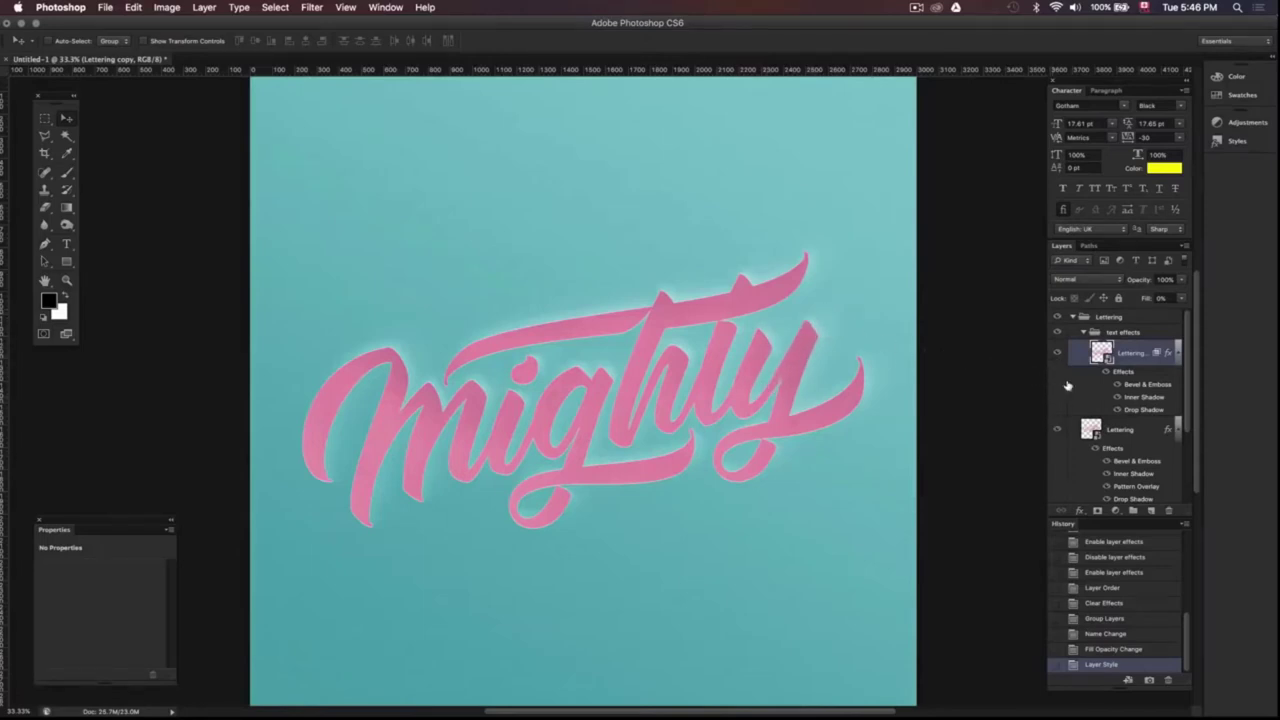
# - Duplicate Lettering copy into Lettering copy 2 with cleared effects and add Bevel & Emboss
pyautogui.click(1106, 372)
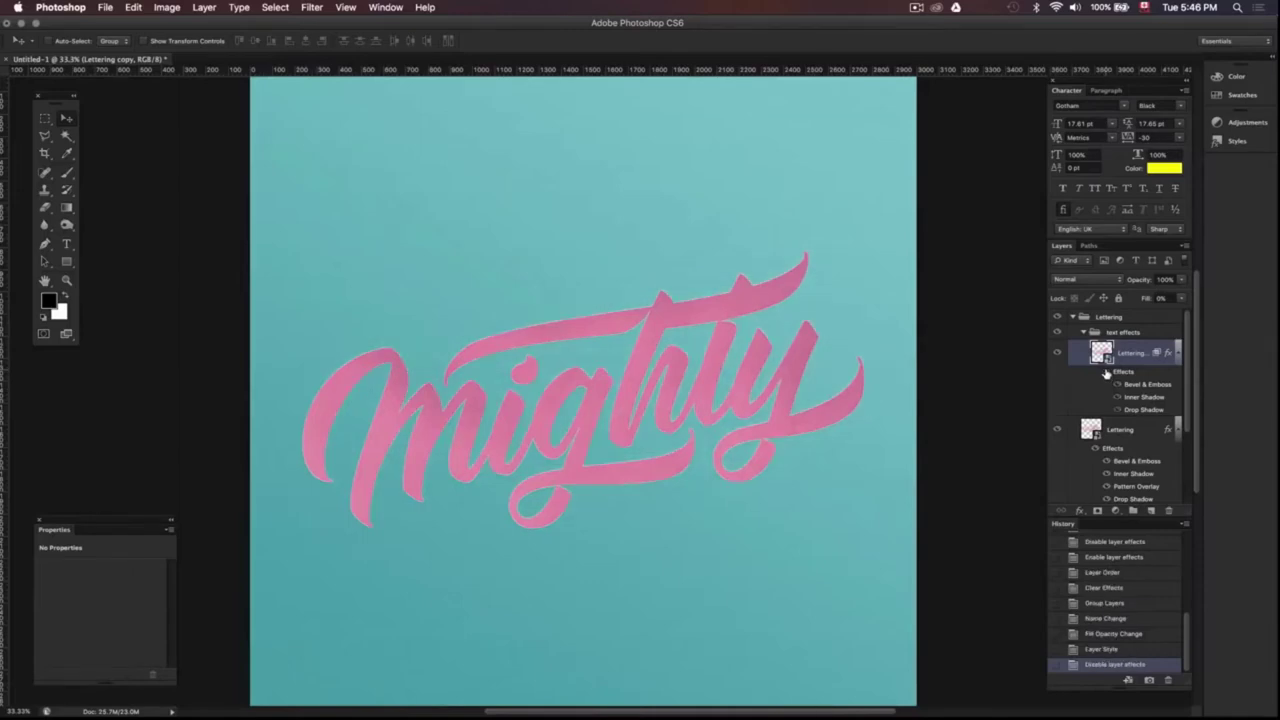
pyautogui.click(1106, 372)
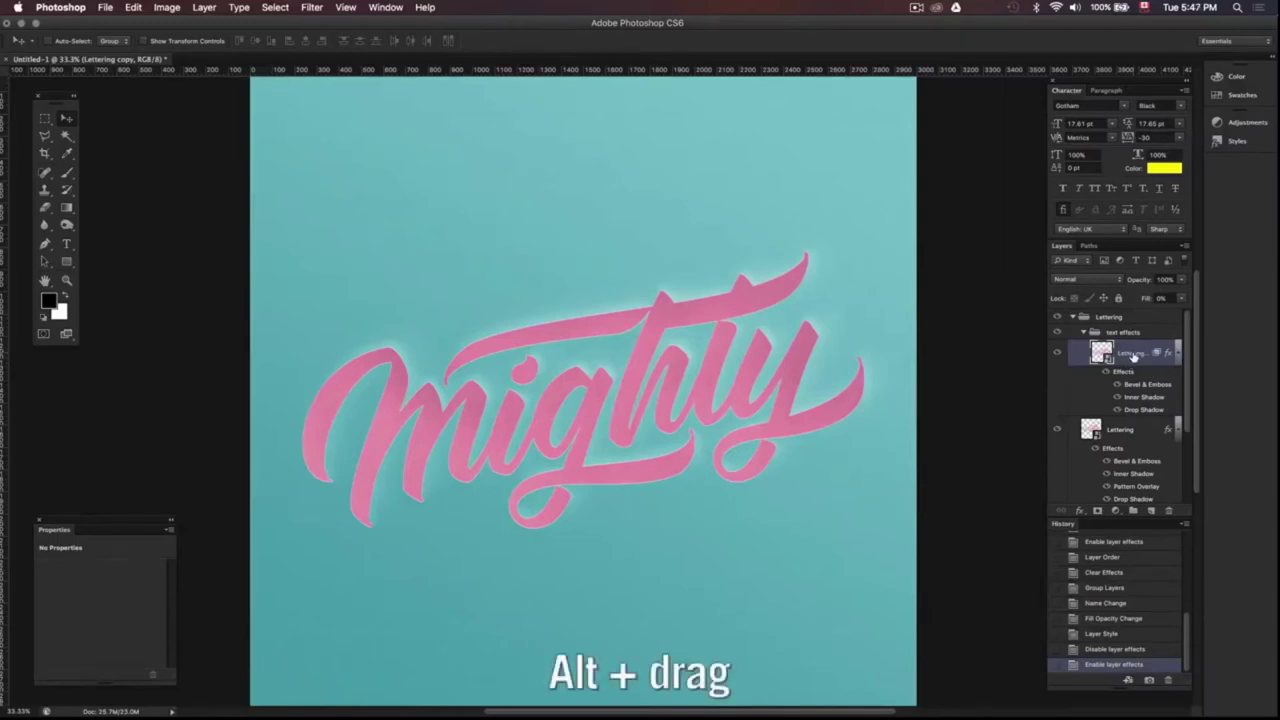
pyautogui.moveTo(1133, 357)
pyautogui.mouseDown()
pyautogui.moveTo(1135, 345)
pyautogui.moveTo(1168, 507)
pyautogui.mouseUp()
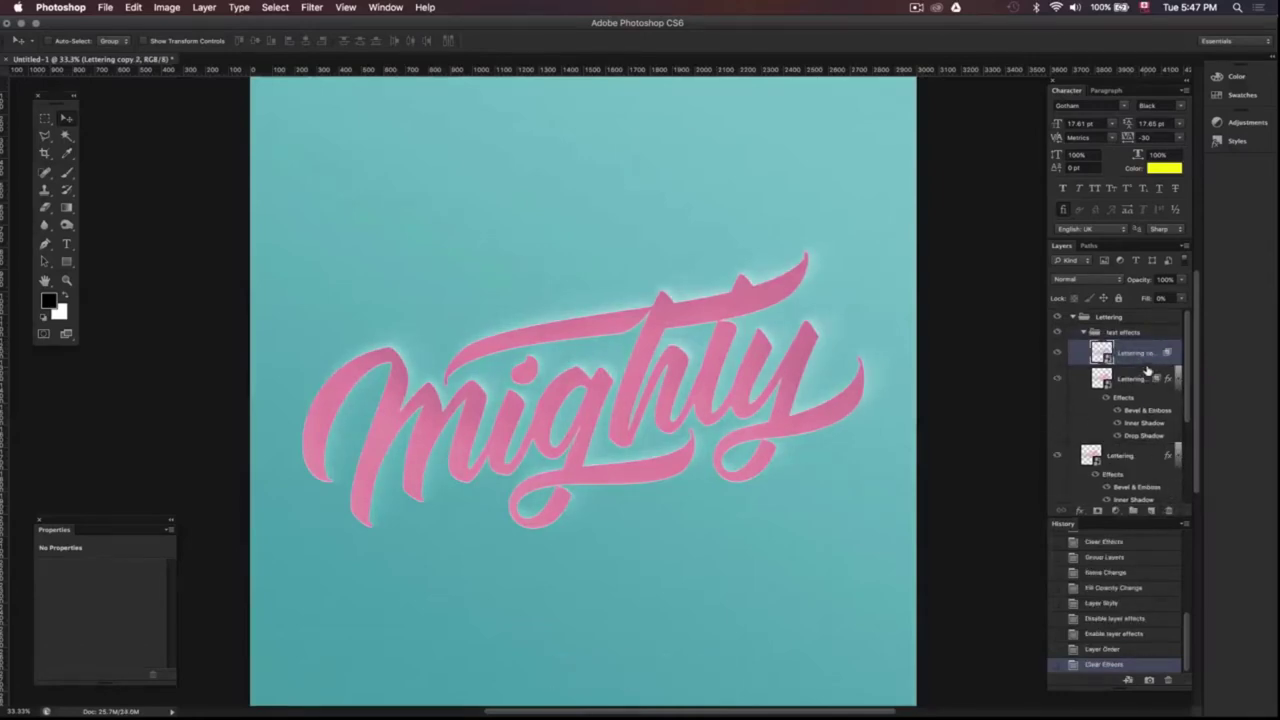
pyautogui.click(1081, 512)
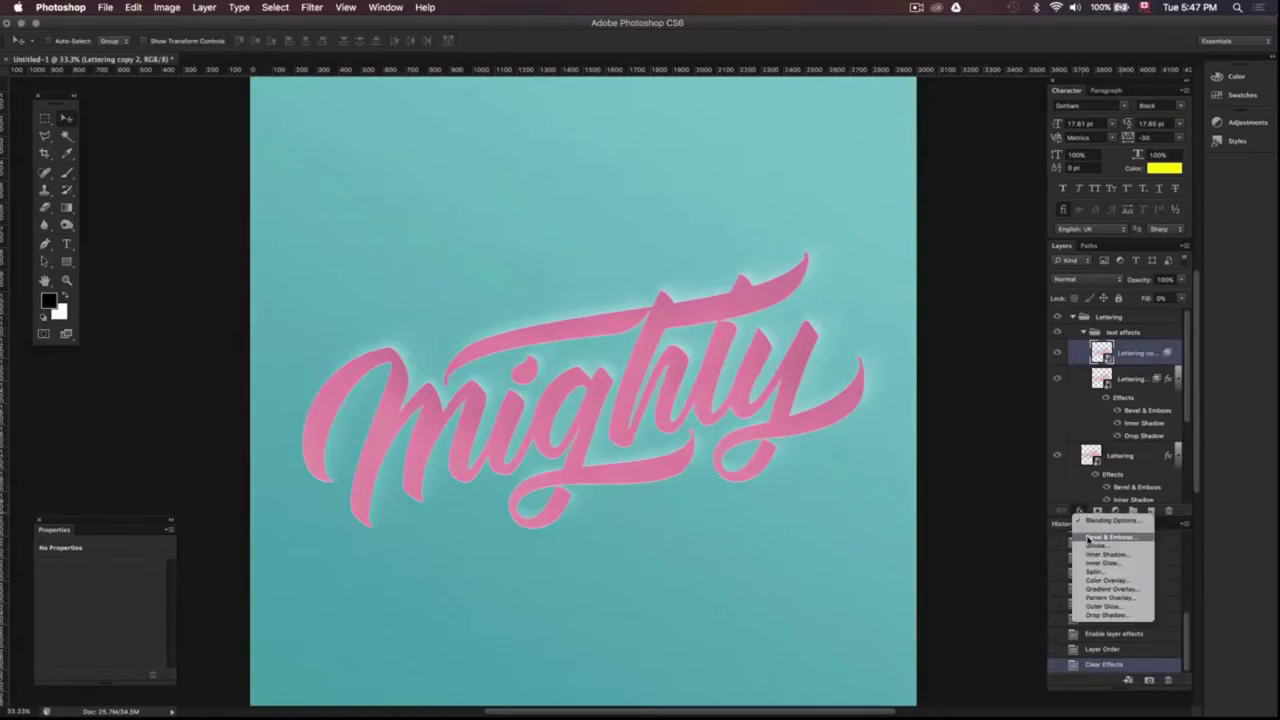
pyautogui.click(1090, 538)
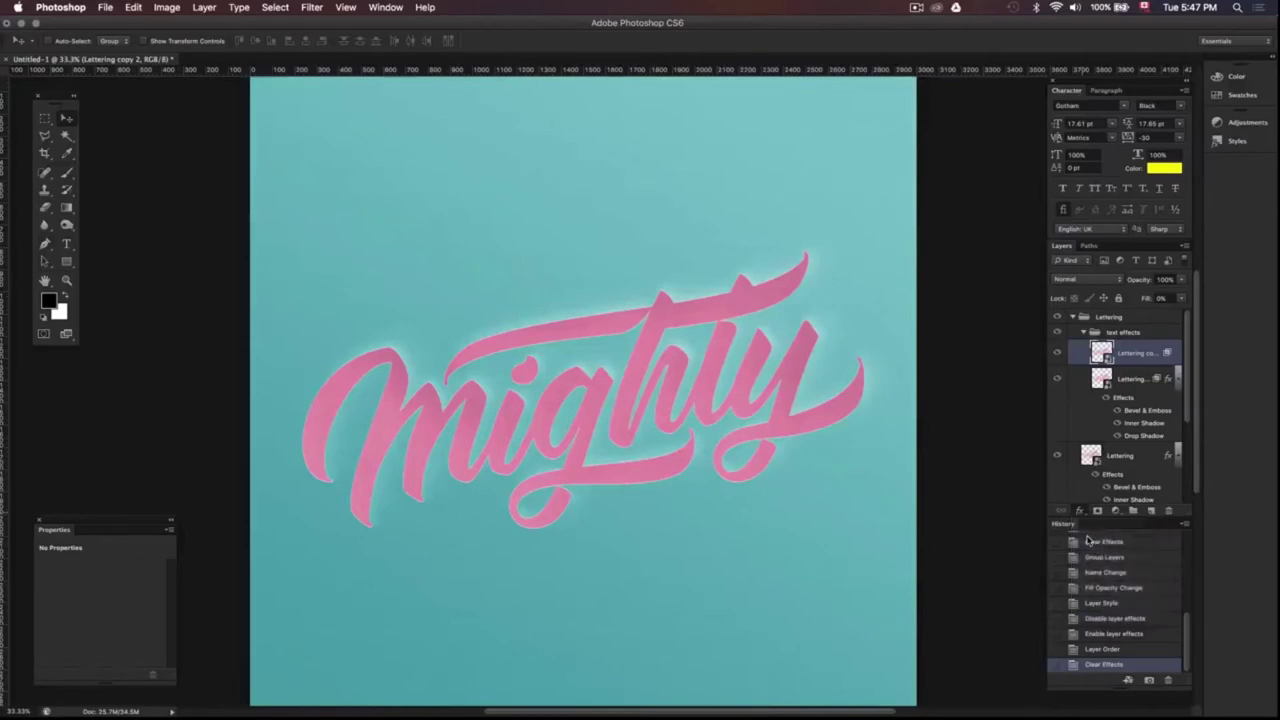
# - Make Lettering copy 2's bevel an Outer Bevel: size 38, own -145° angle, 0% highlight, slightly weaker shadow
pyautogui.click(918, 215)
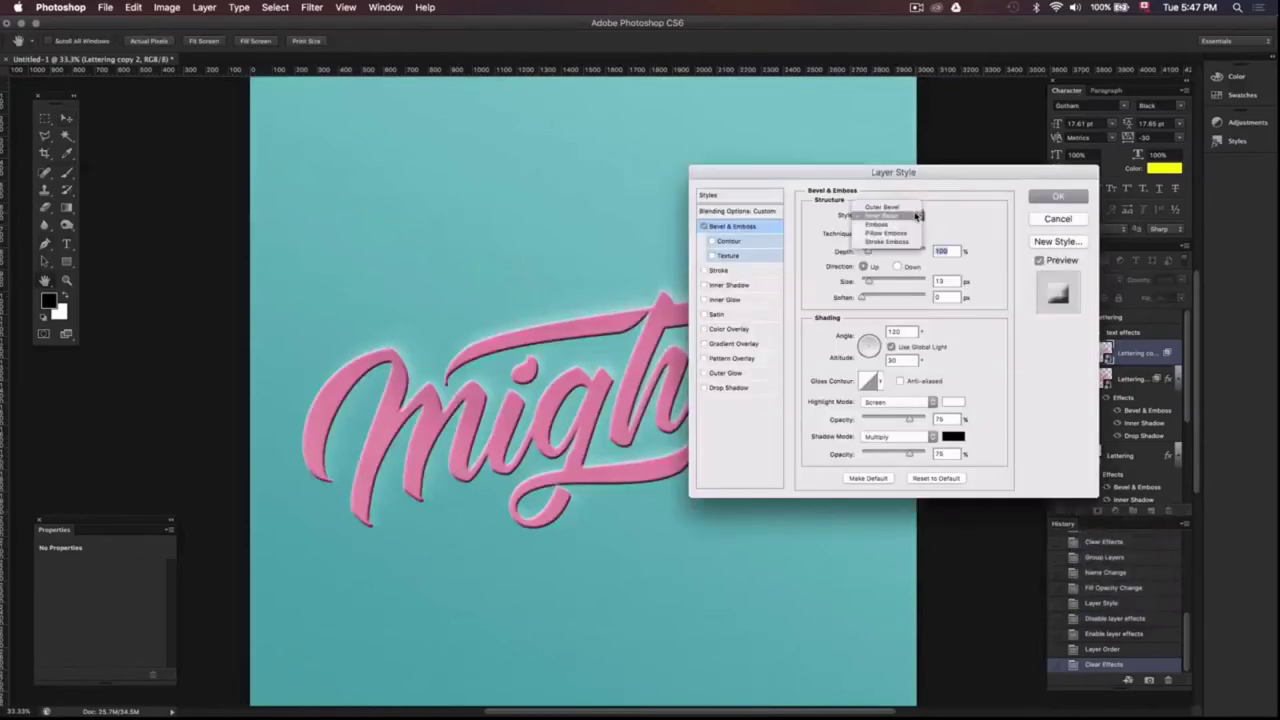
pyautogui.click(913, 206)
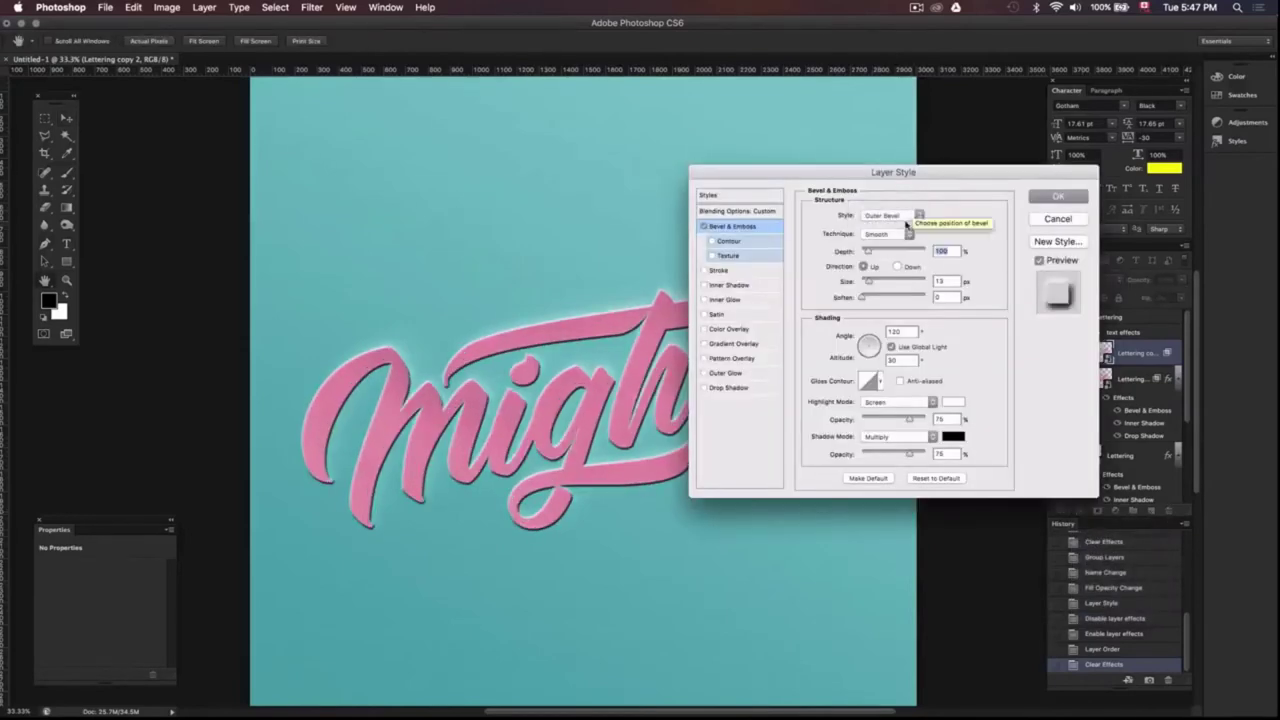
pyautogui.doubleClick(955, 281)
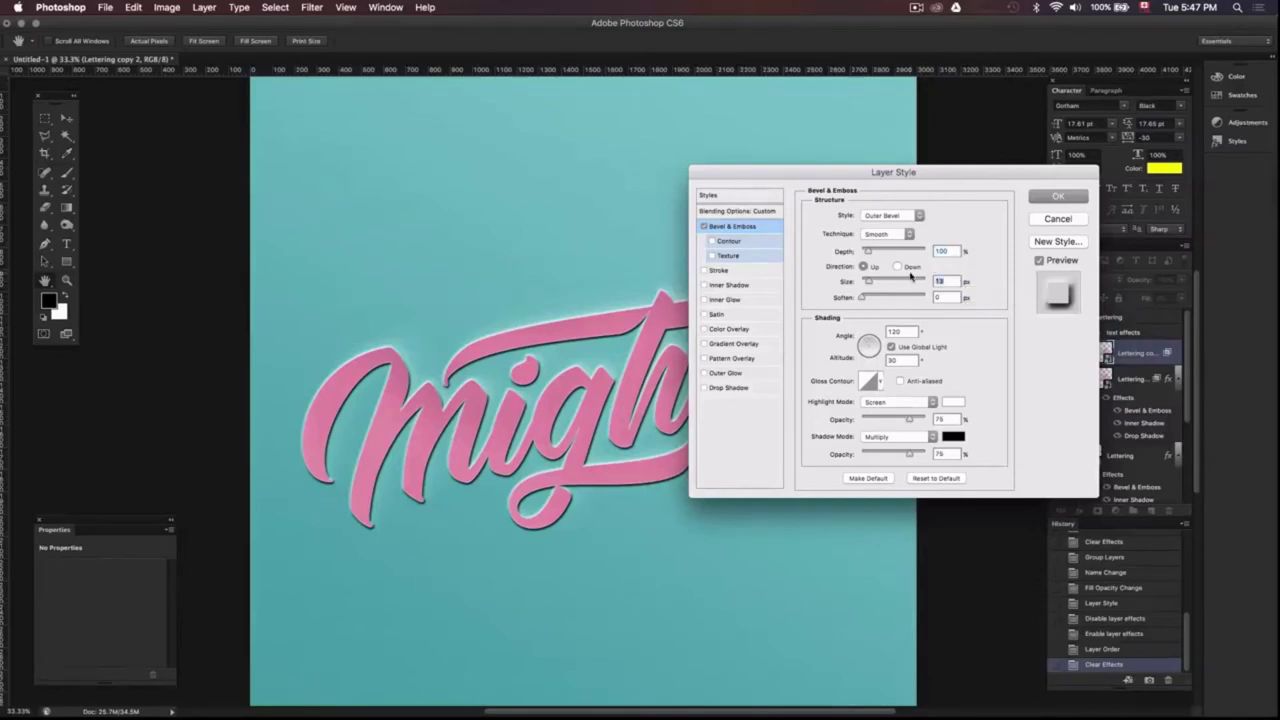
pyautogui.write('38')
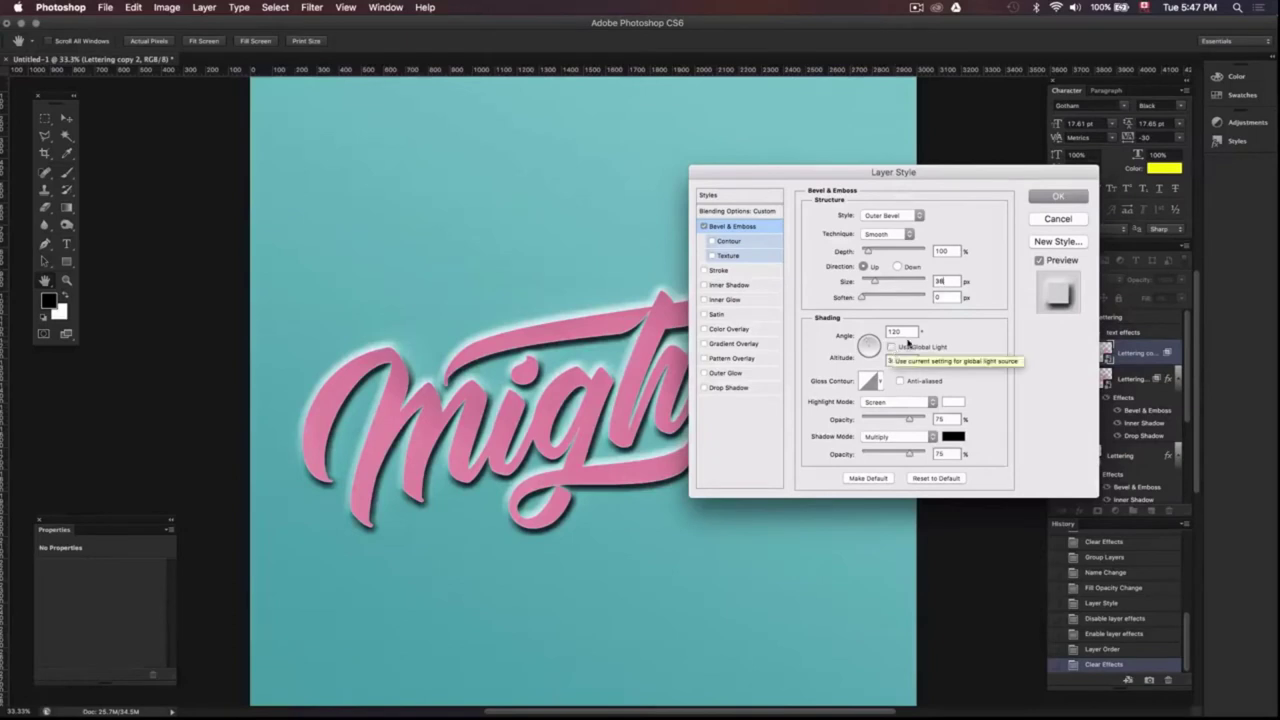
pyautogui.click(891, 347)
pyautogui.write('-')
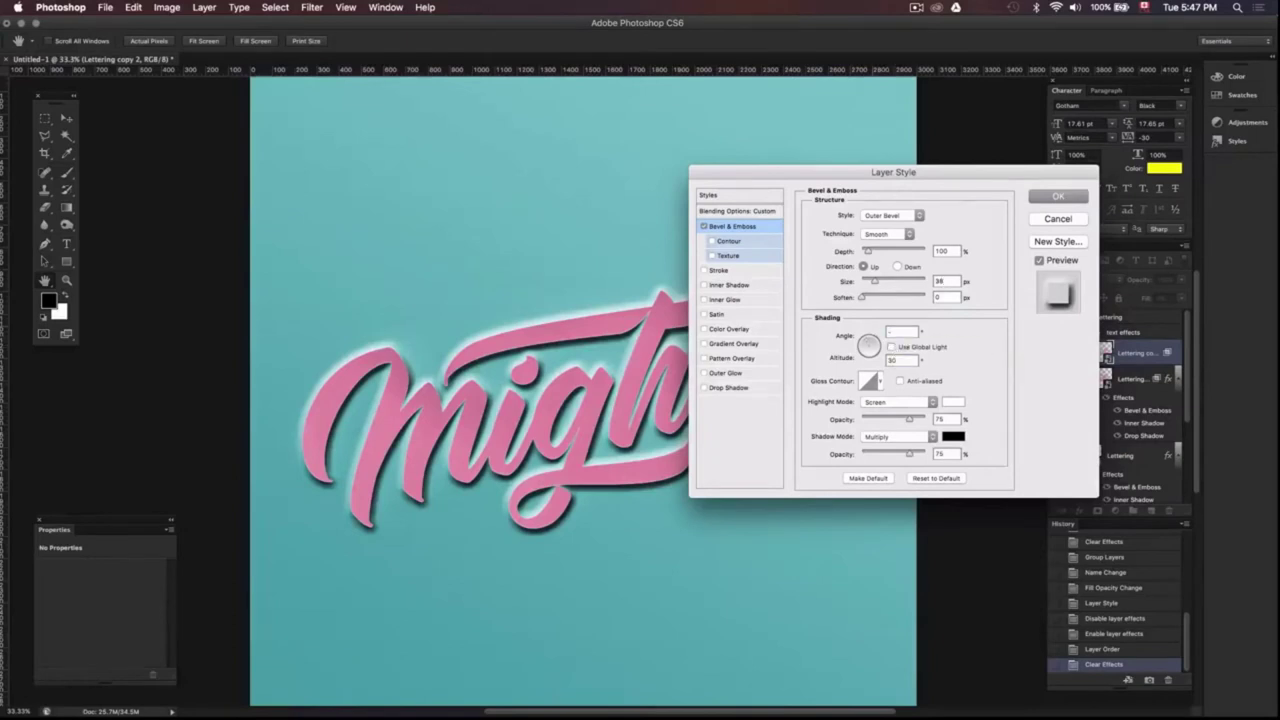
pyautogui.write('145')
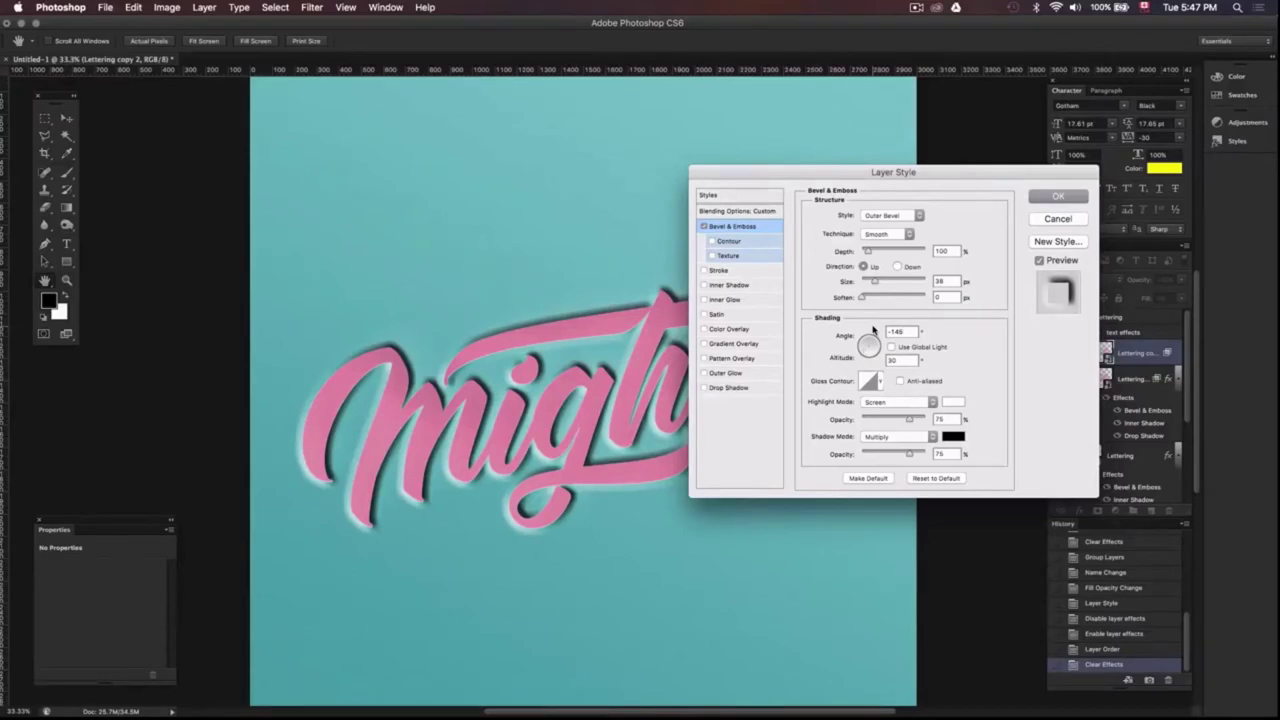
pyautogui.moveTo(909, 420); pyautogui.dragTo(855, 422)
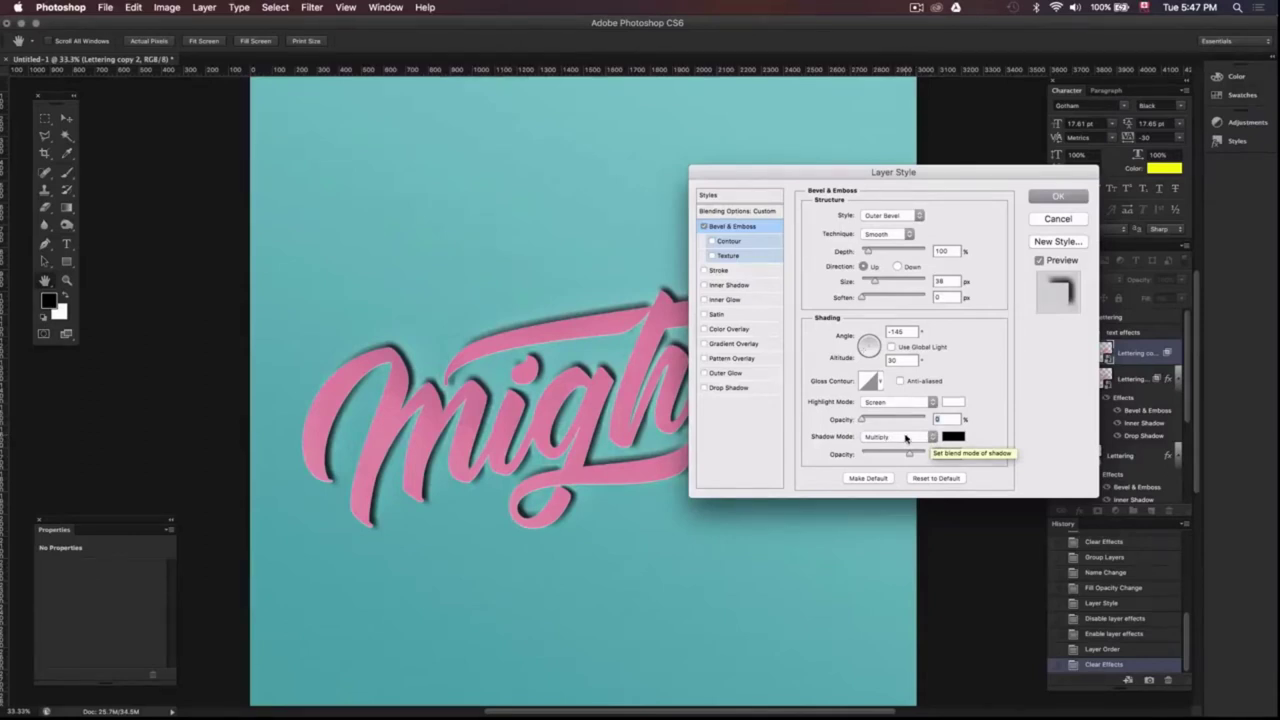
pyautogui.moveTo(909, 453); pyautogui.dragTo(877, 458)
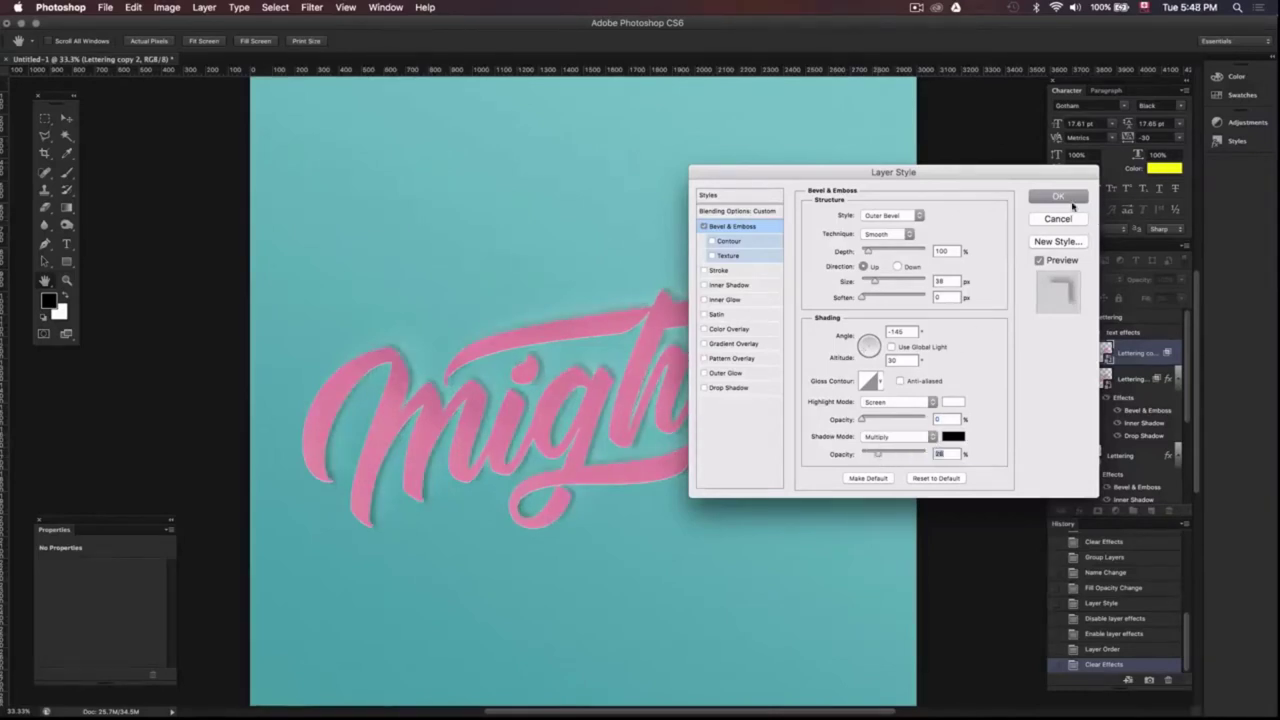
# - Apply the bevel, nudge Lettering copy 2 up one step, and clip it to Lettering copy
pyautogui.click(1070, 201)
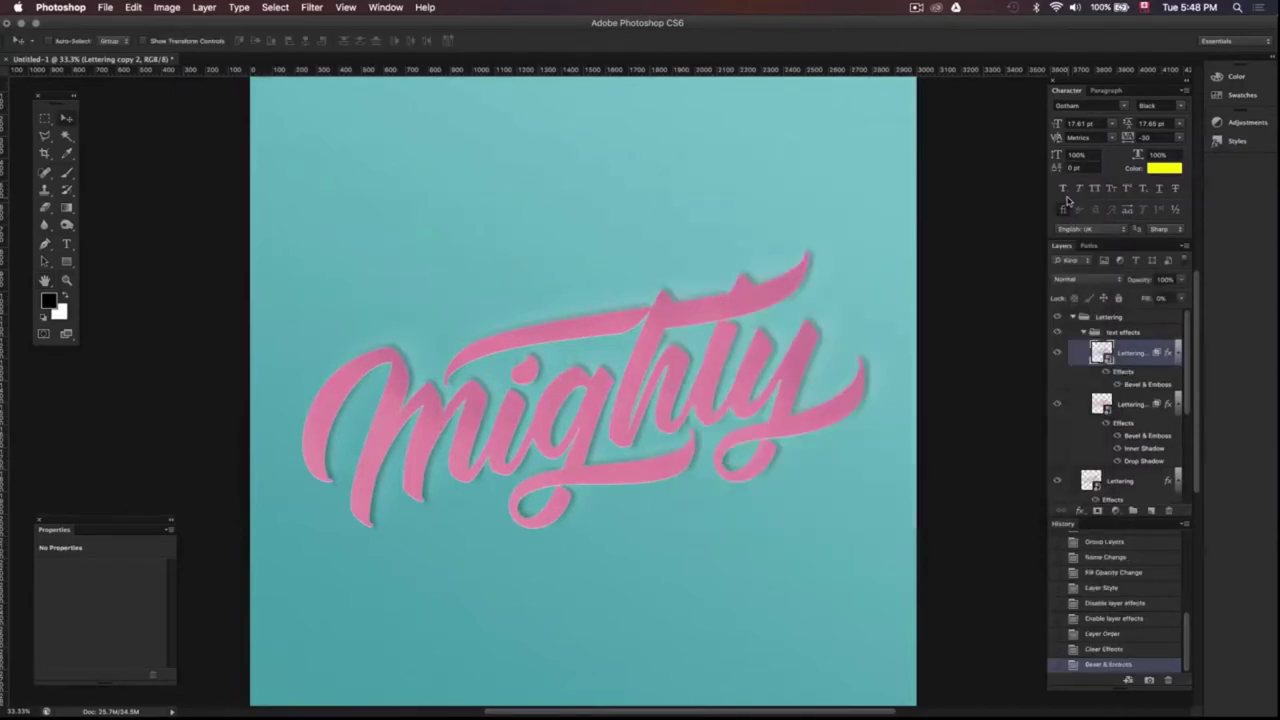
pyautogui.scroll(1, 798, 335)
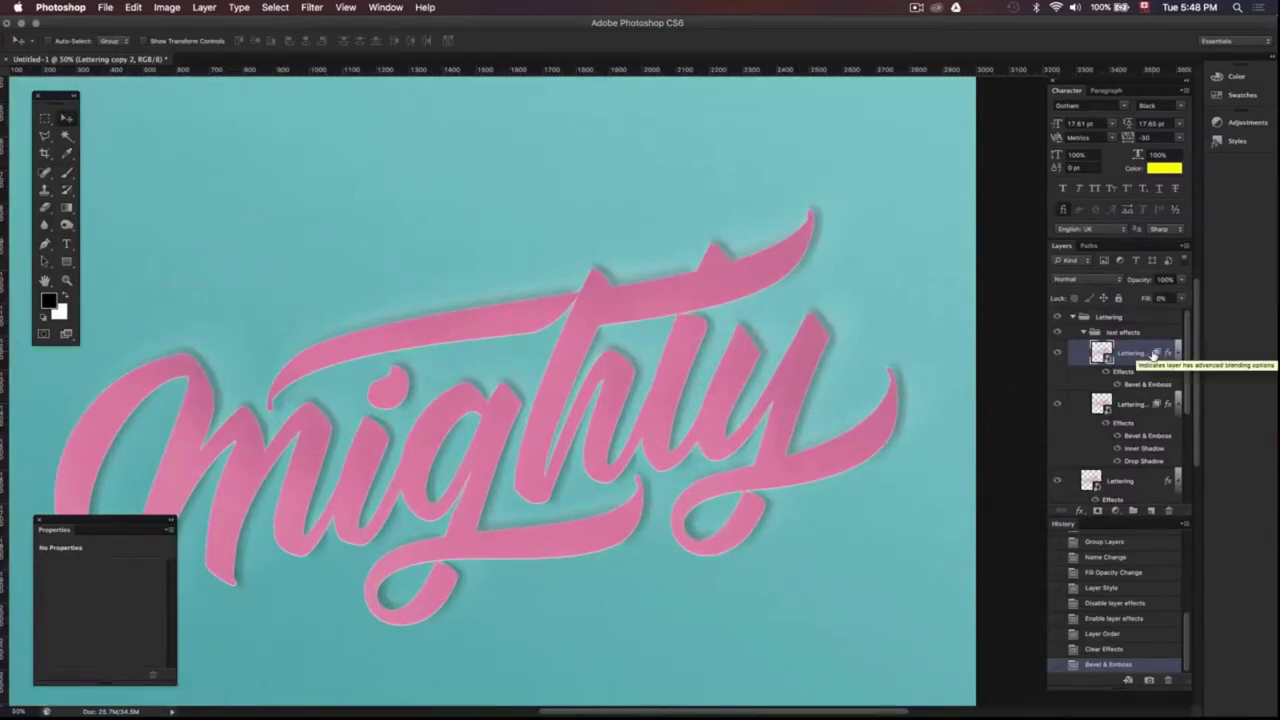
pyautogui.press('Up')
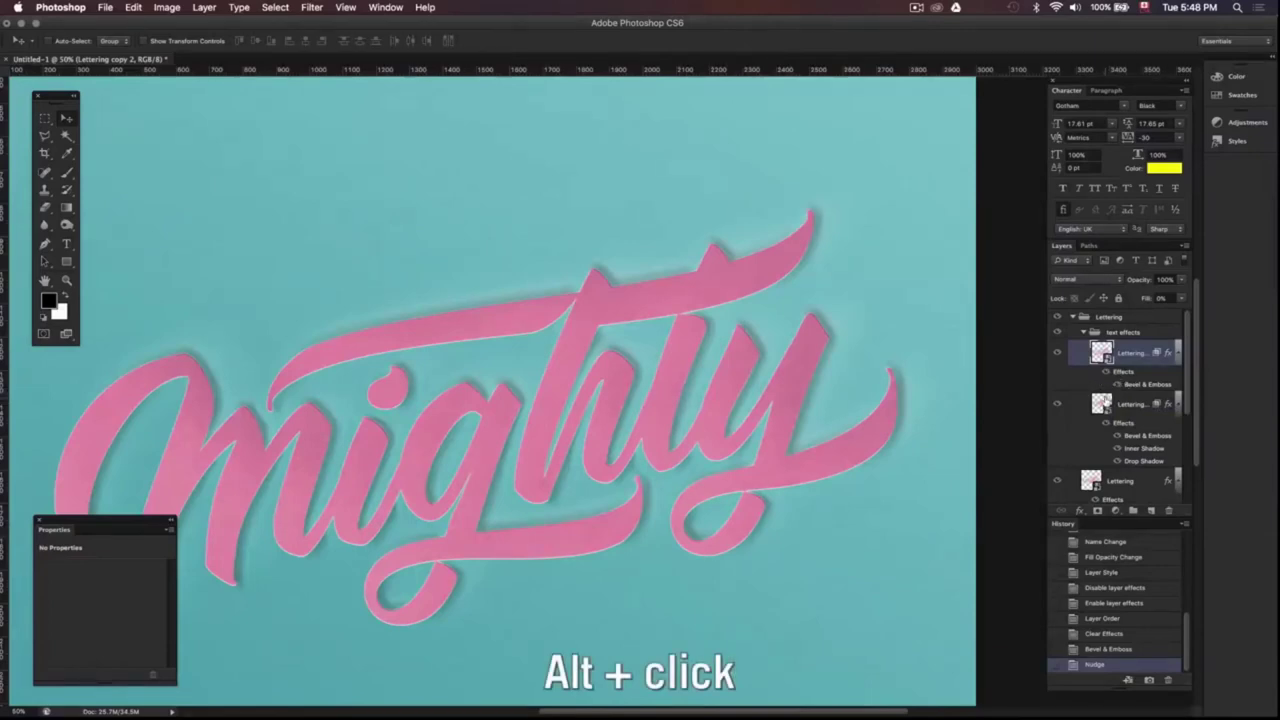
pyautogui.keyDown('alt'); pyautogui.click(1112, 385); pyautogui.keyUp('alt')
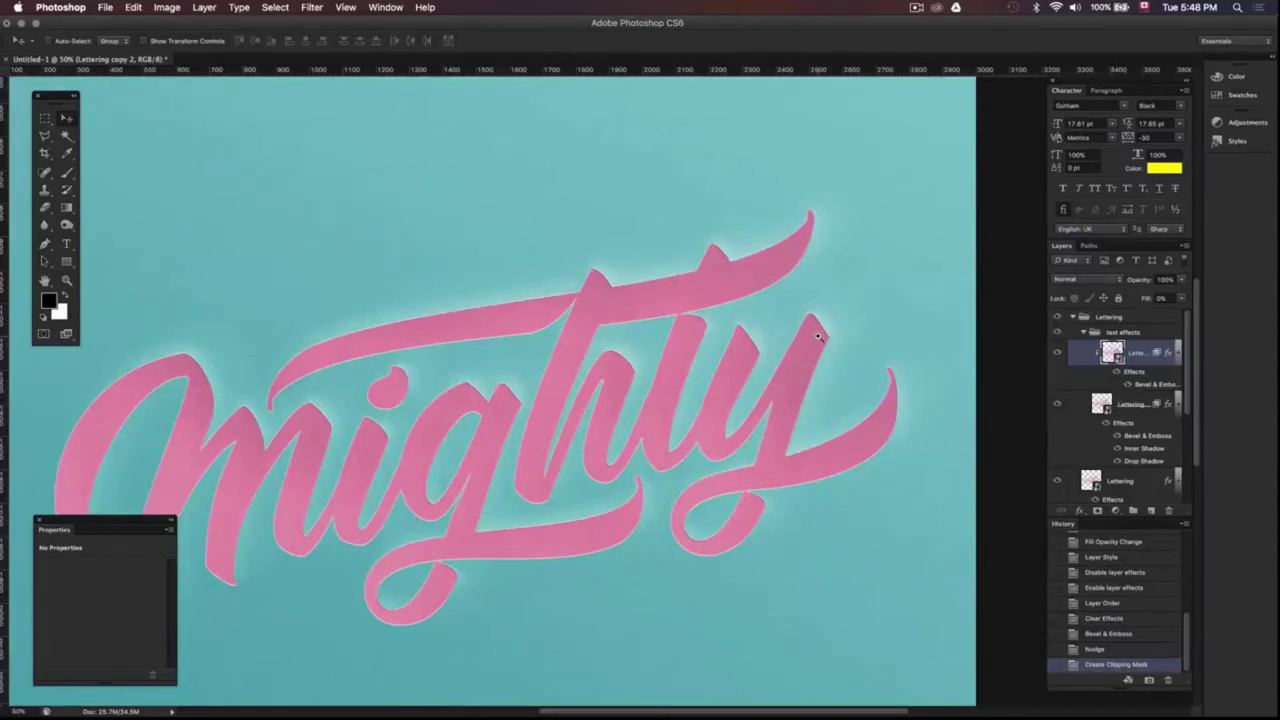
pyautogui.scroll(2, 824, 337)
pyautogui.scroll(1, 818, 337)
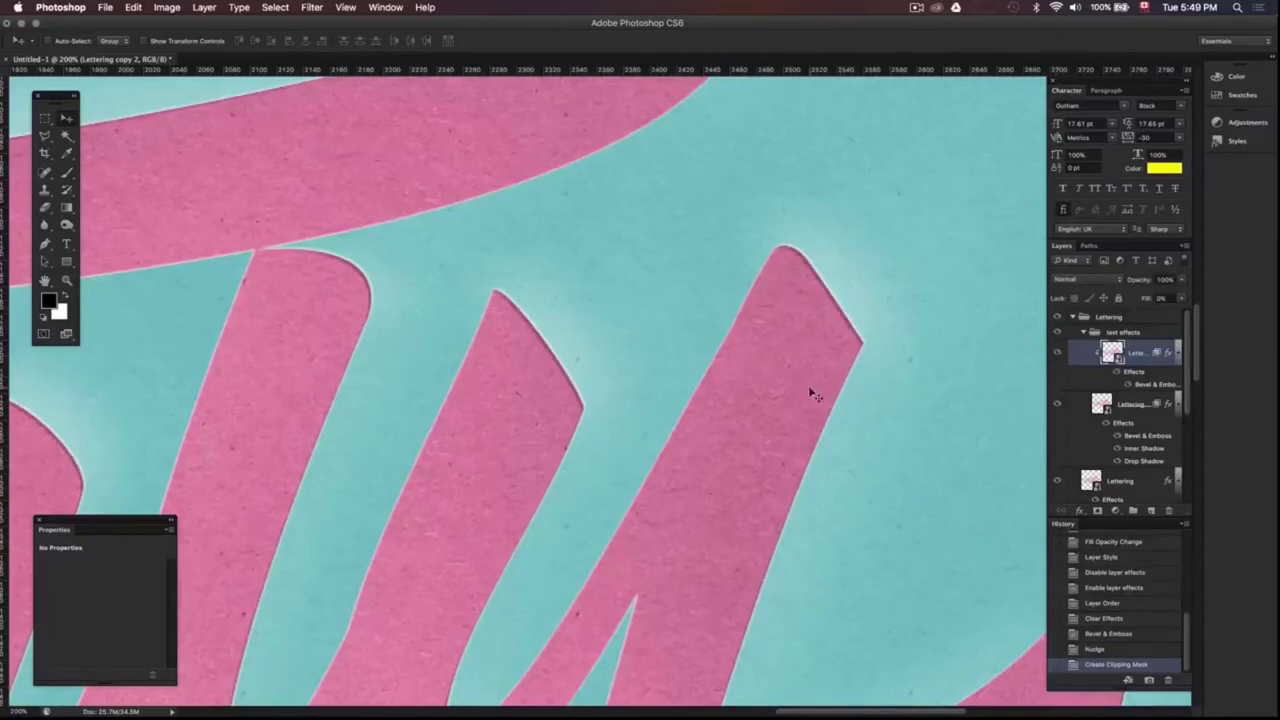
# - Blur Lettering copy 2 with a 1-pixel Gaussian Blur and compare it on and off
pyautogui.click(307, 7)
pyautogui.moveTo(330, 162)
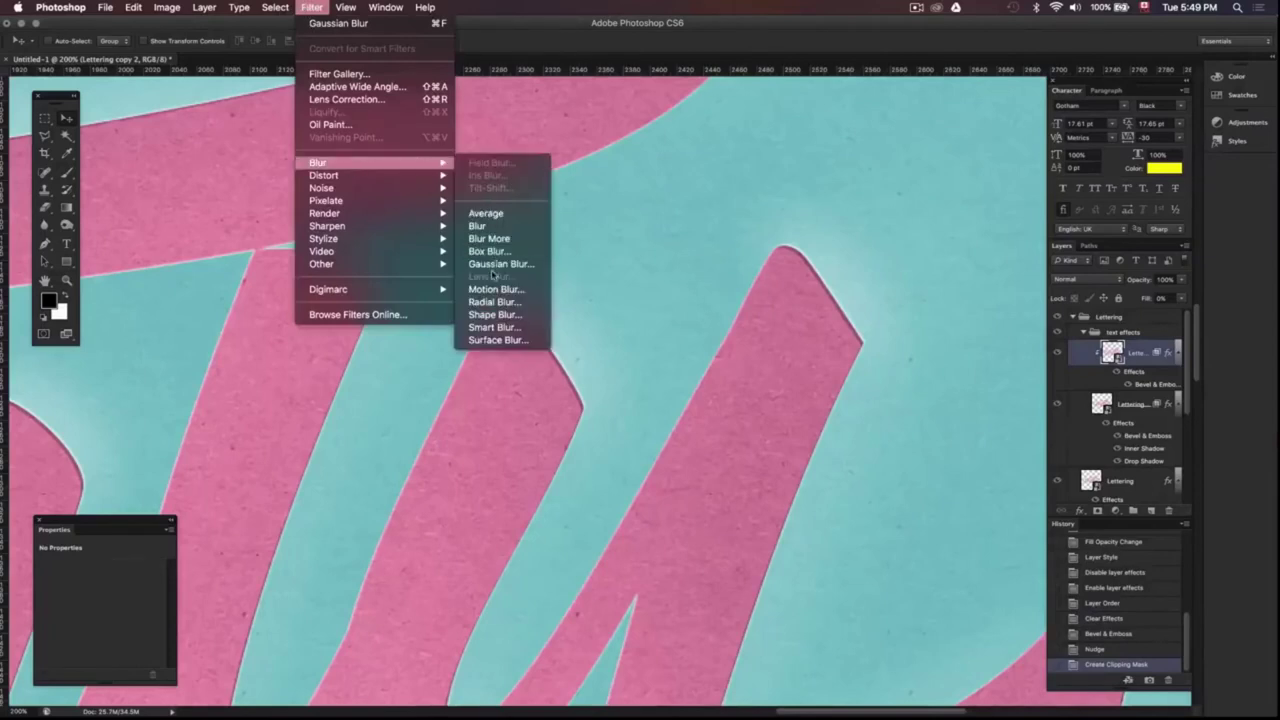
pyautogui.click(491, 265)
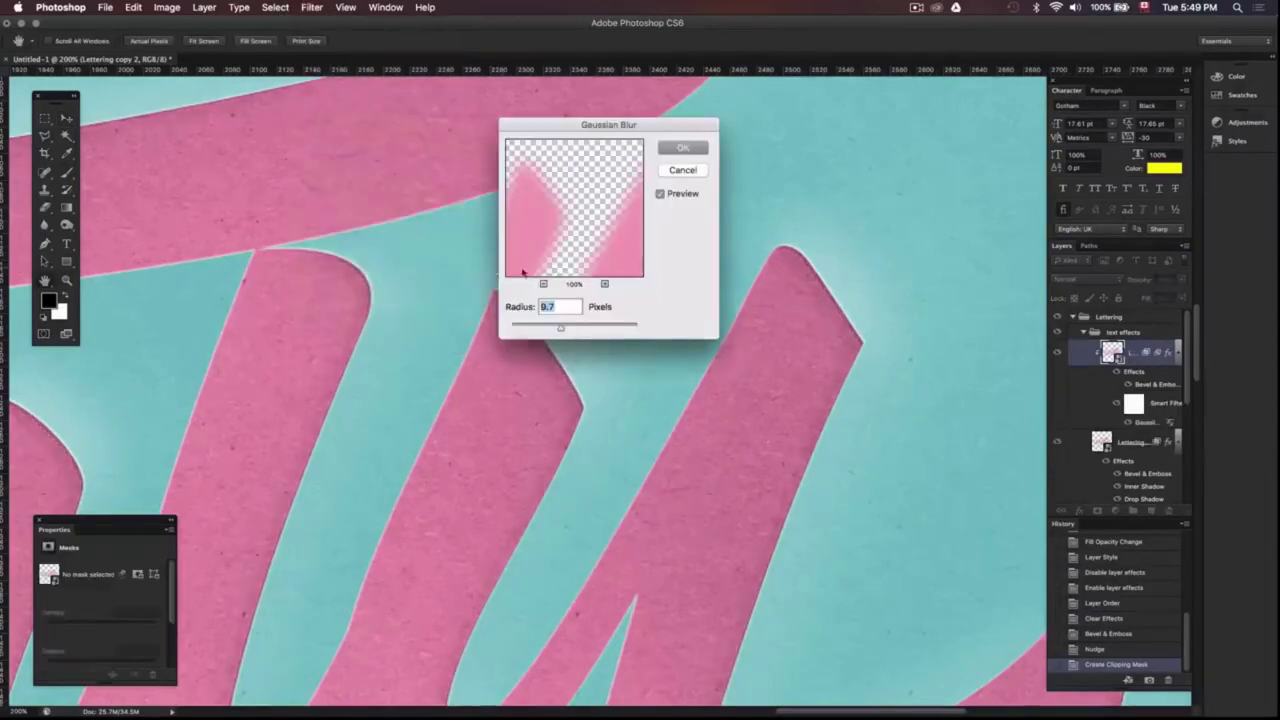
pyautogui.write('1')
pyautogui.click(689, 149)
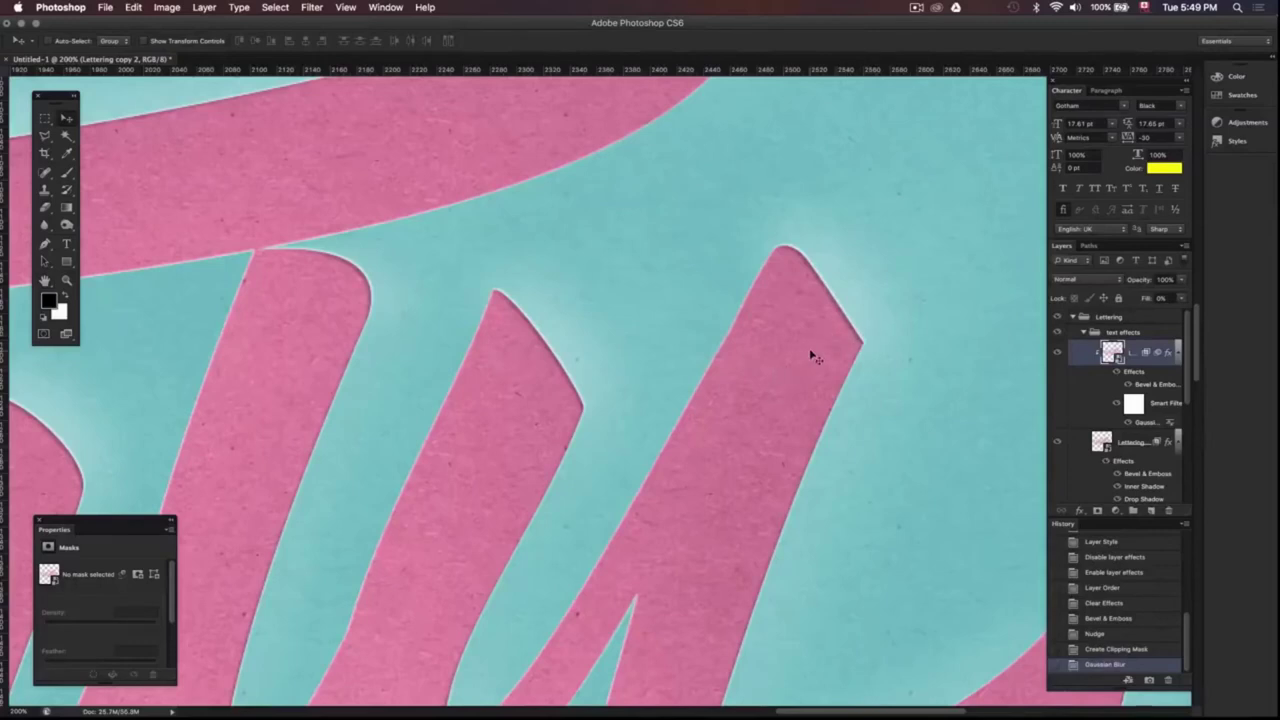
pyautogui.click(1059, 353)
pyautogui.click(1059, 353)
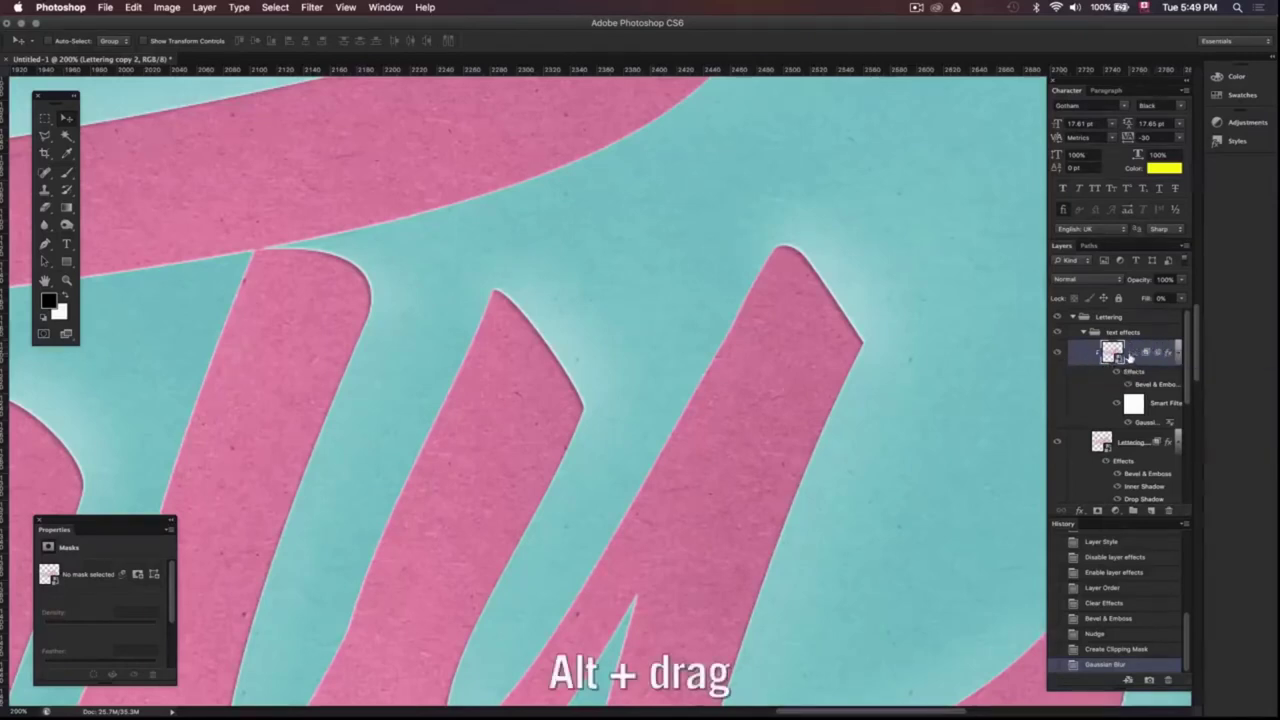
# - Duplicate the blurred lettering, clip the copy below, and set its Gaussian Blur to 6 pixels
pyautogui.moveTo(1129, 357); pyautogui.dragTo(1131, 350)
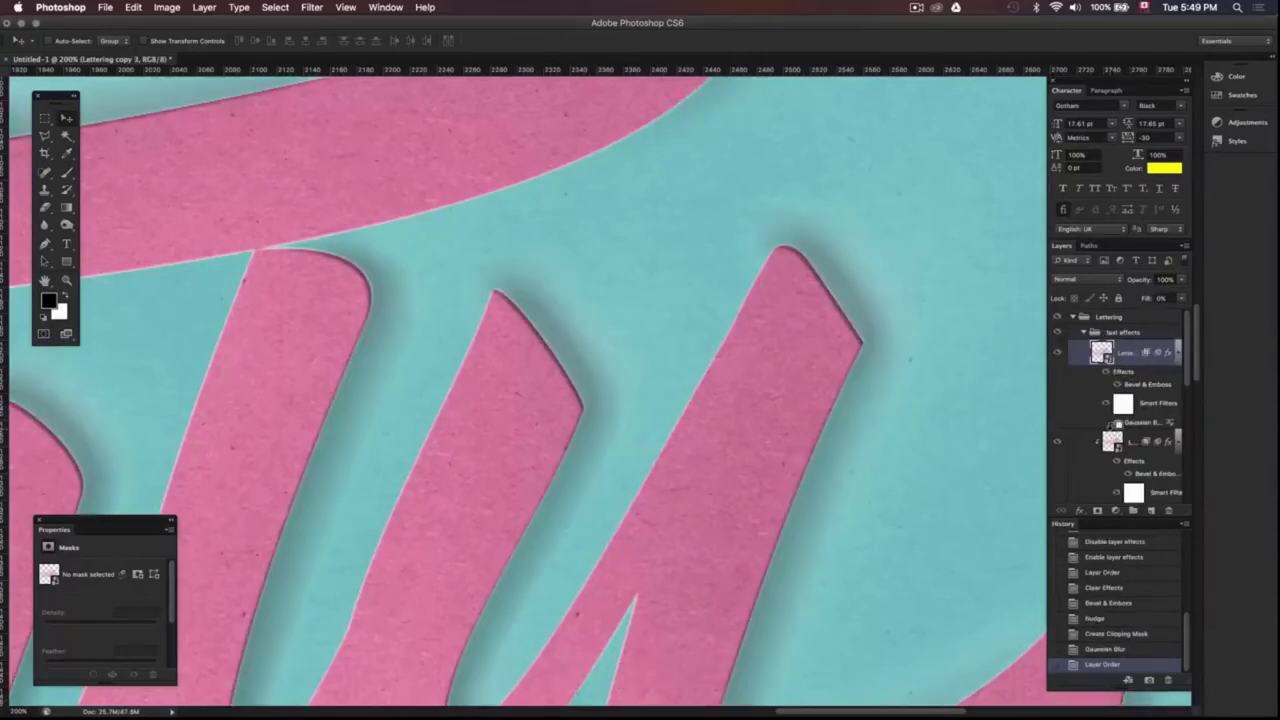
pyautogui.keyDown('alt'); pyautogui.click(1095, 397); pyautogui.keyUp('alt')
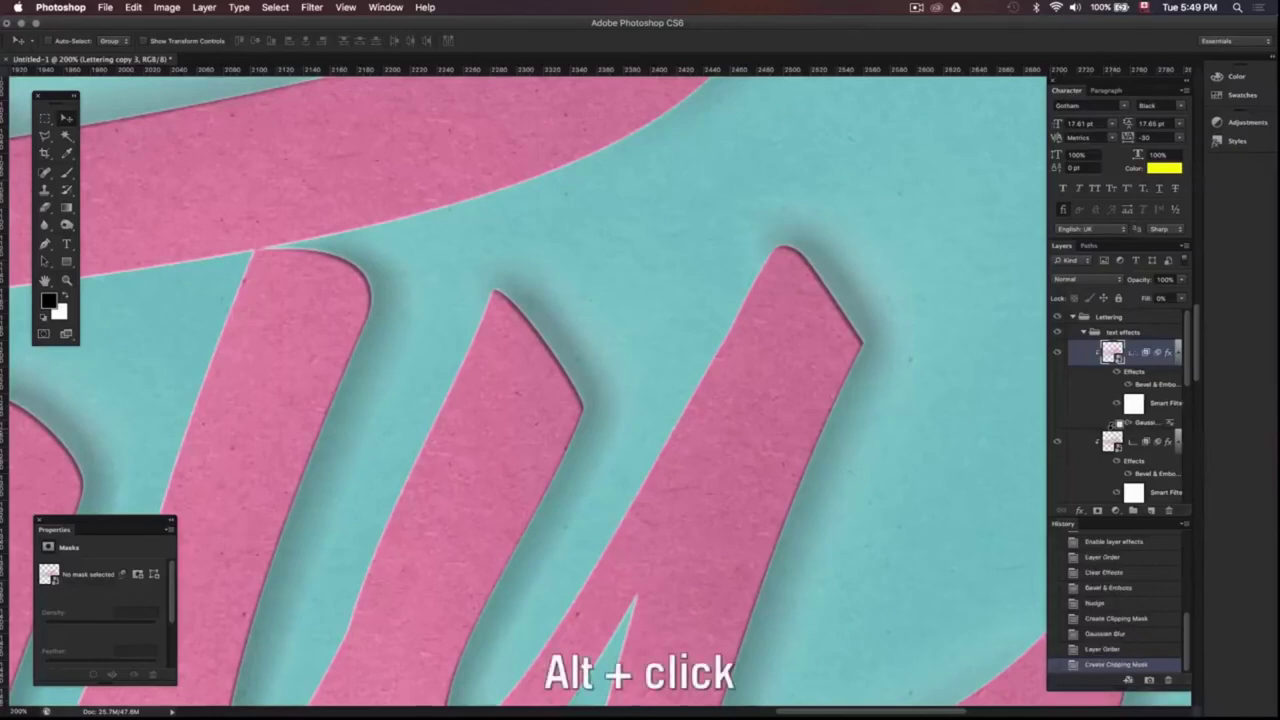
pyautogui.click(1058, 352)
pyautogui.click(1058, 352)
pyautogui.click(1059, 353)
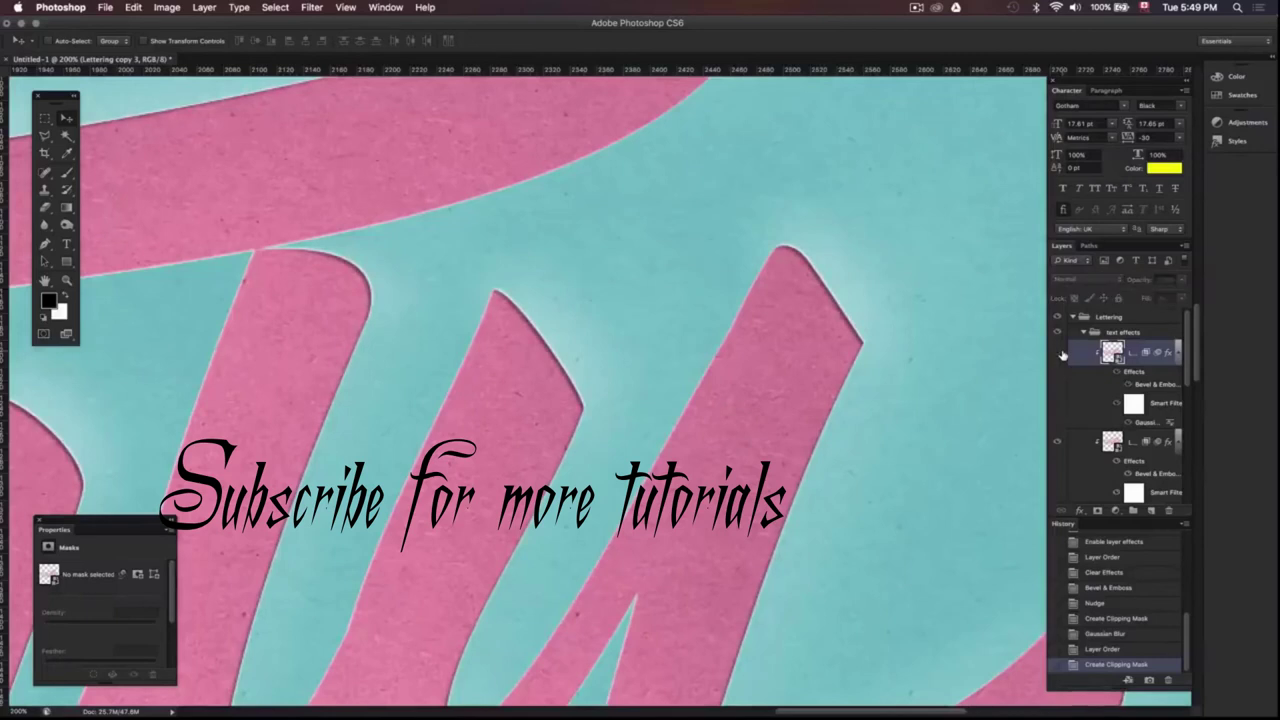
pyautogui.click(1058, 352)
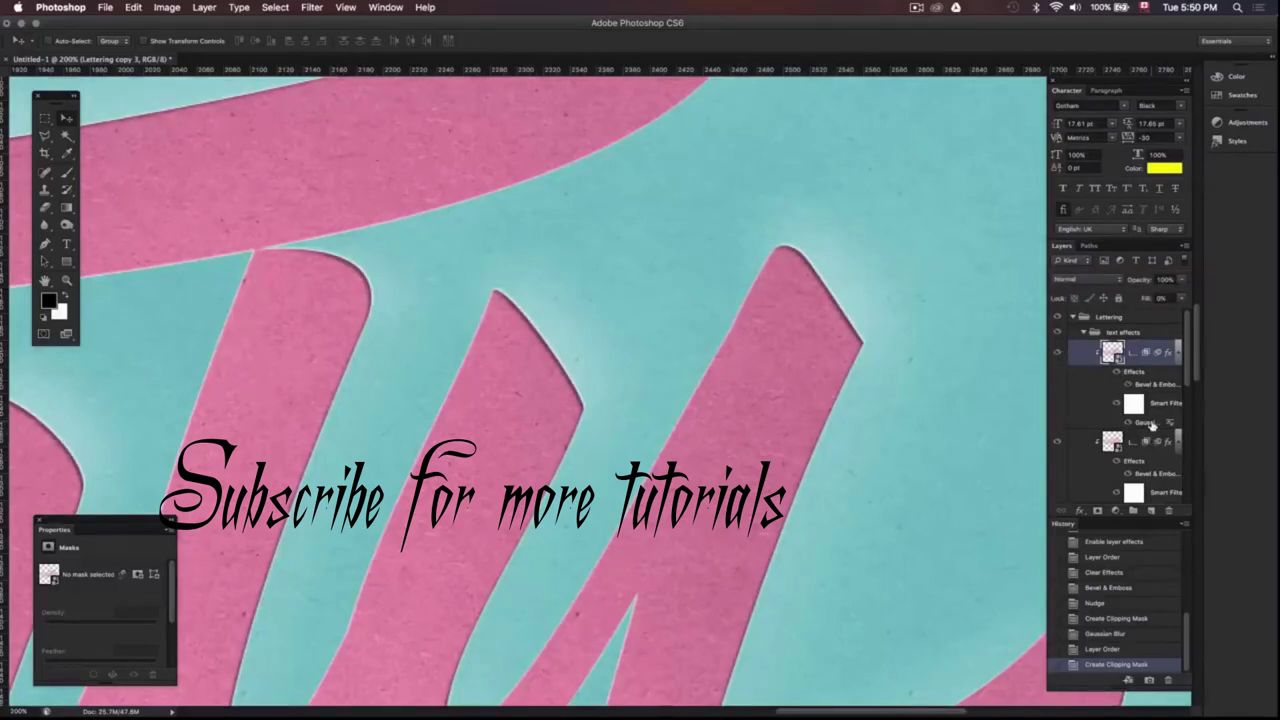
pyautogui.doubleClick(1145, 422)
pyautogui.moveTo(608, 128); pyautogui.dragTo(718, 141)
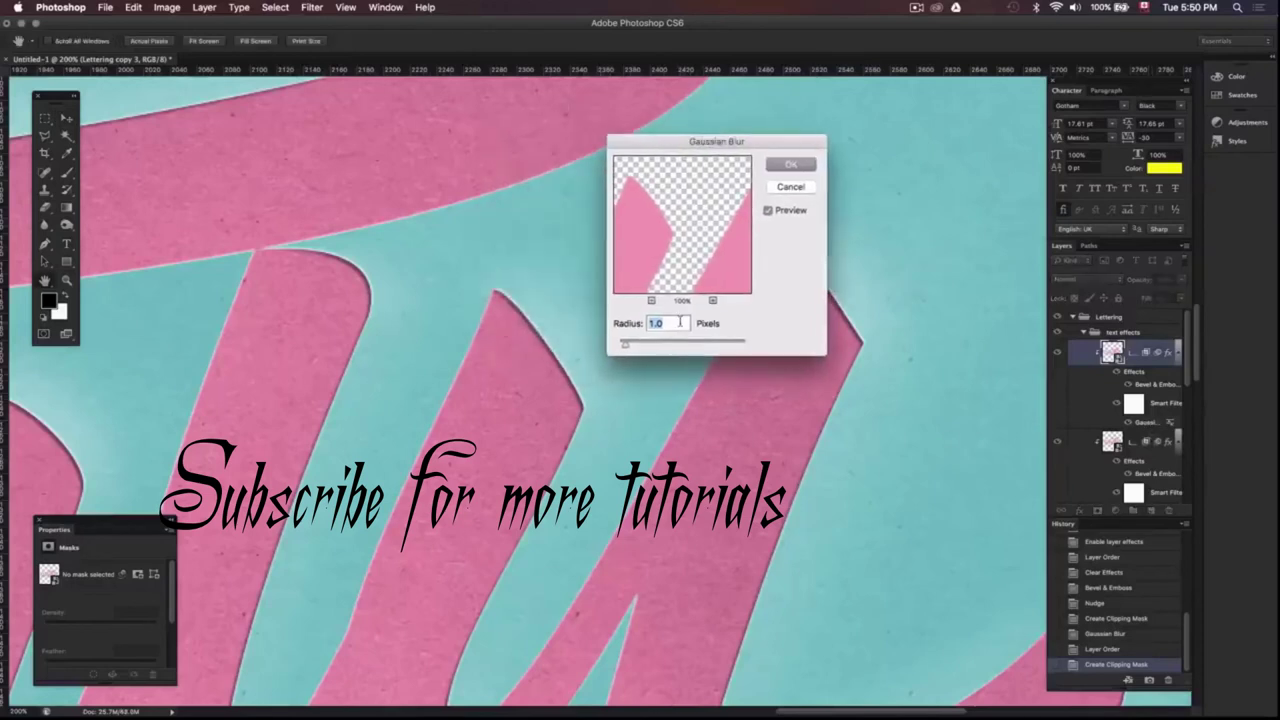
pyautogui.write('6')
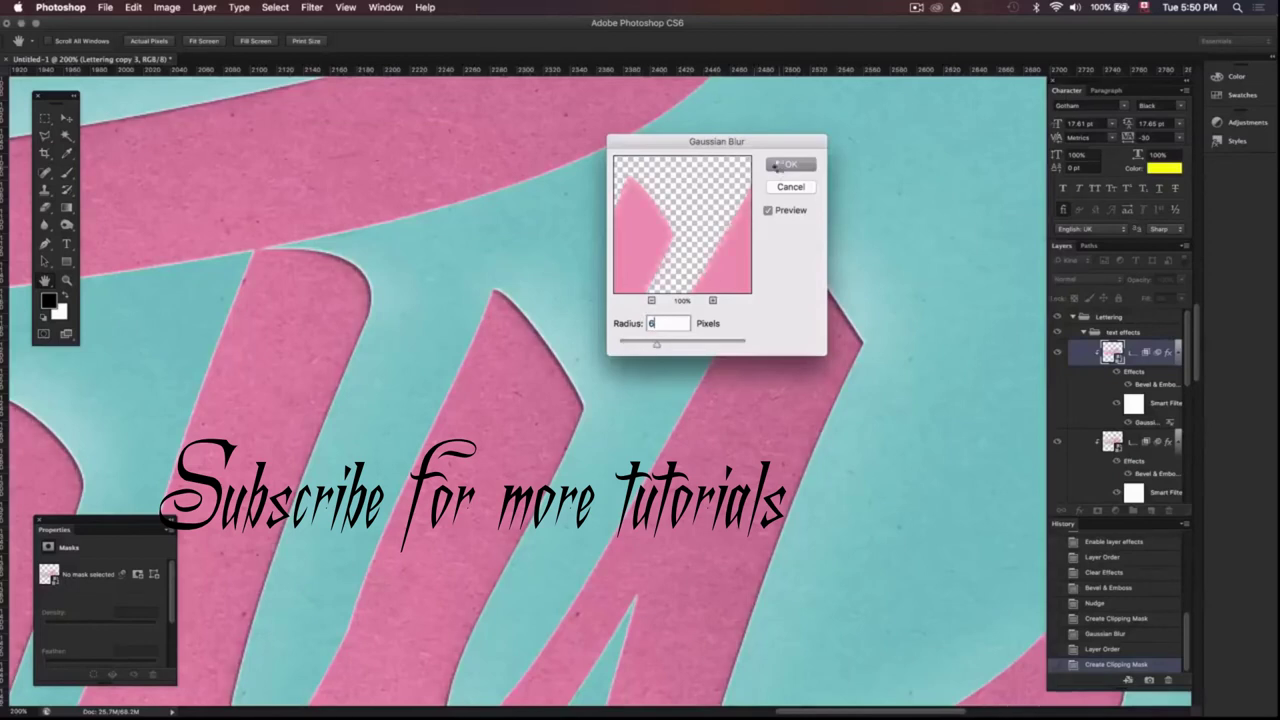
pyautogui.click(779, 165)
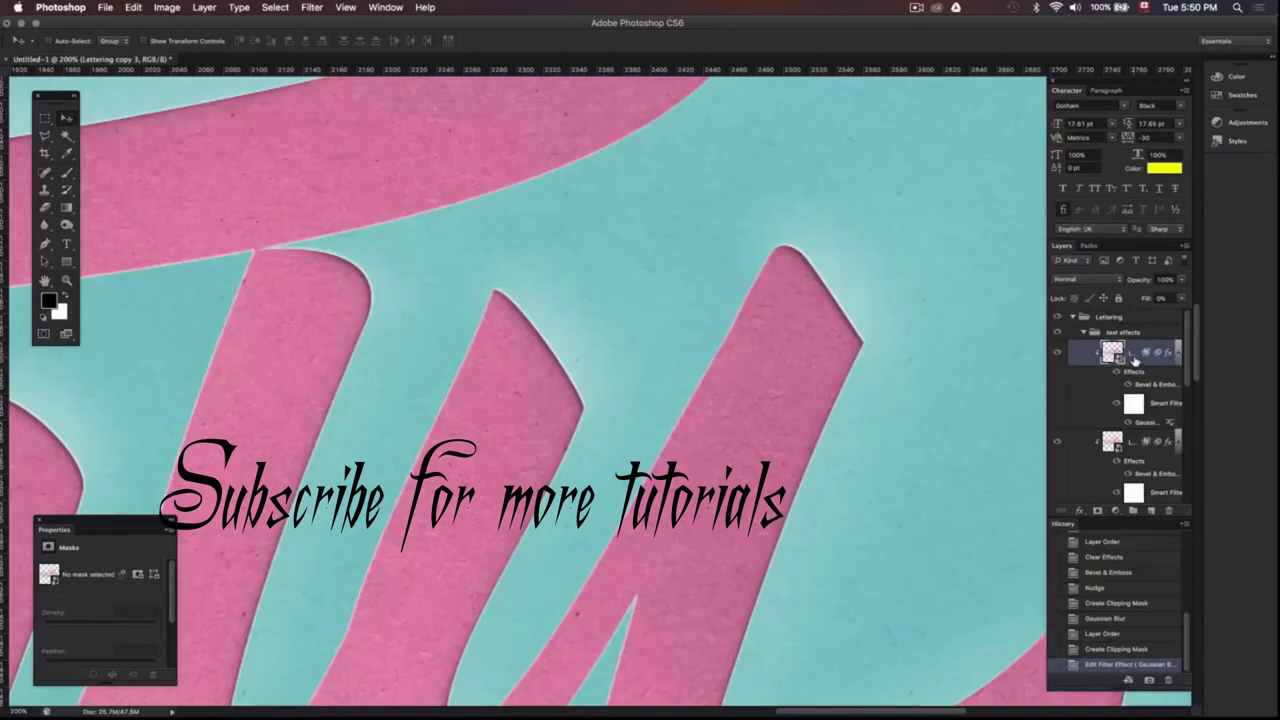
# - Add a clipped Lettering copy 4 with its Gaussian Blur set to 8 pixels
pyautogui.moveTo(1134, 360); pyautogui.dragTo(1137, 352)
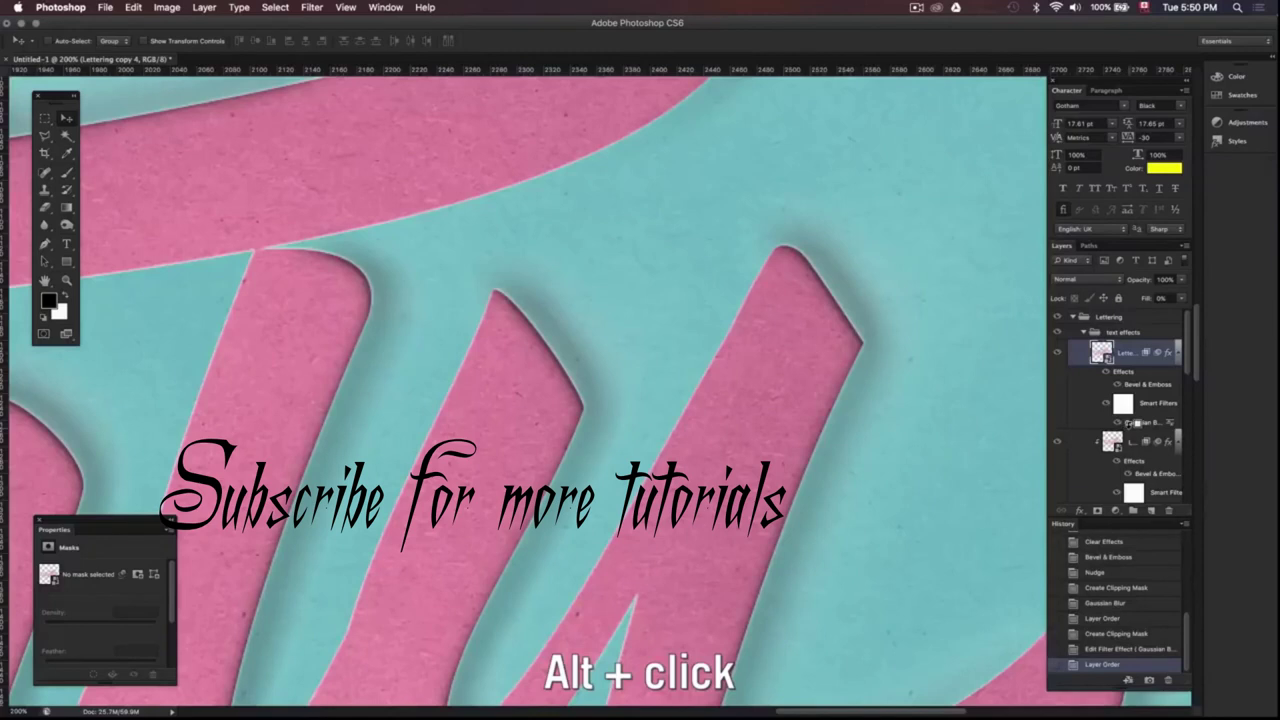
pyautogui.keyDown('alt'); pyautogui.click(1133, 424); pyautogui.keyUp('alt')
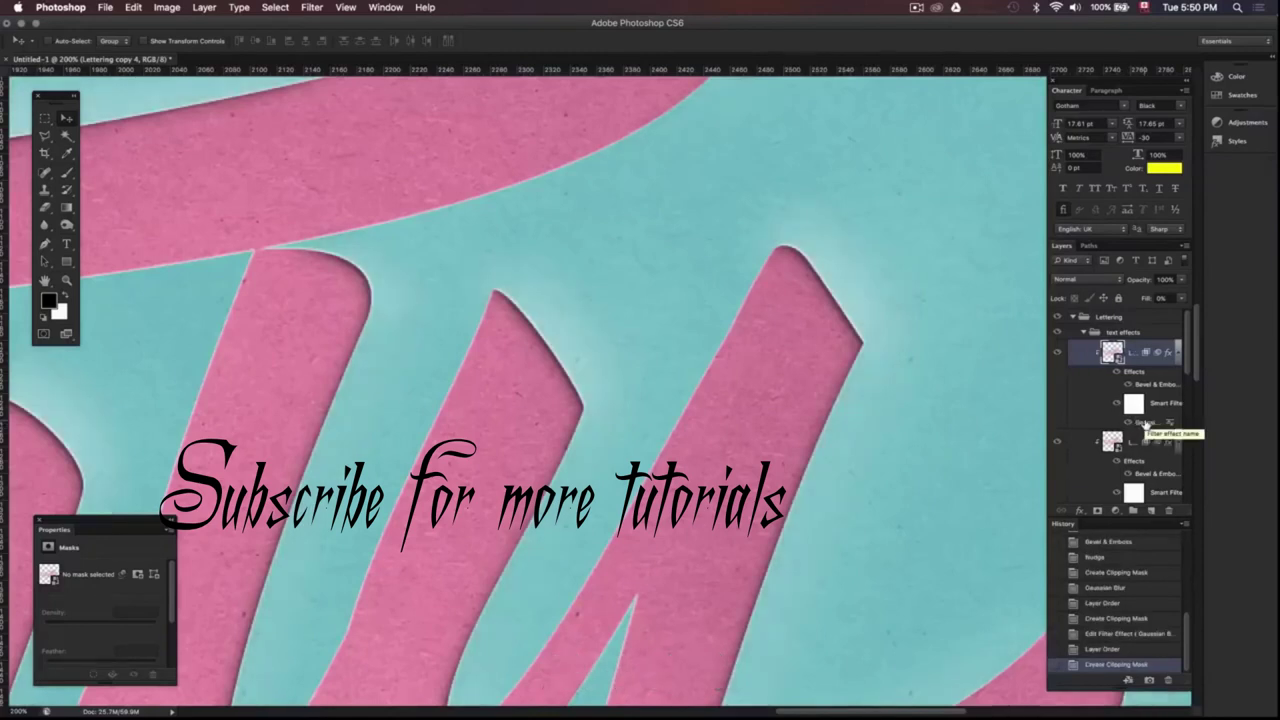
pyautogui.doubleClick(1146, 424)
pyautogui.write('6')
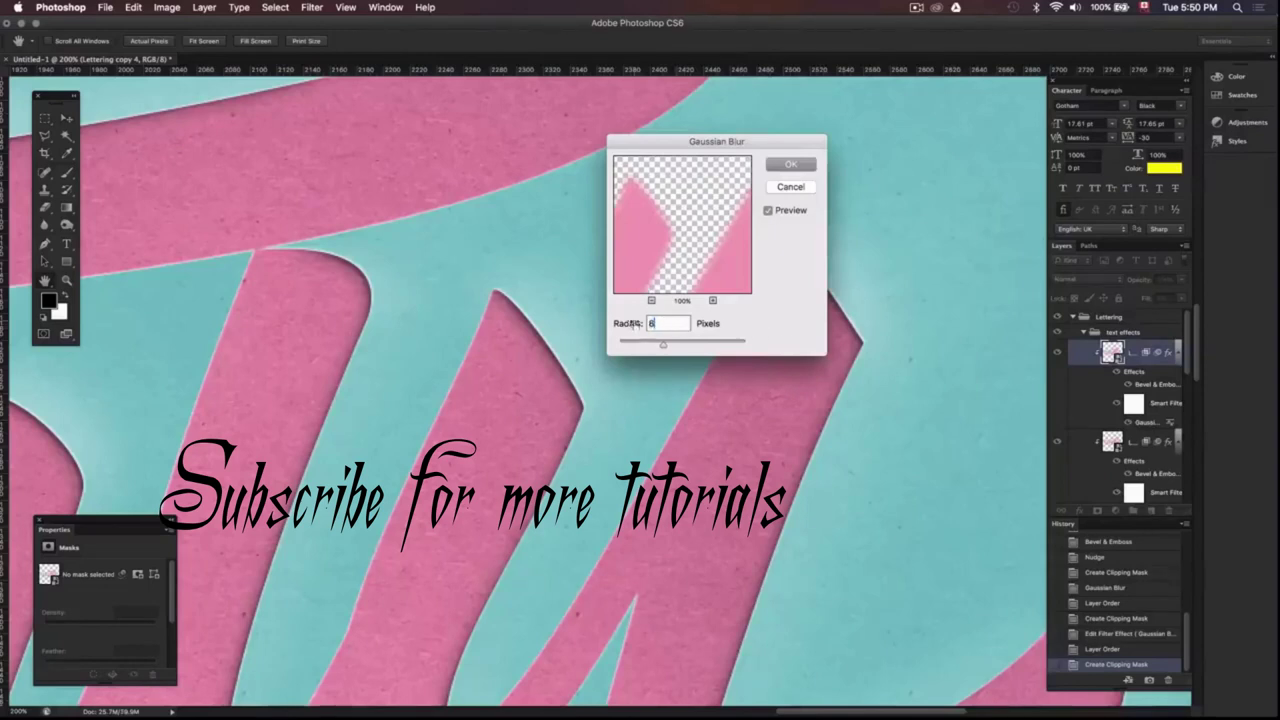
pyautogui.write('8')
pyautogui.click(790, 165)
# - Make Lettering copy 5 with a 10-pixel Gaussian Blur, clip it, and duplicate it as copy 6
pyautogui.moveTo(1133, 358); pyautogui.dragTo(1133, 350)
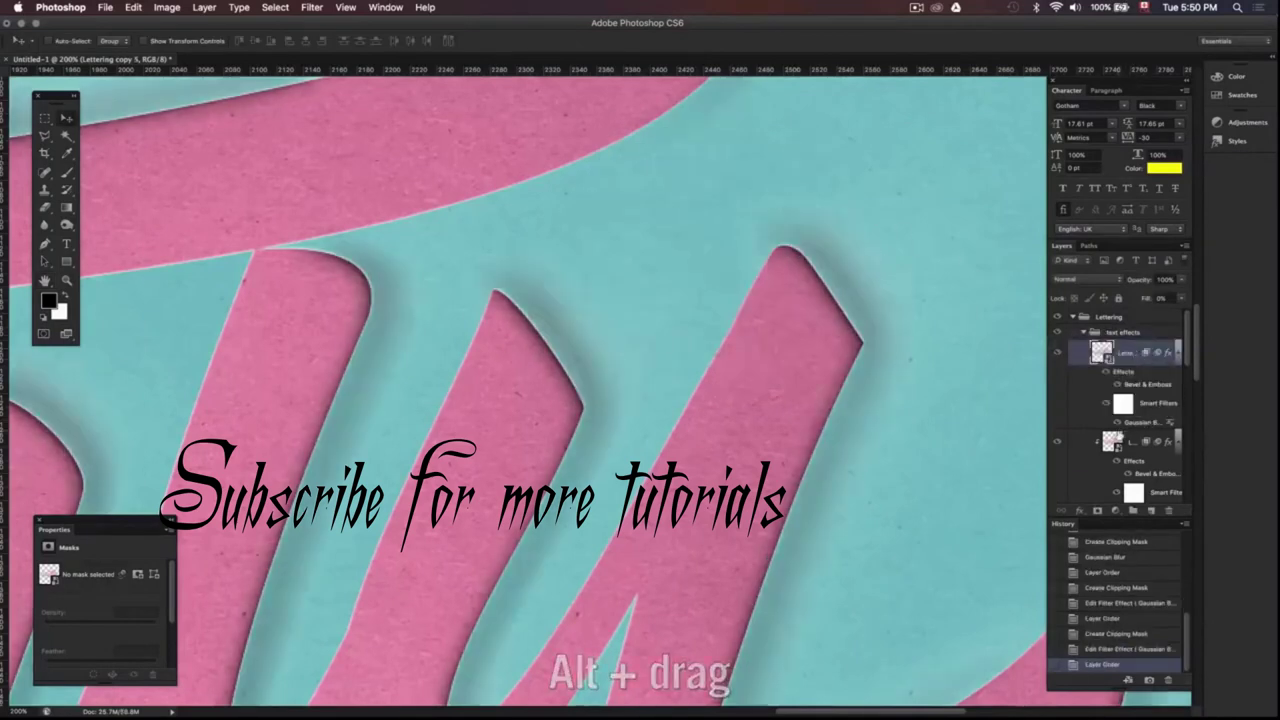
pyautogui.click(1116, 423)
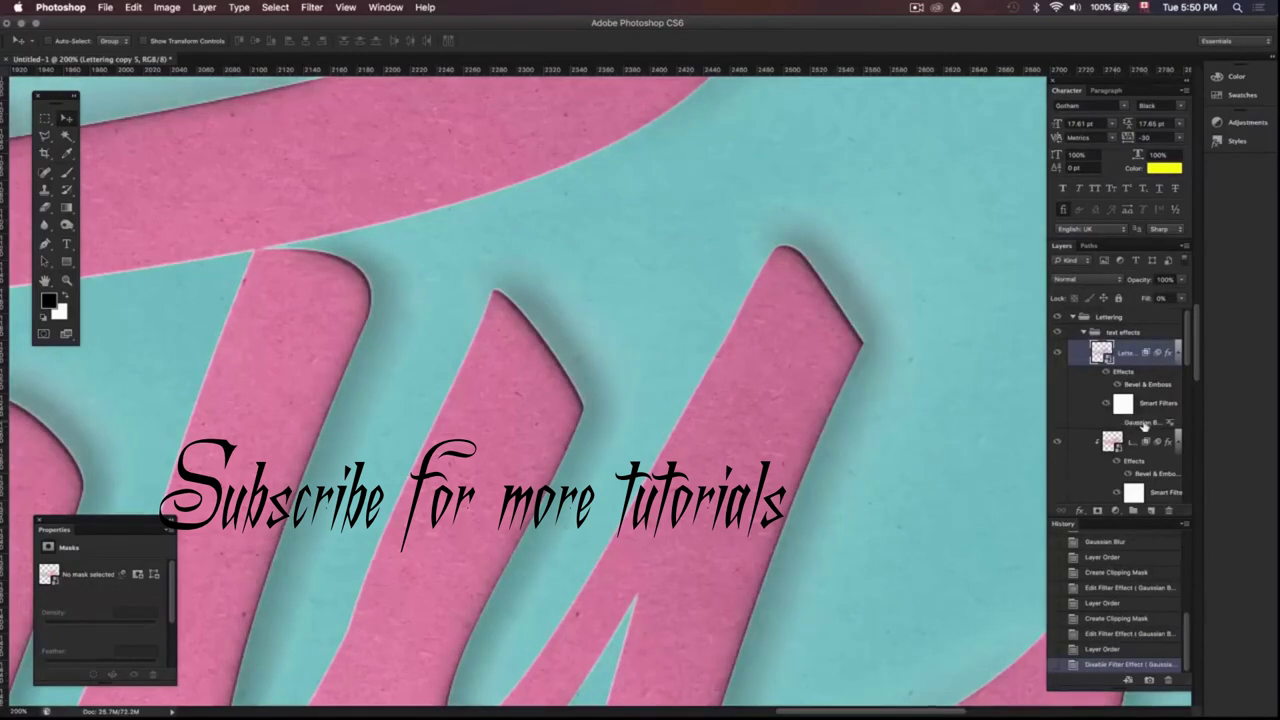
pyautogui.doubleClick(1141, 424)
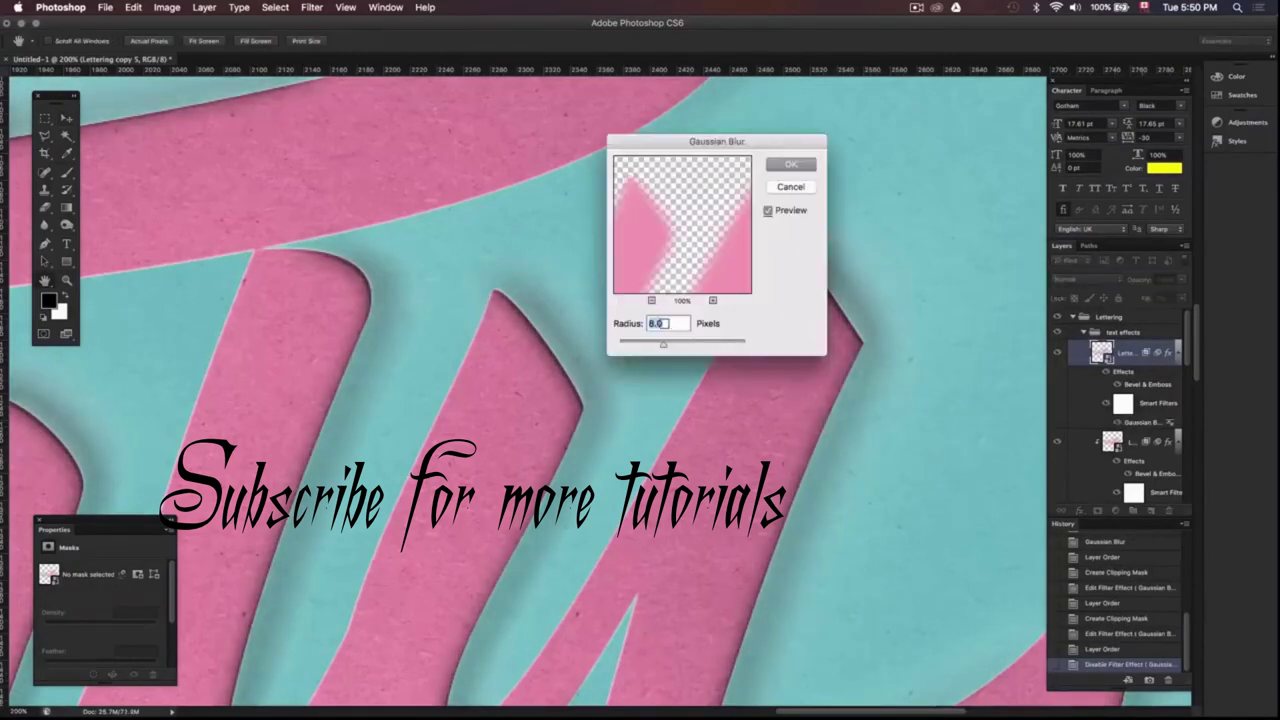
pyautogui.write('1')
pyautogui.write('0')
pyautogui.click(792, 165)
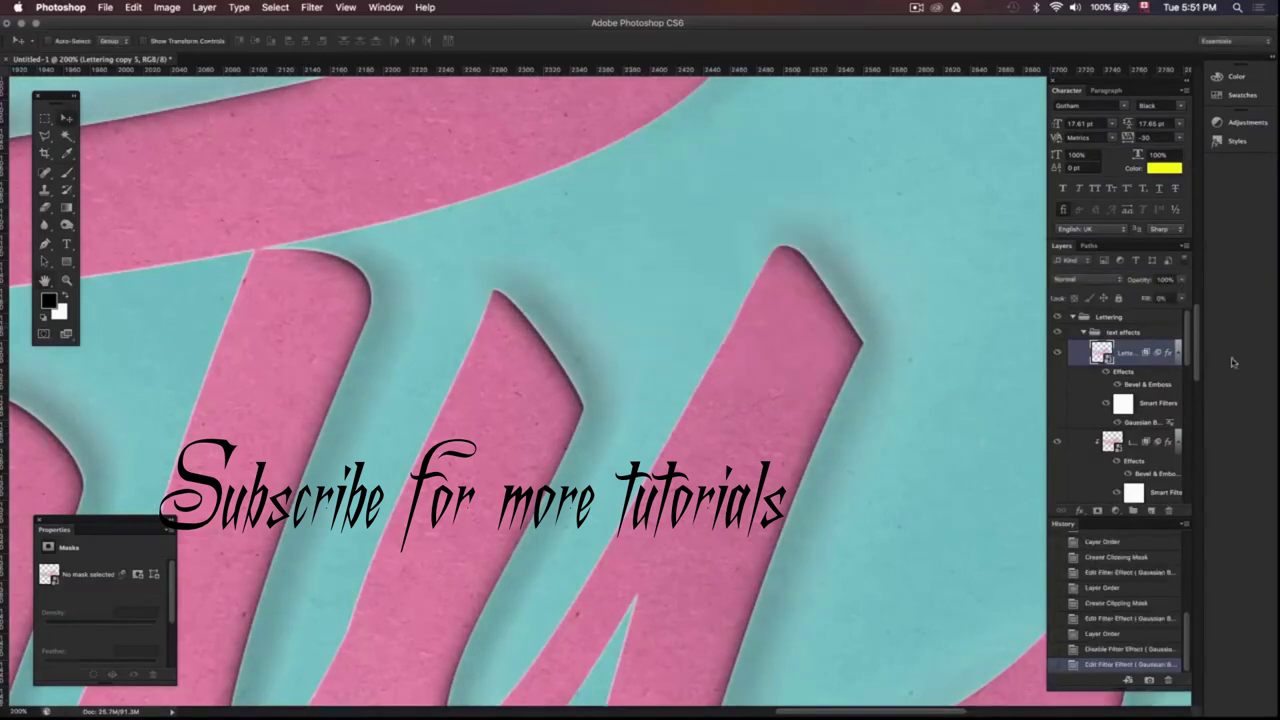
pyautogui.keyDown('alt'); pyautogui.click(1125, 431); pyautogui.keyUp('alt')
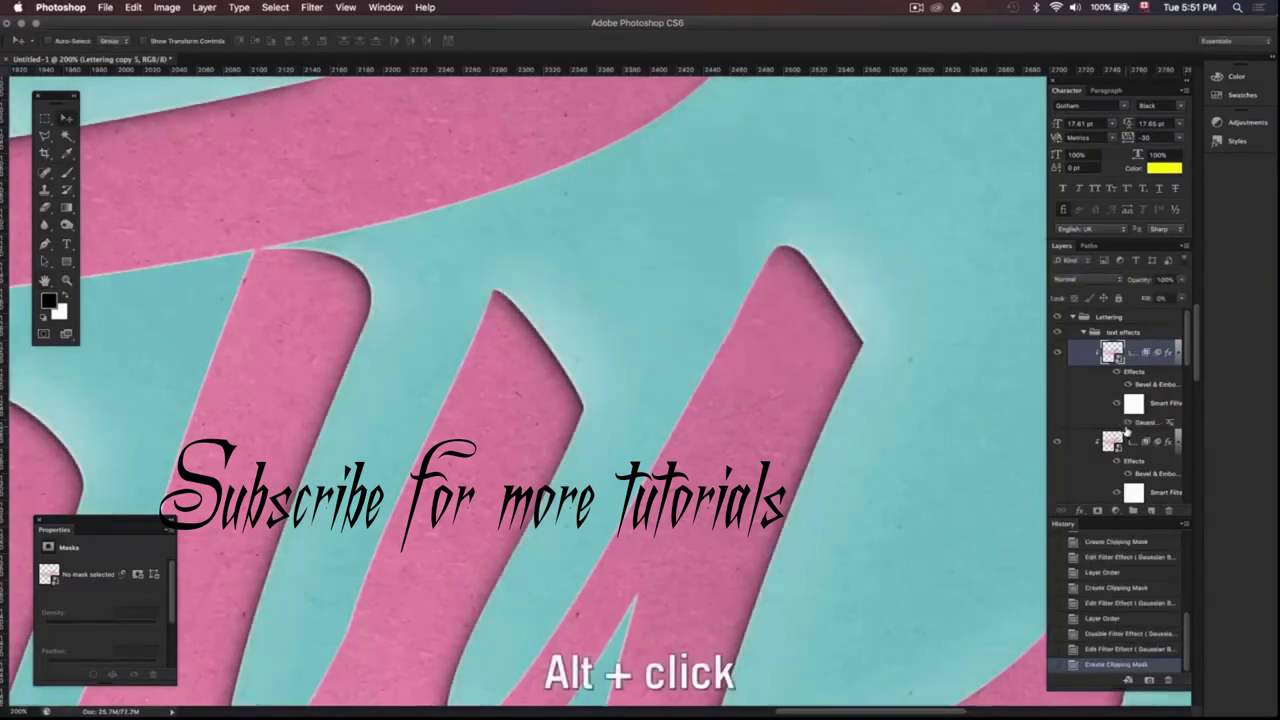
pyautogui.moveTo(1135, 357); pyautogui.dragTo(1127, 423)
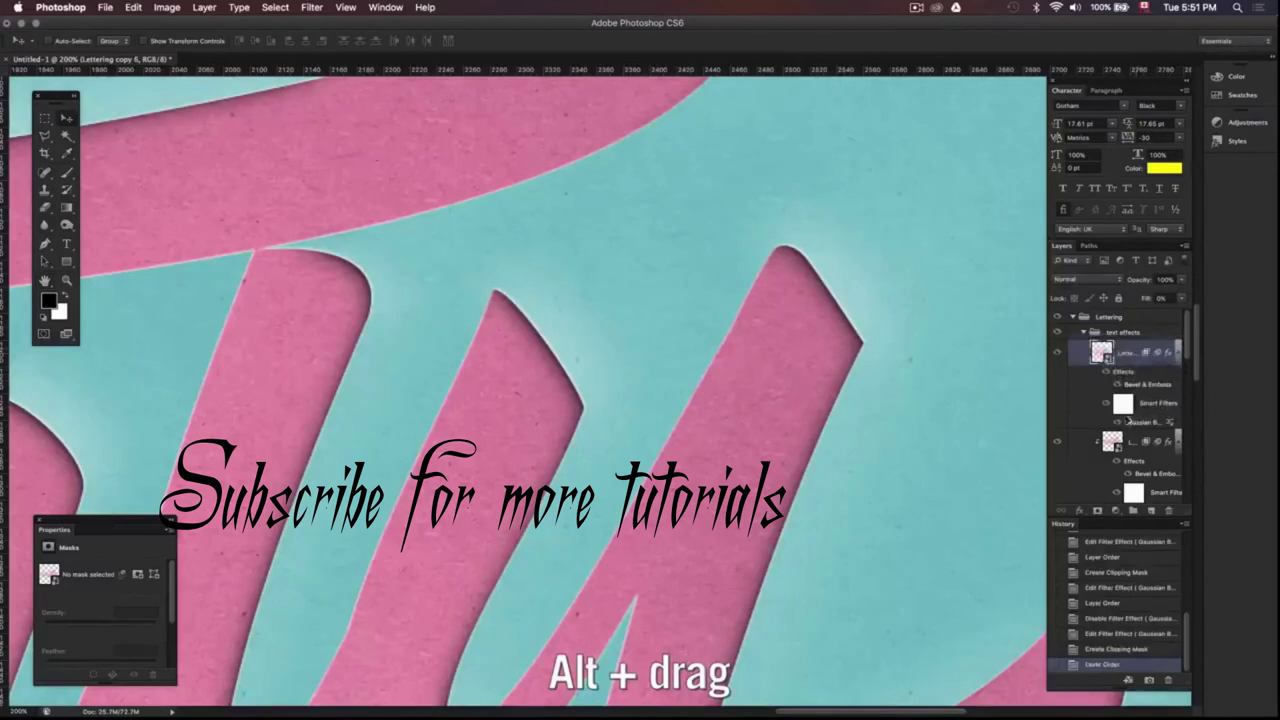